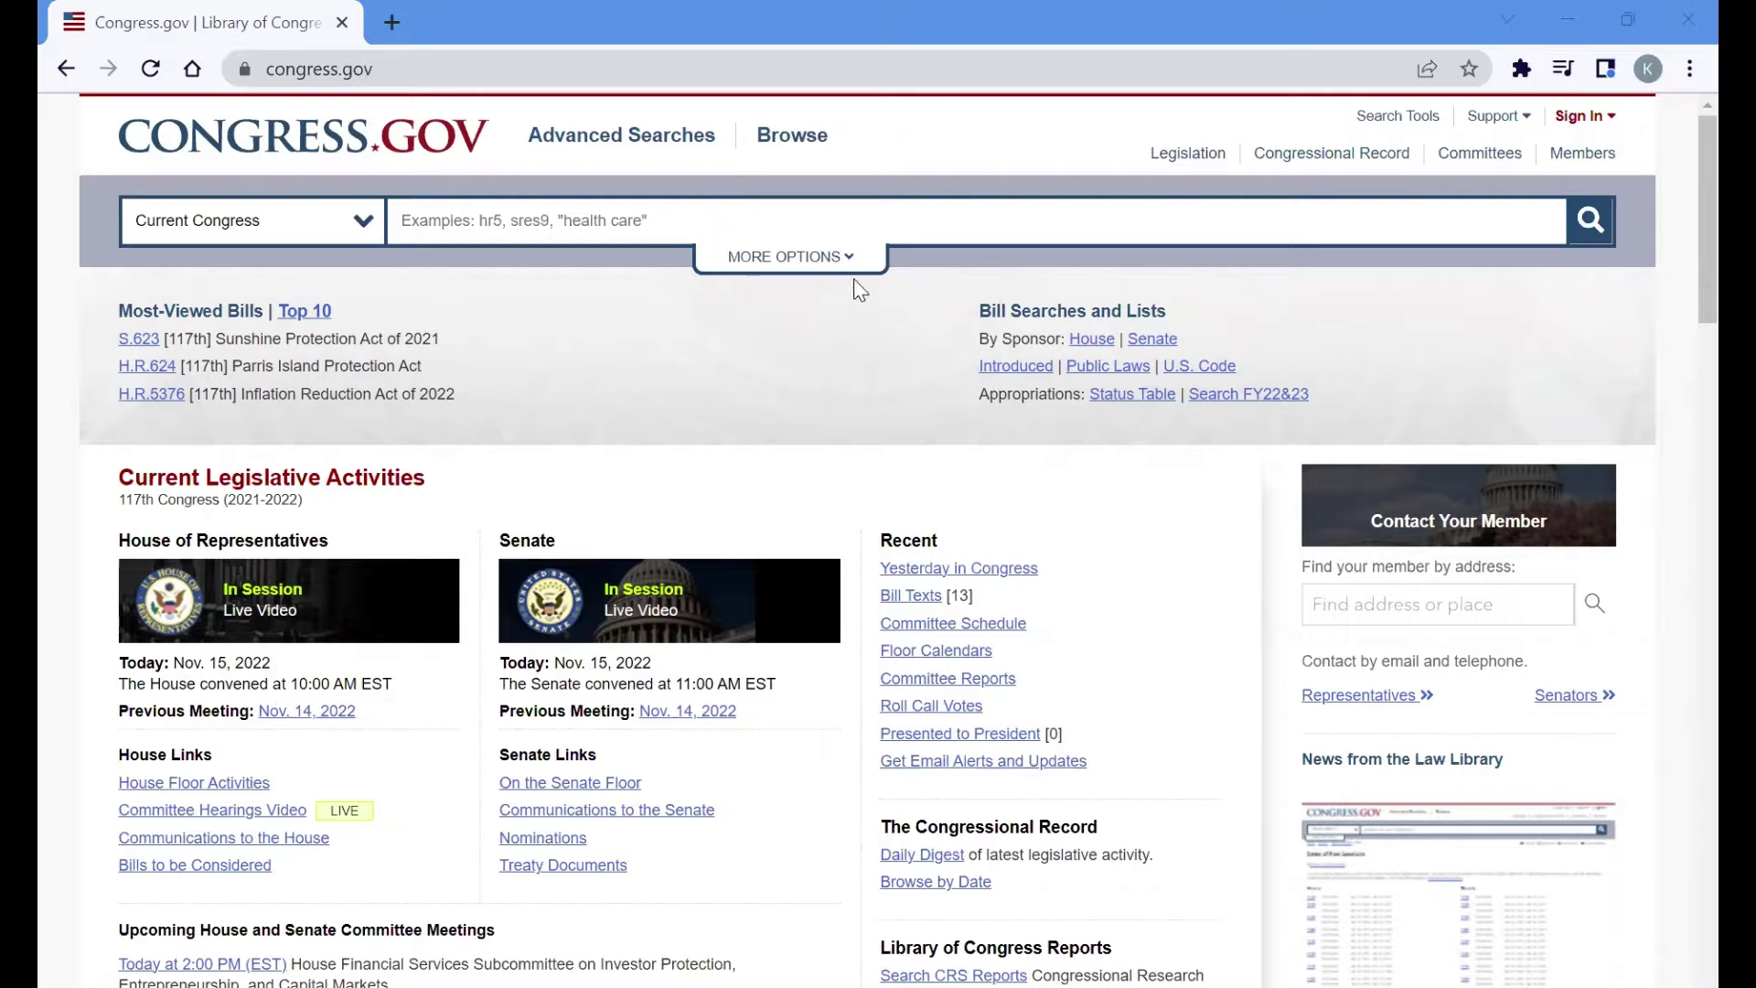
# - Open the advanced legislation search and review its Congress, law number, words and phrases, and legislation type options
pyautogui.click(639, 151)
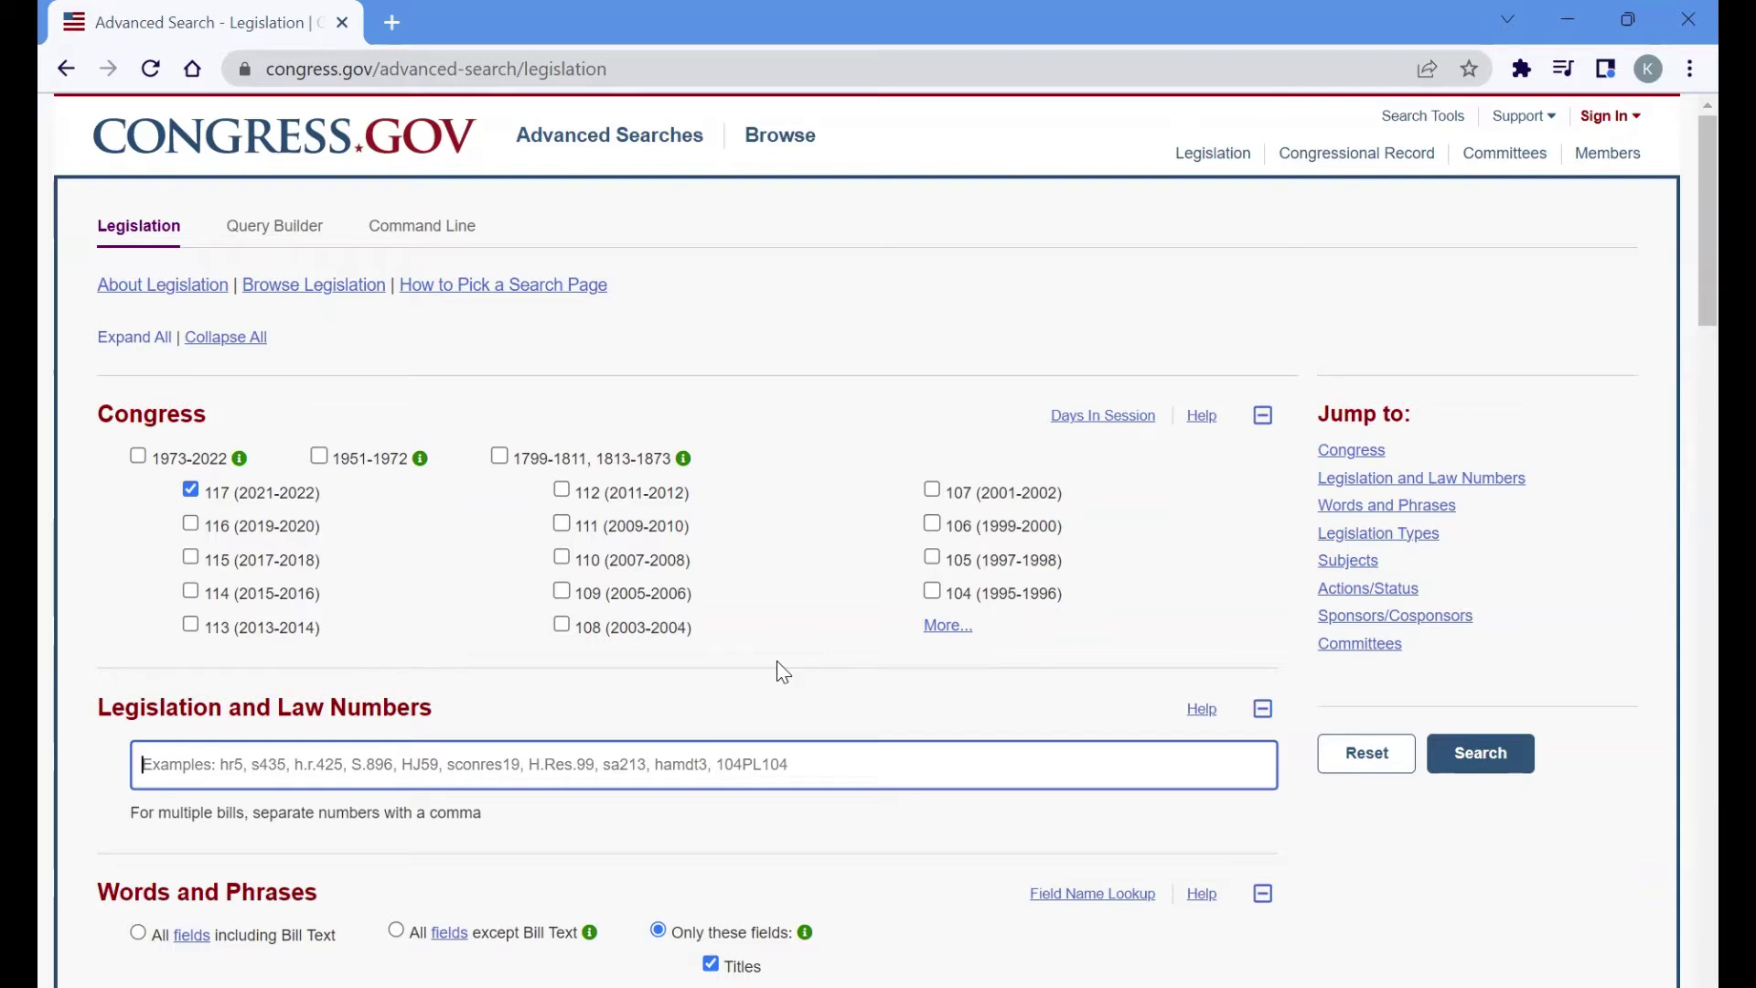
pyautogui.scroll(-1, 782, 672)
pyautogui.scroll(-1, 782, 672)
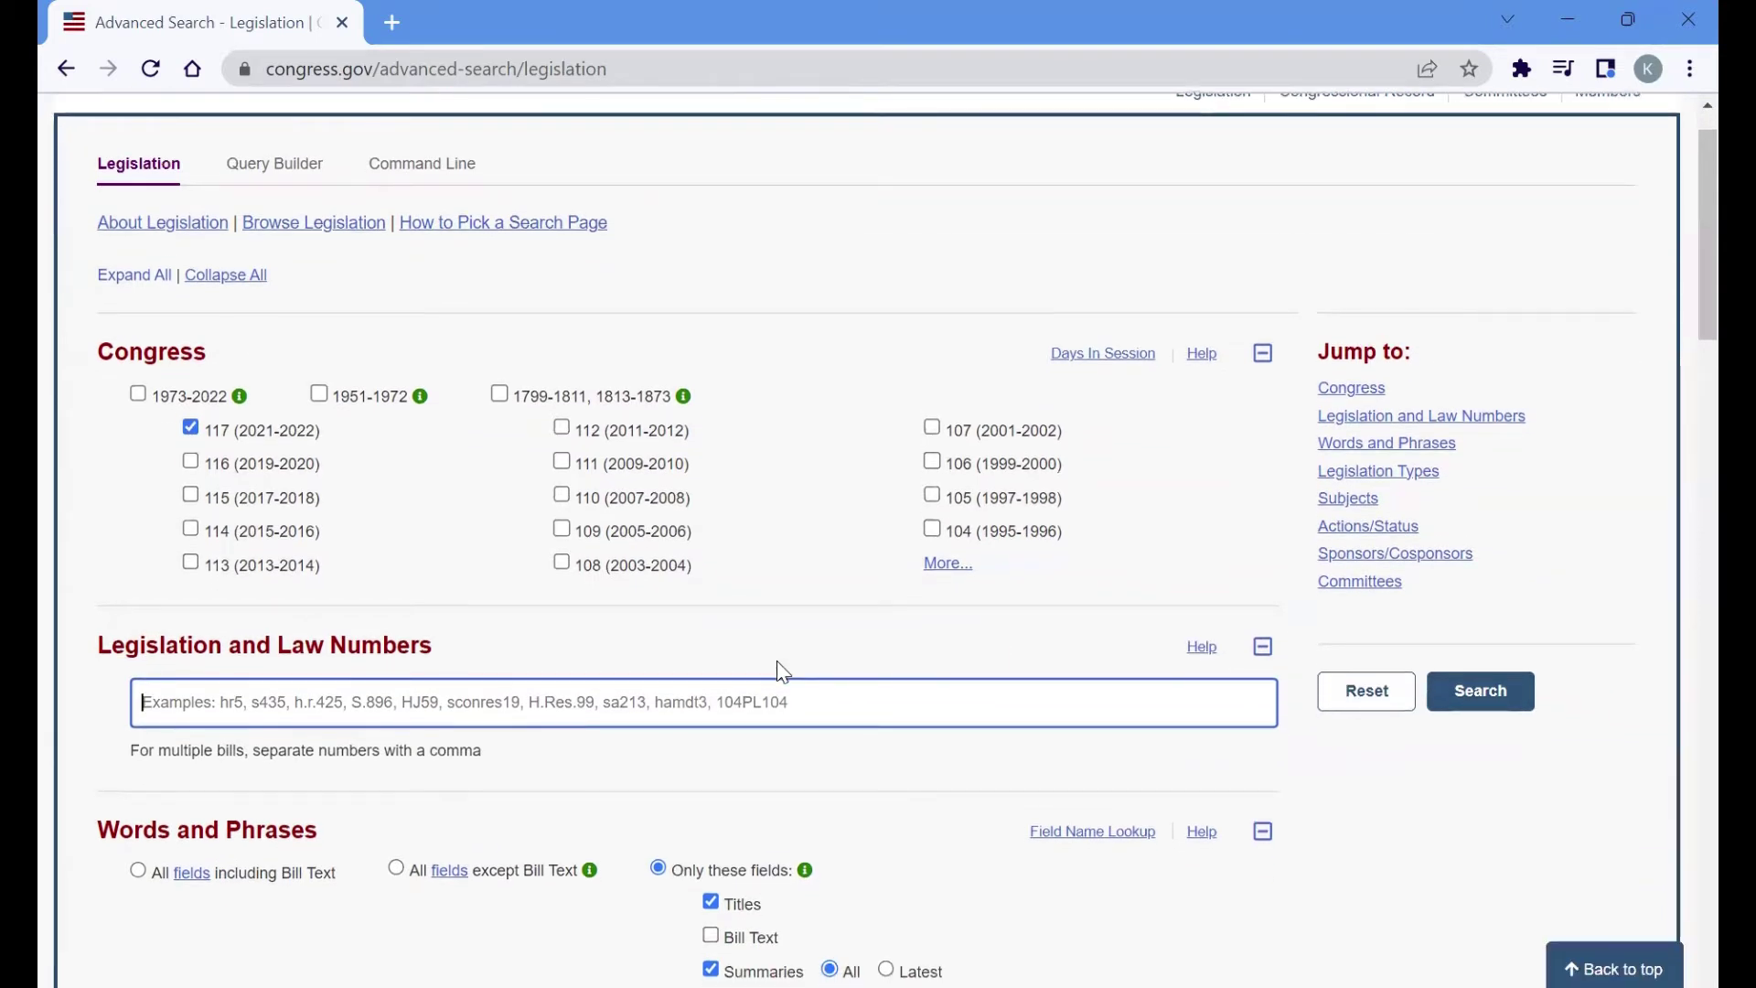
pyautogui.scroll(-3, 782, 672)
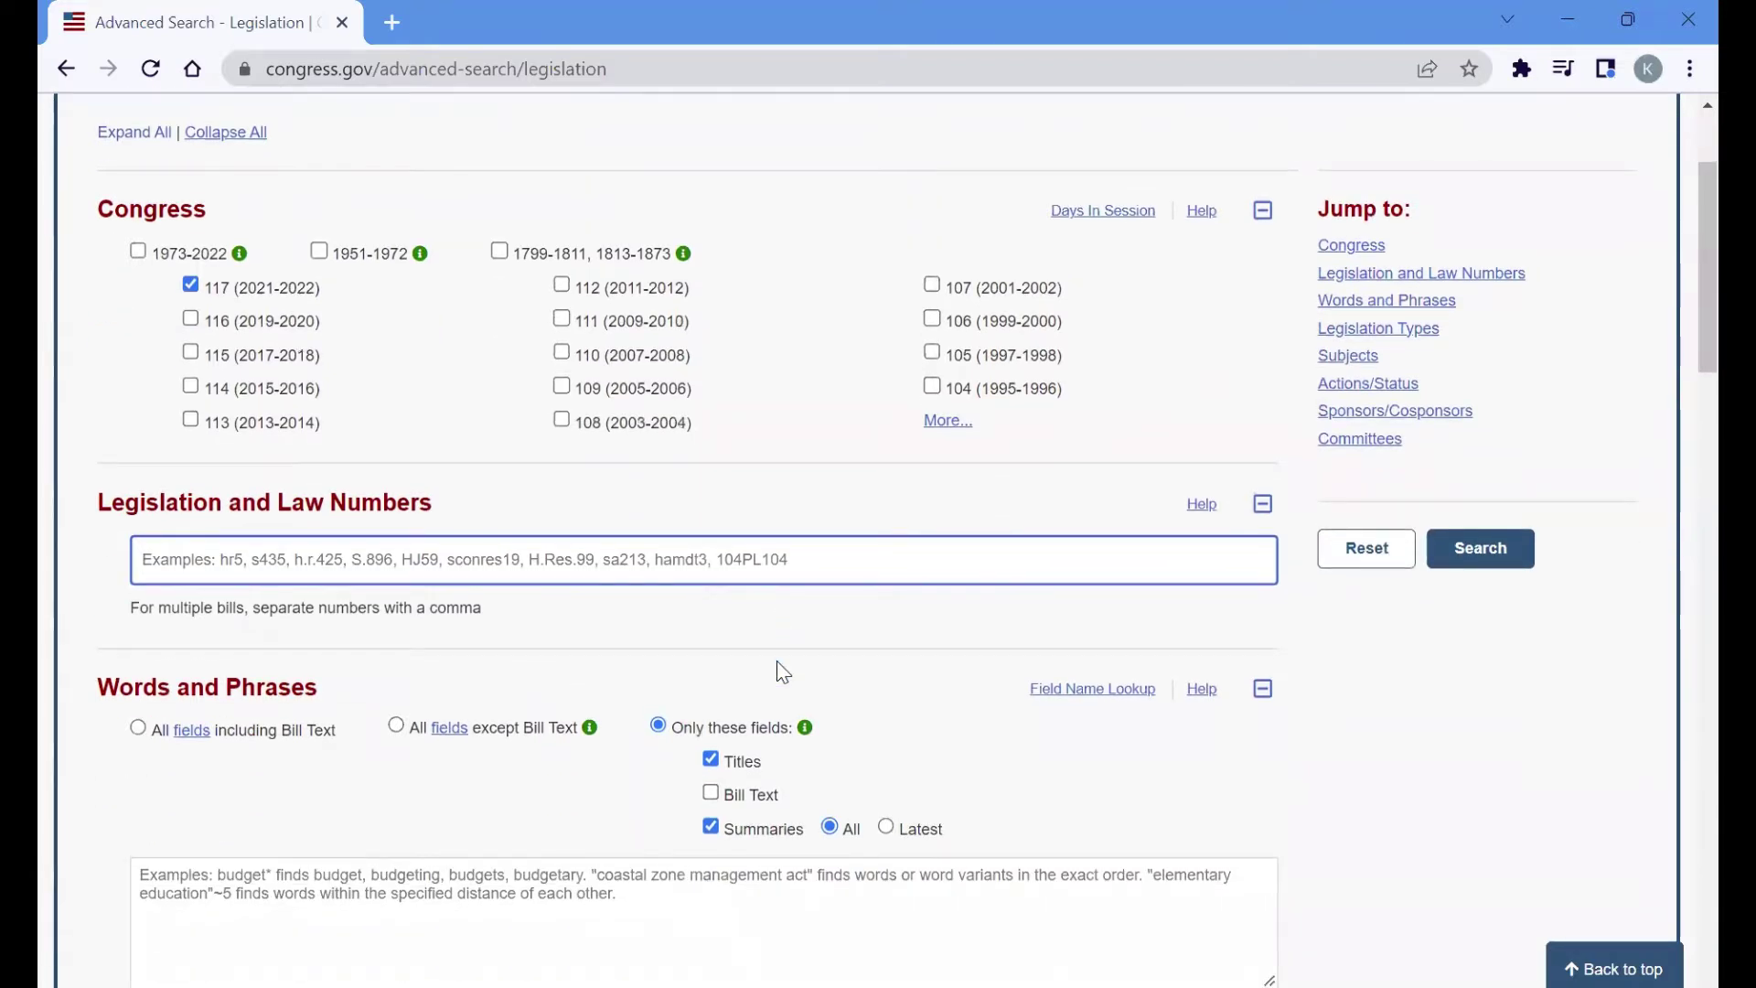
pyautogui.scroll(-3, 782, 673)
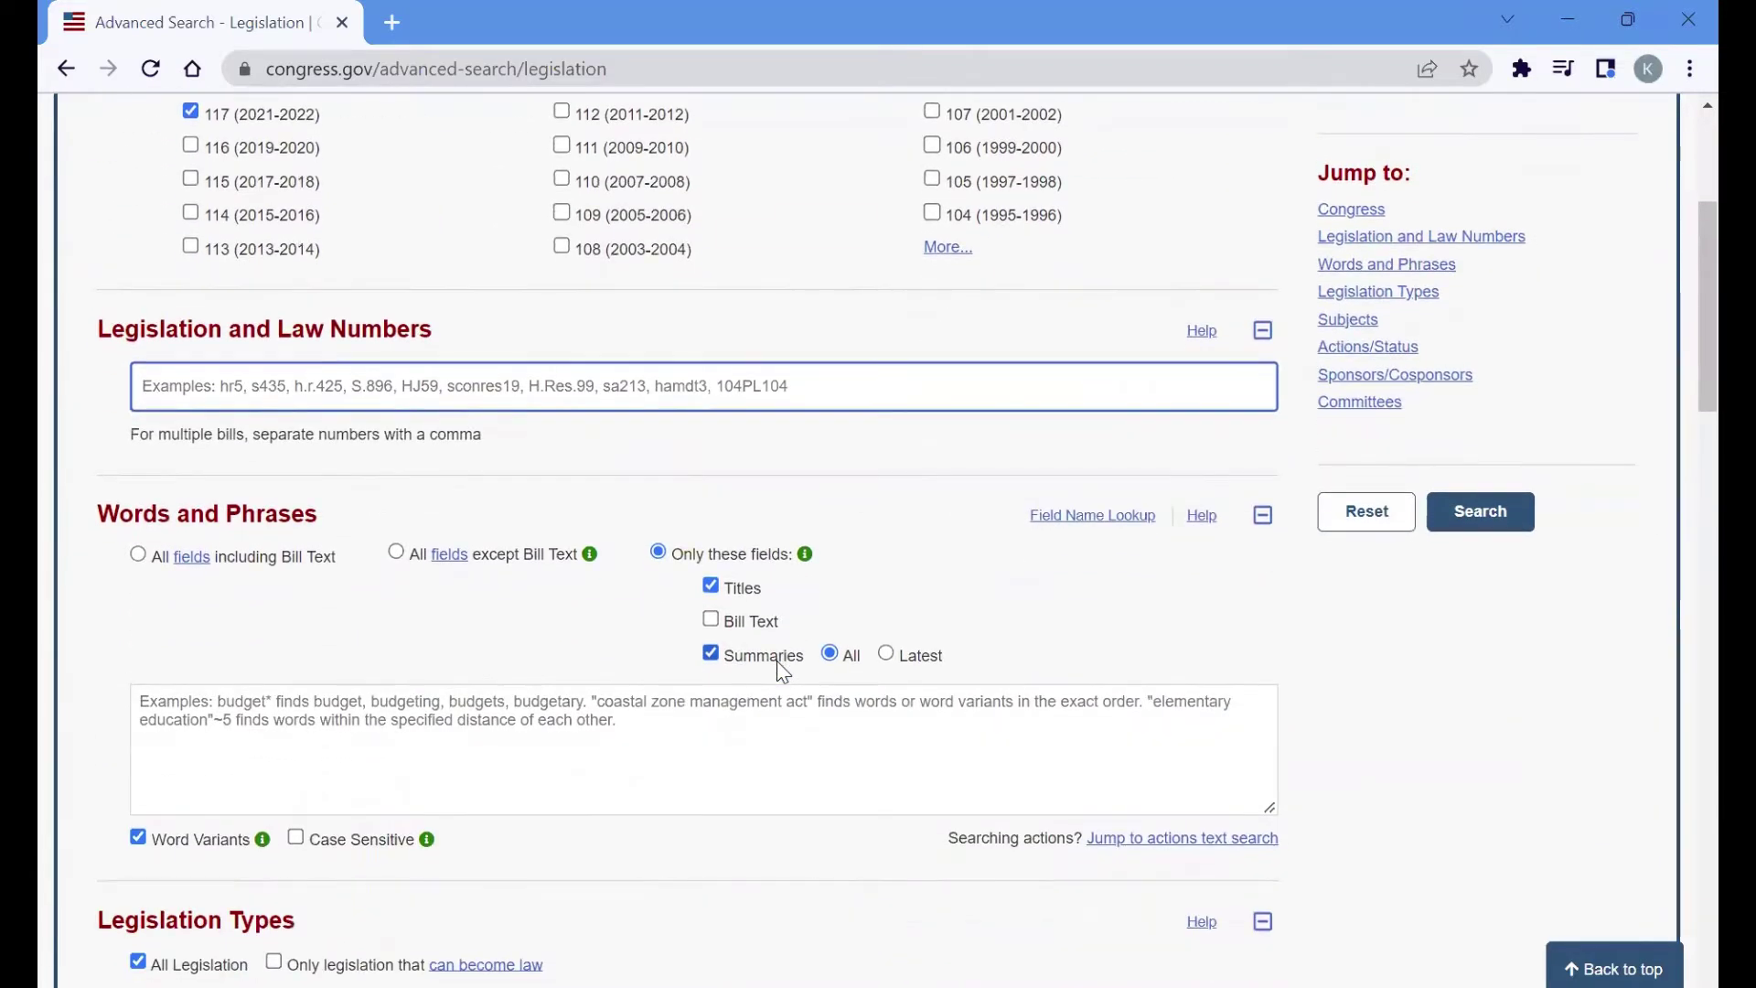
pyautogui.scroll(-2, 782, 672)
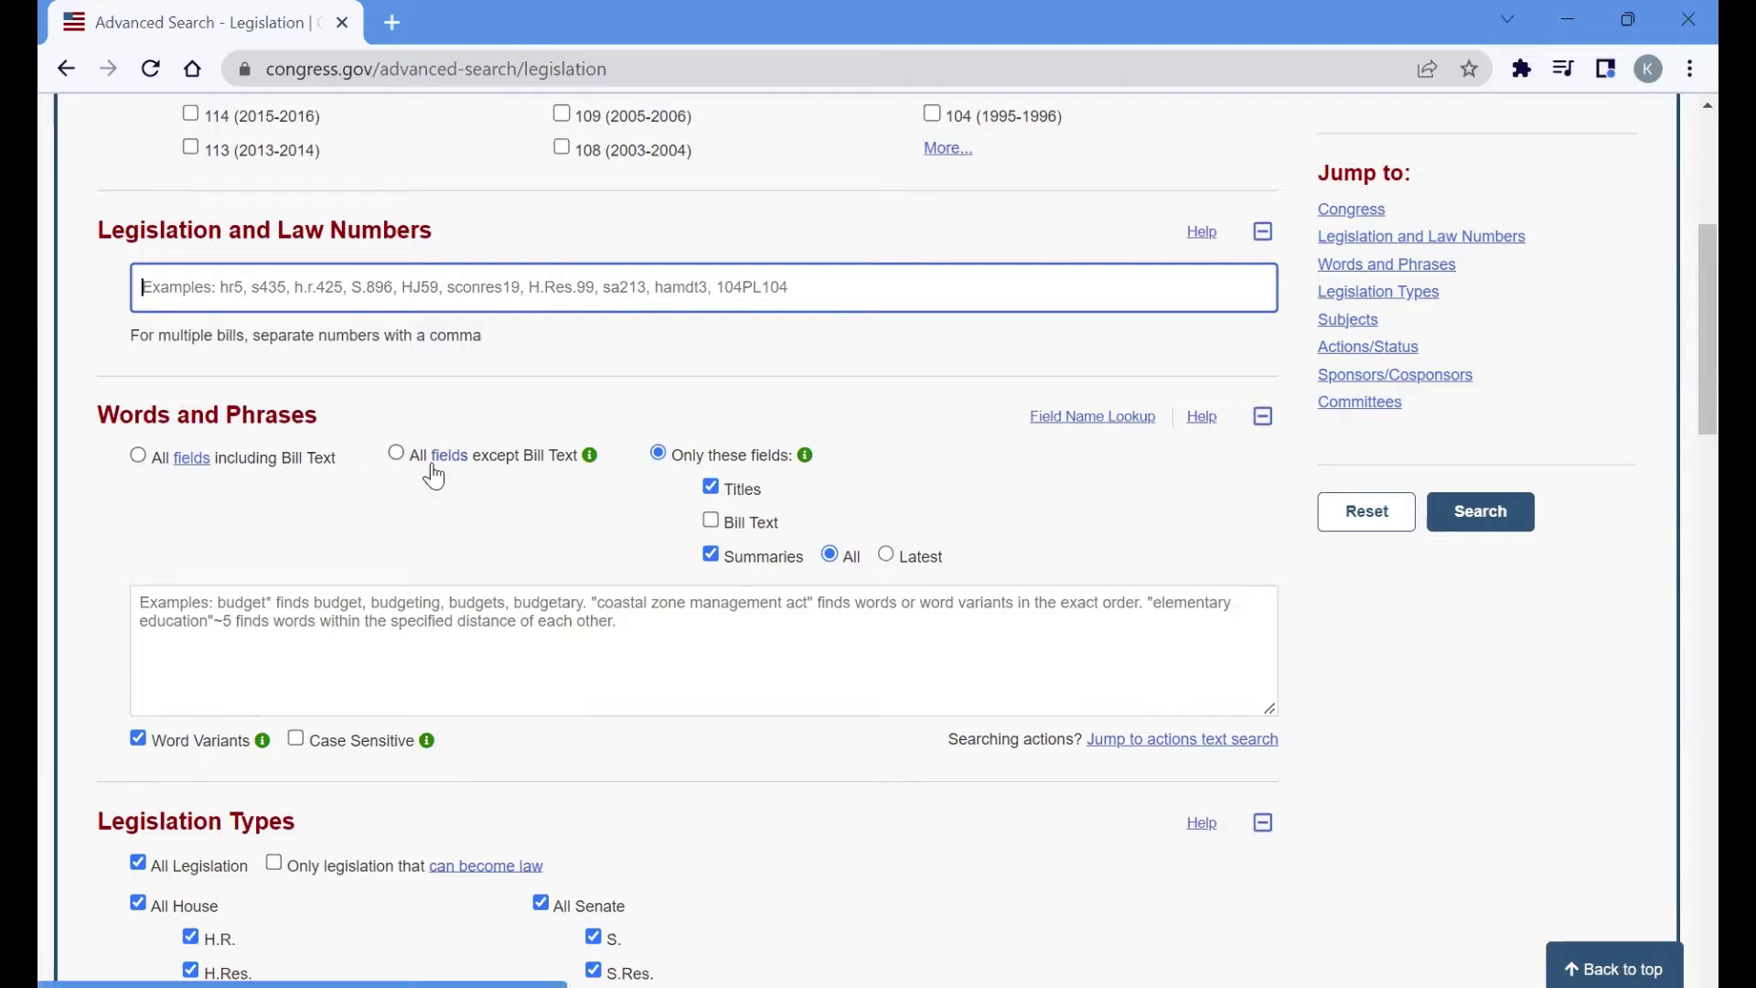
pyautogui.scroll(-1, 950, 686)
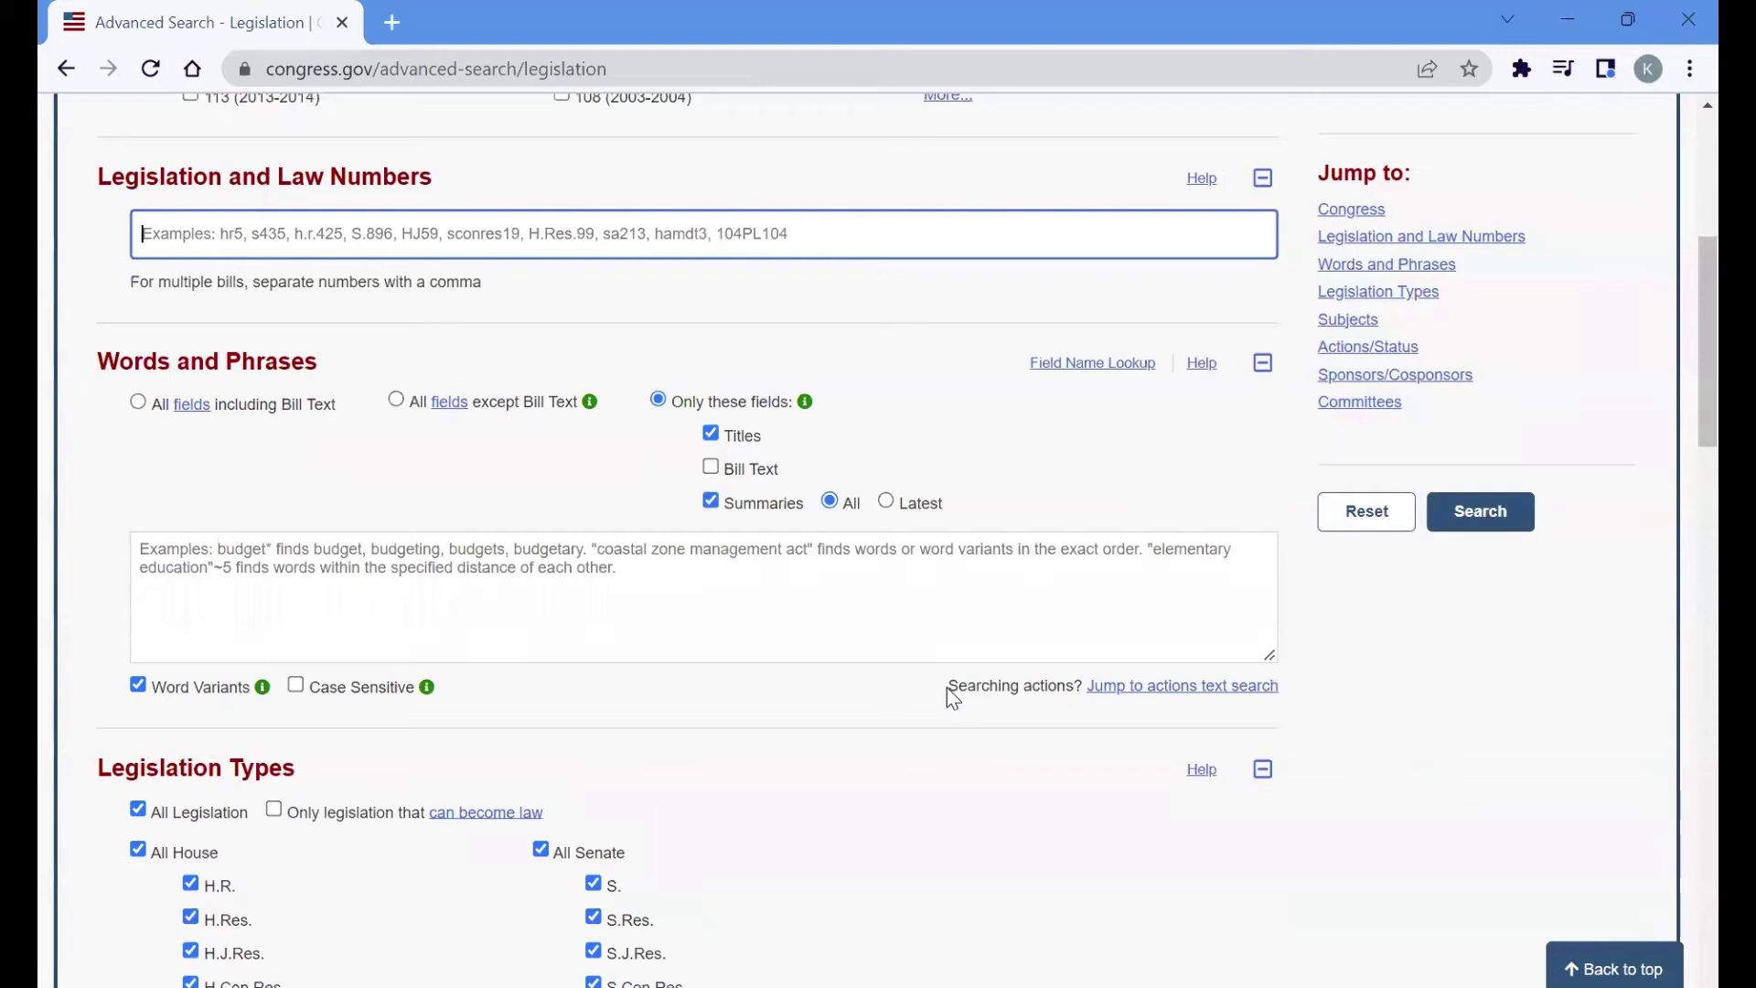
pyautogui.scroll(-3, 946, 688)
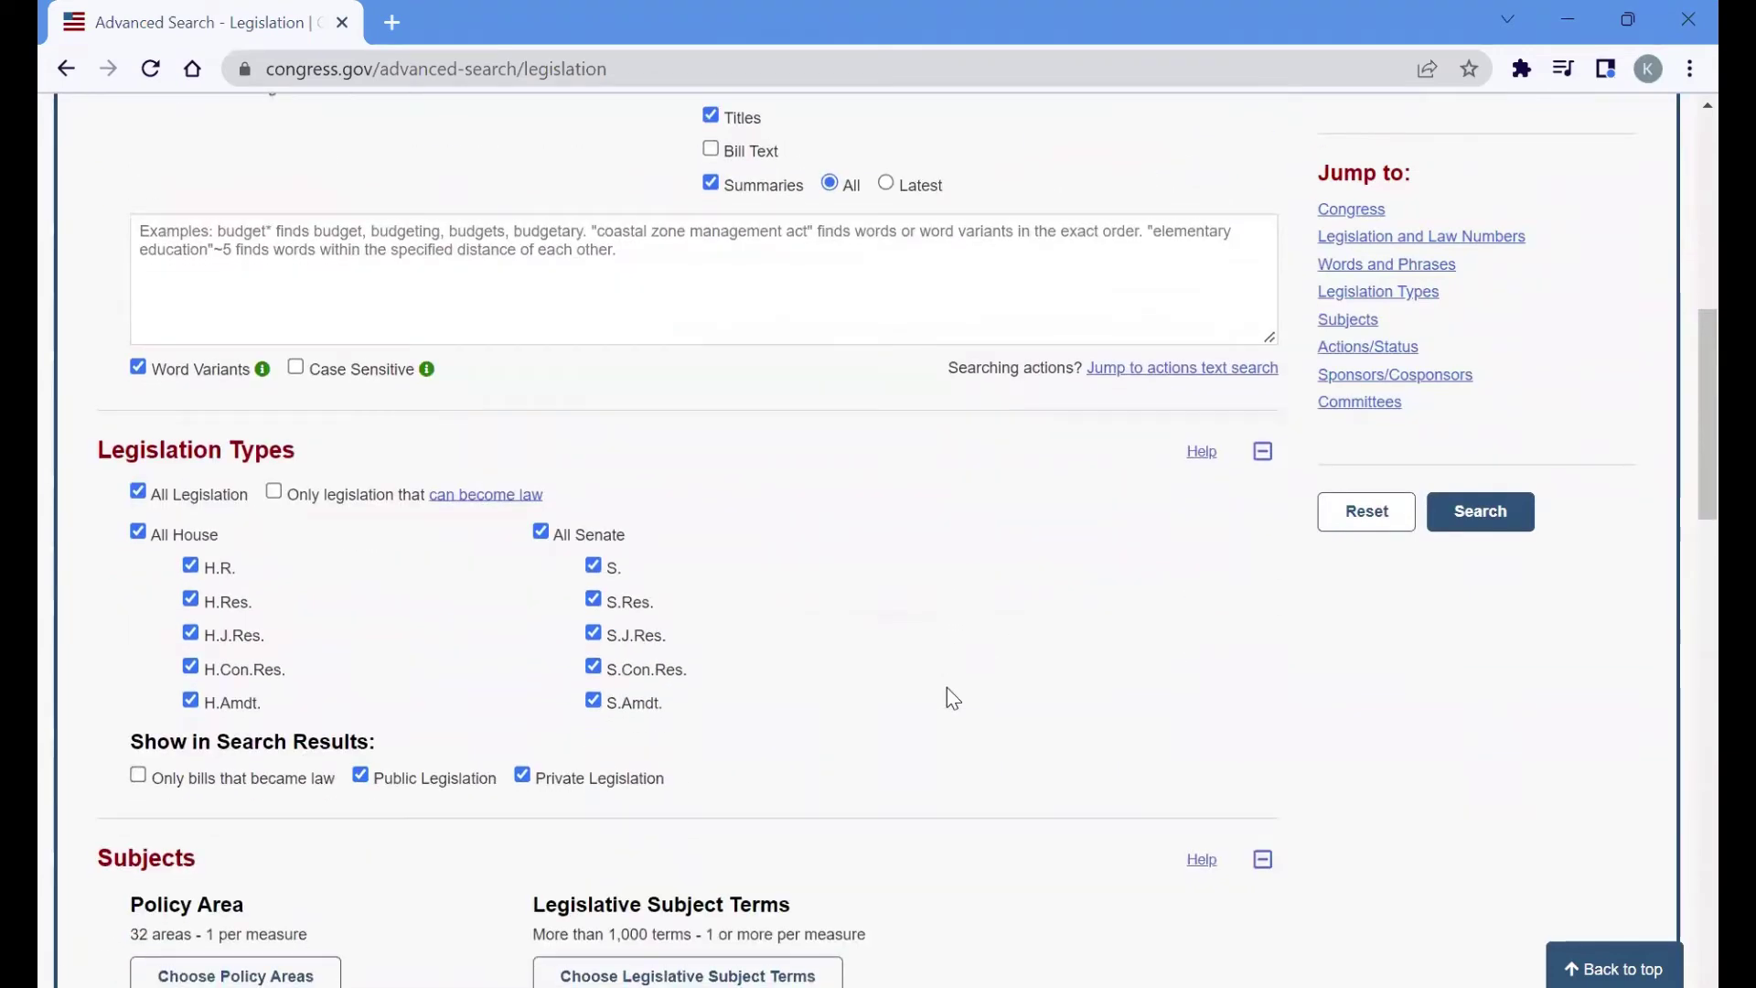
pyautogui.scroll(-1, 947, 691)
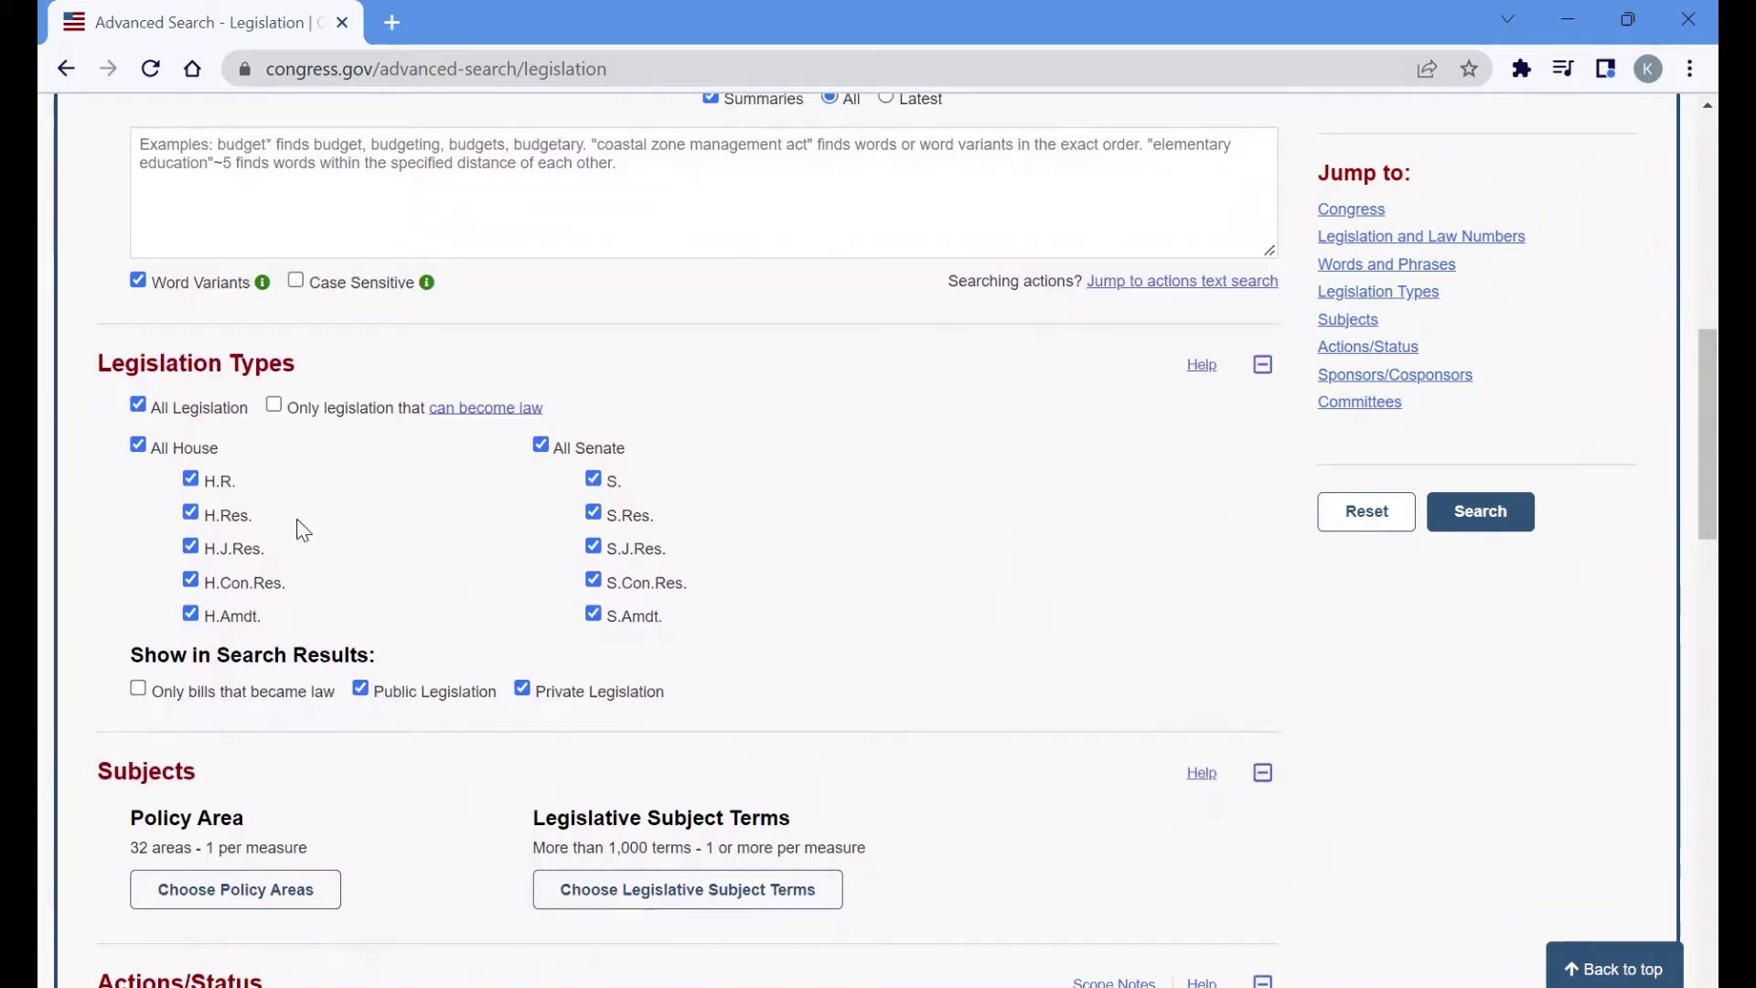
# - Clear all legislation types and try the filter for only legislation that can become law
pyautogui.click(139, 407)
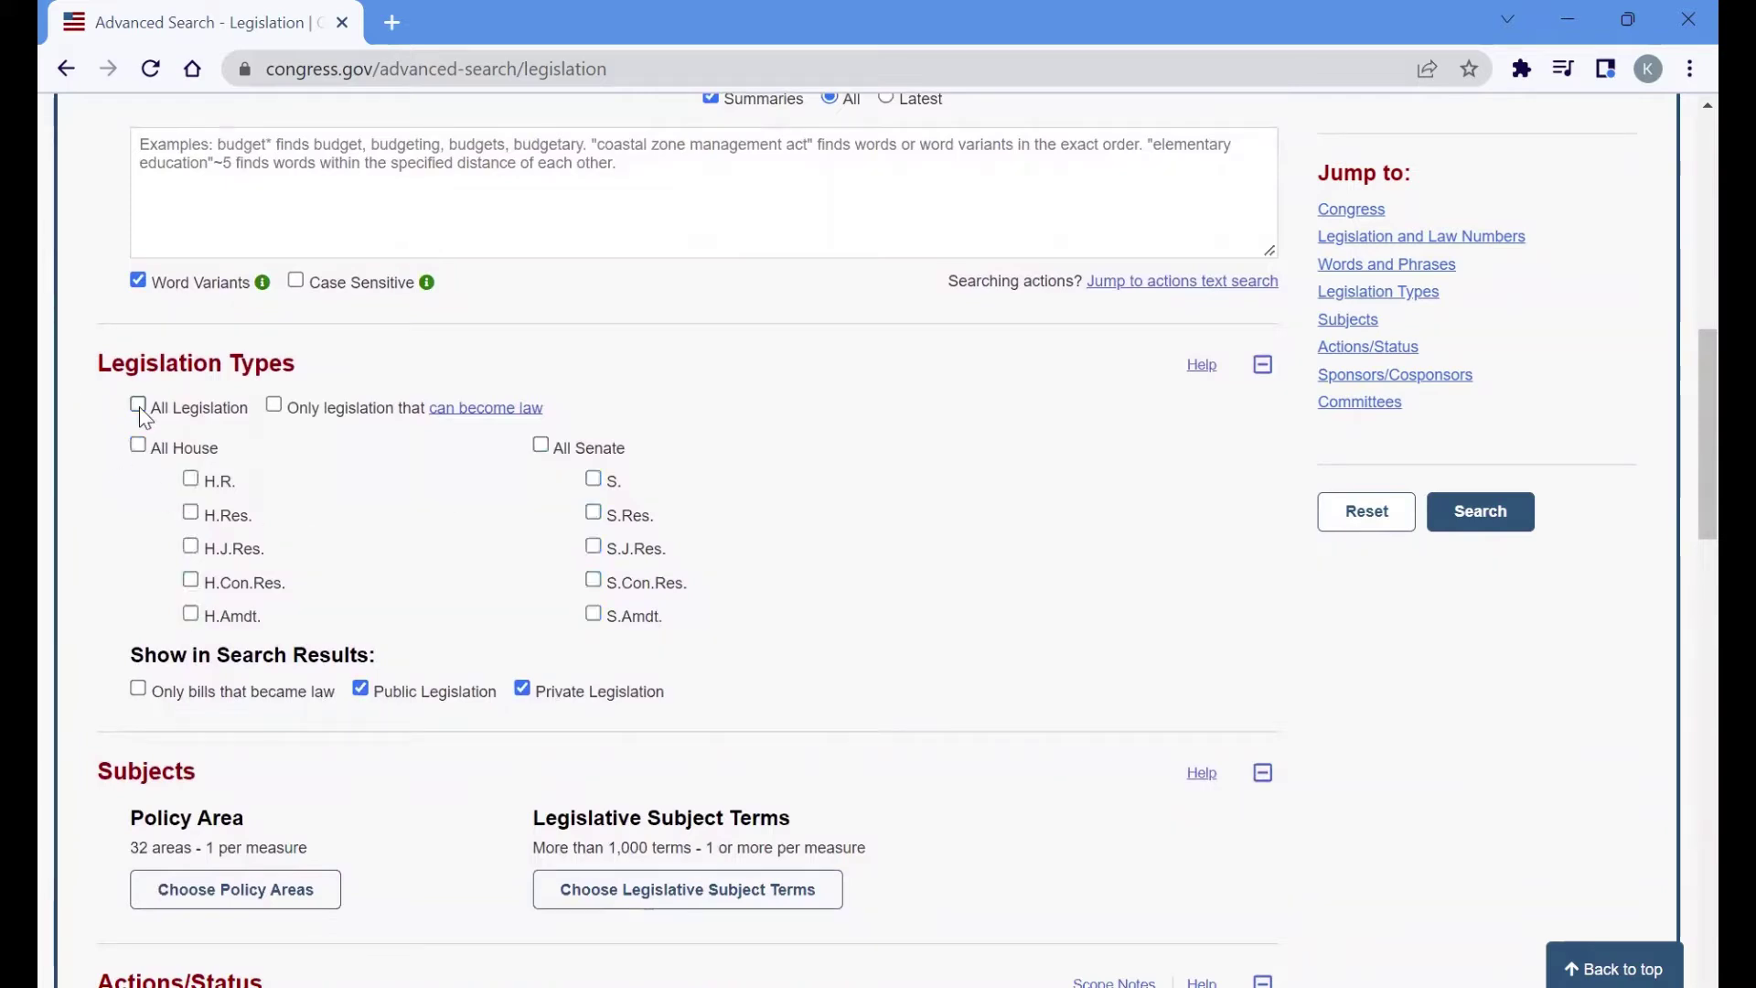
pyautogui.click(276, 406)
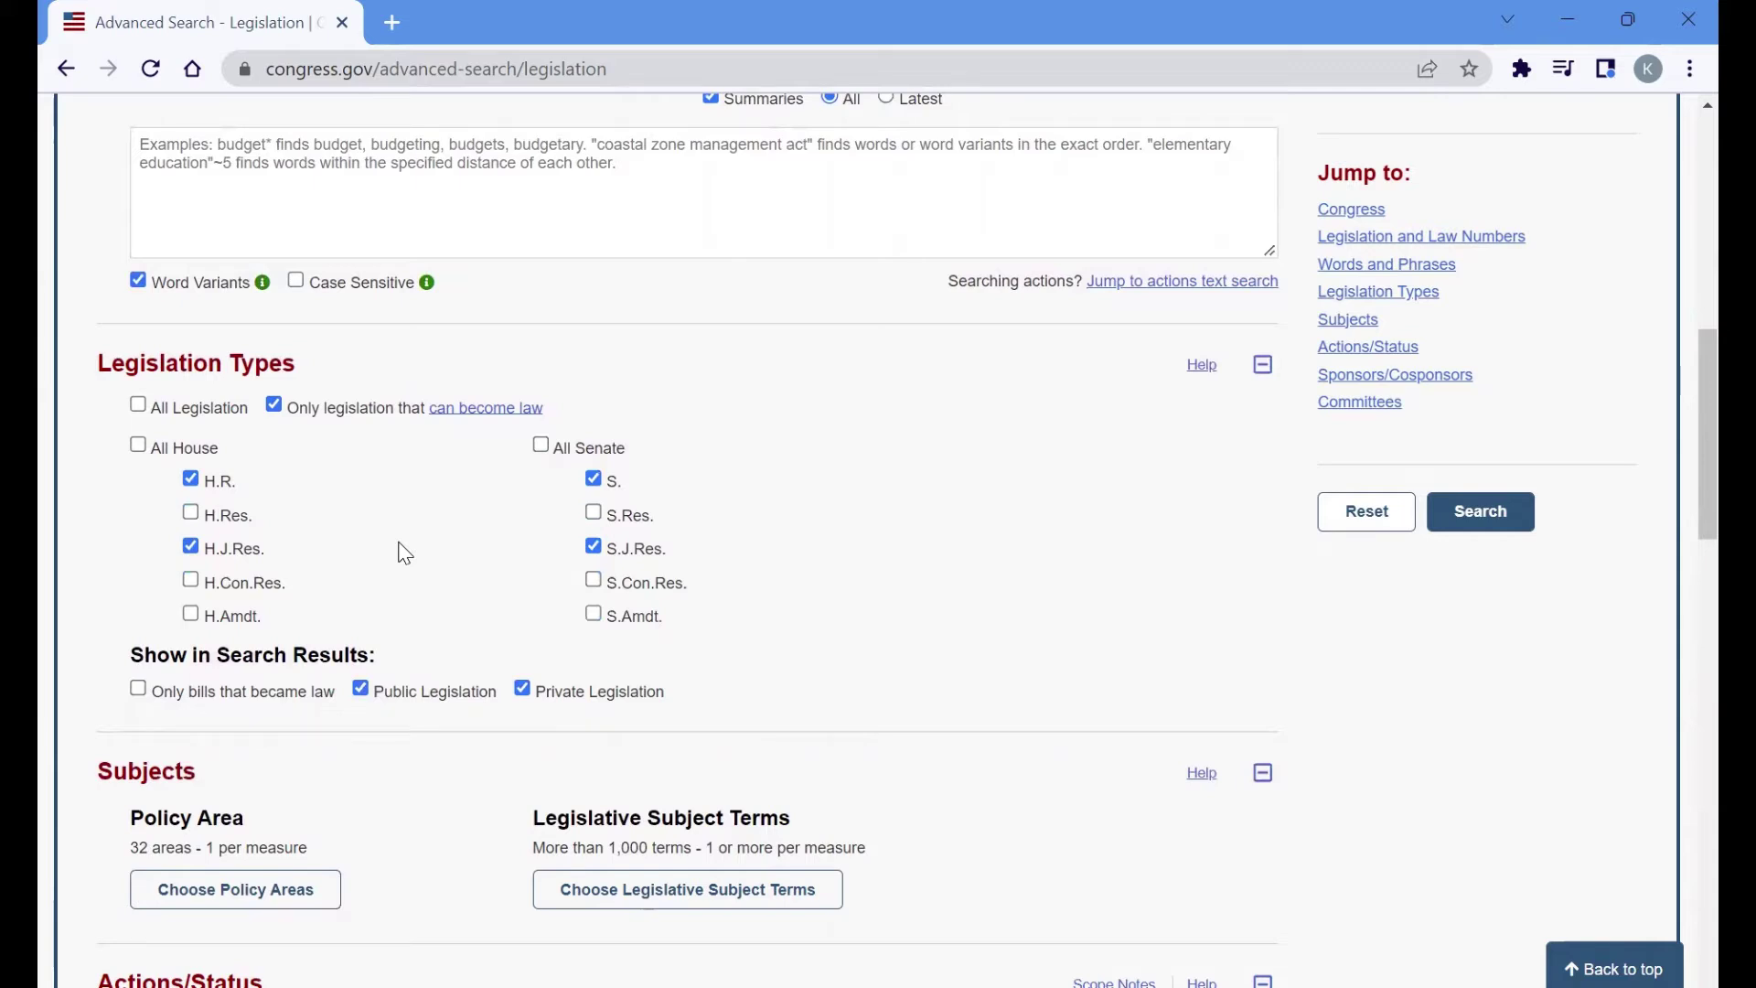
pyautogui.click(276, 405)
# - Try selecting all Senate legislation types, and separately all House legislation types
pyautogui.click(541, 445)
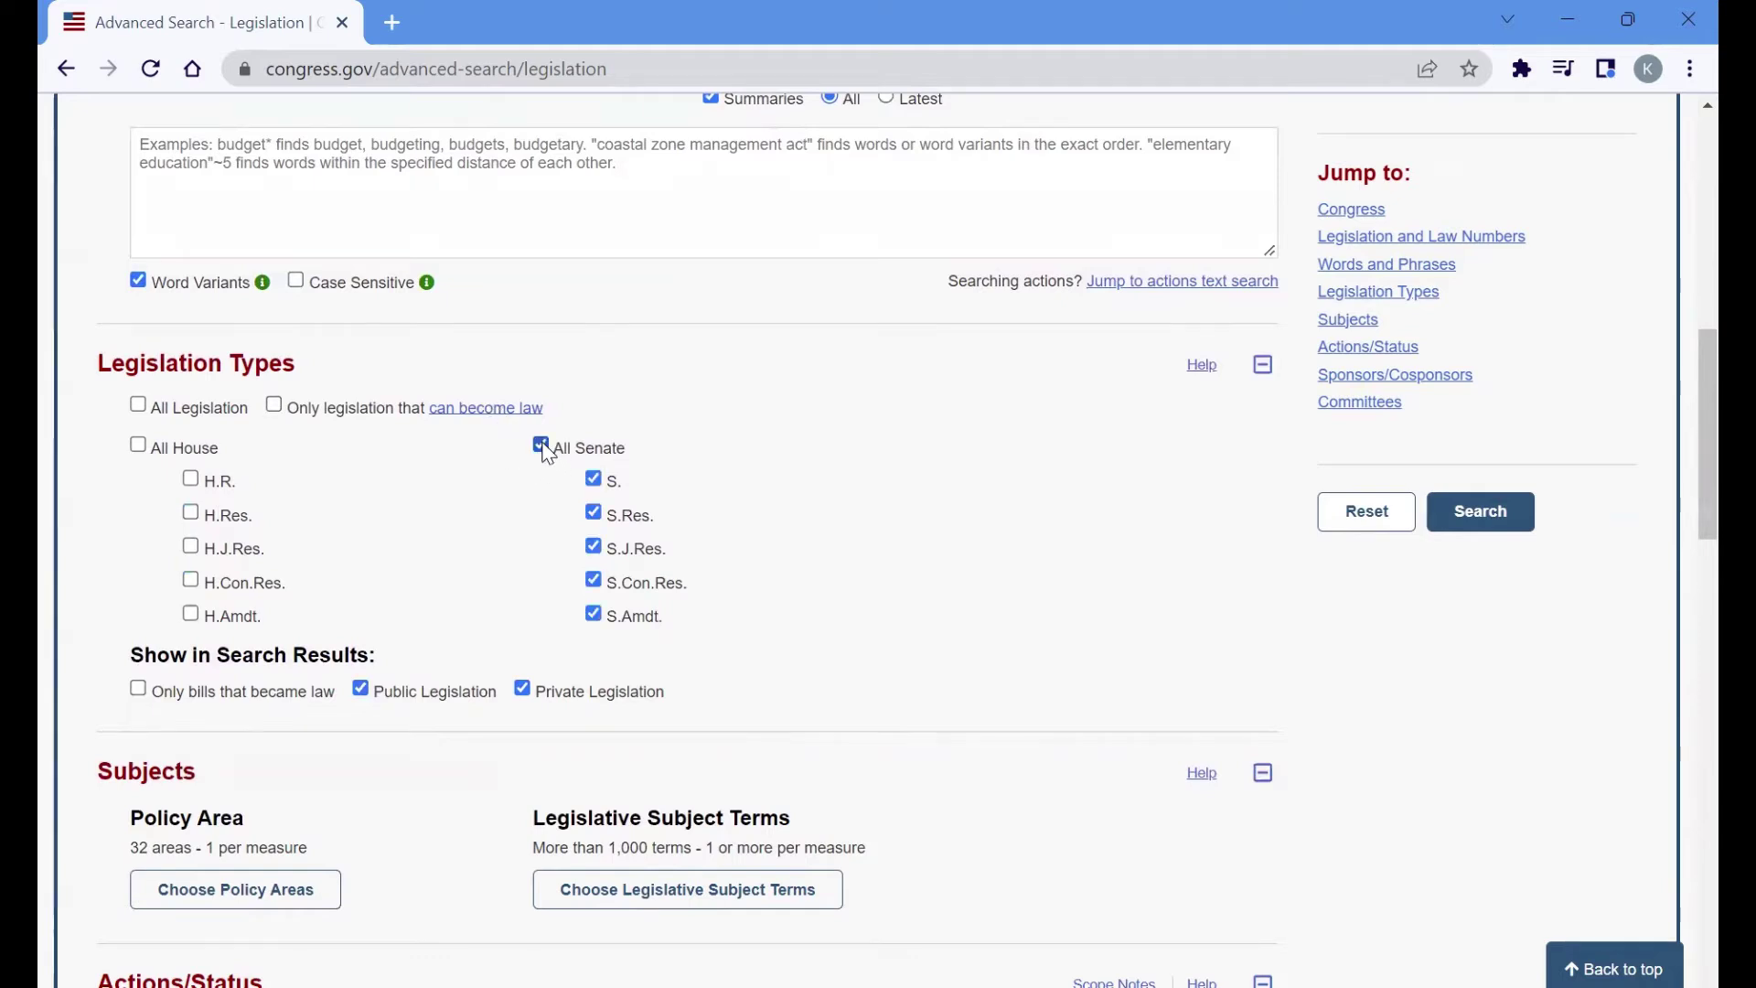
pyautogui.click(541, 446)
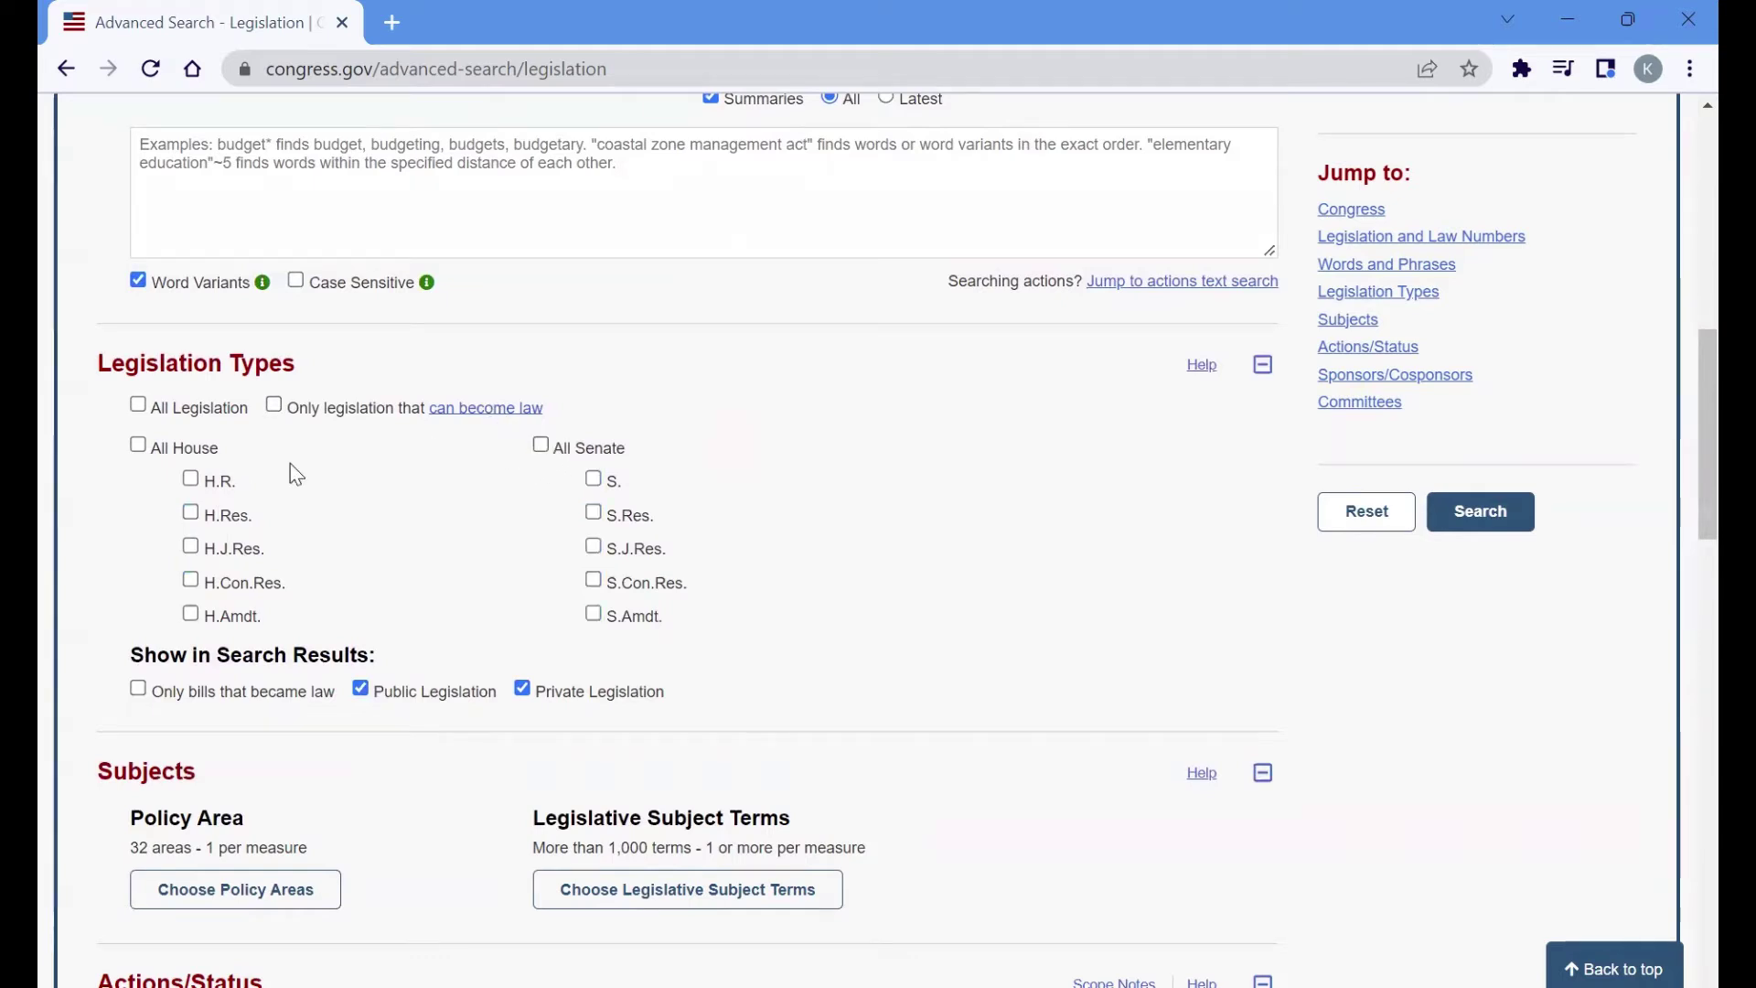
pyautogui.click(138, 445)
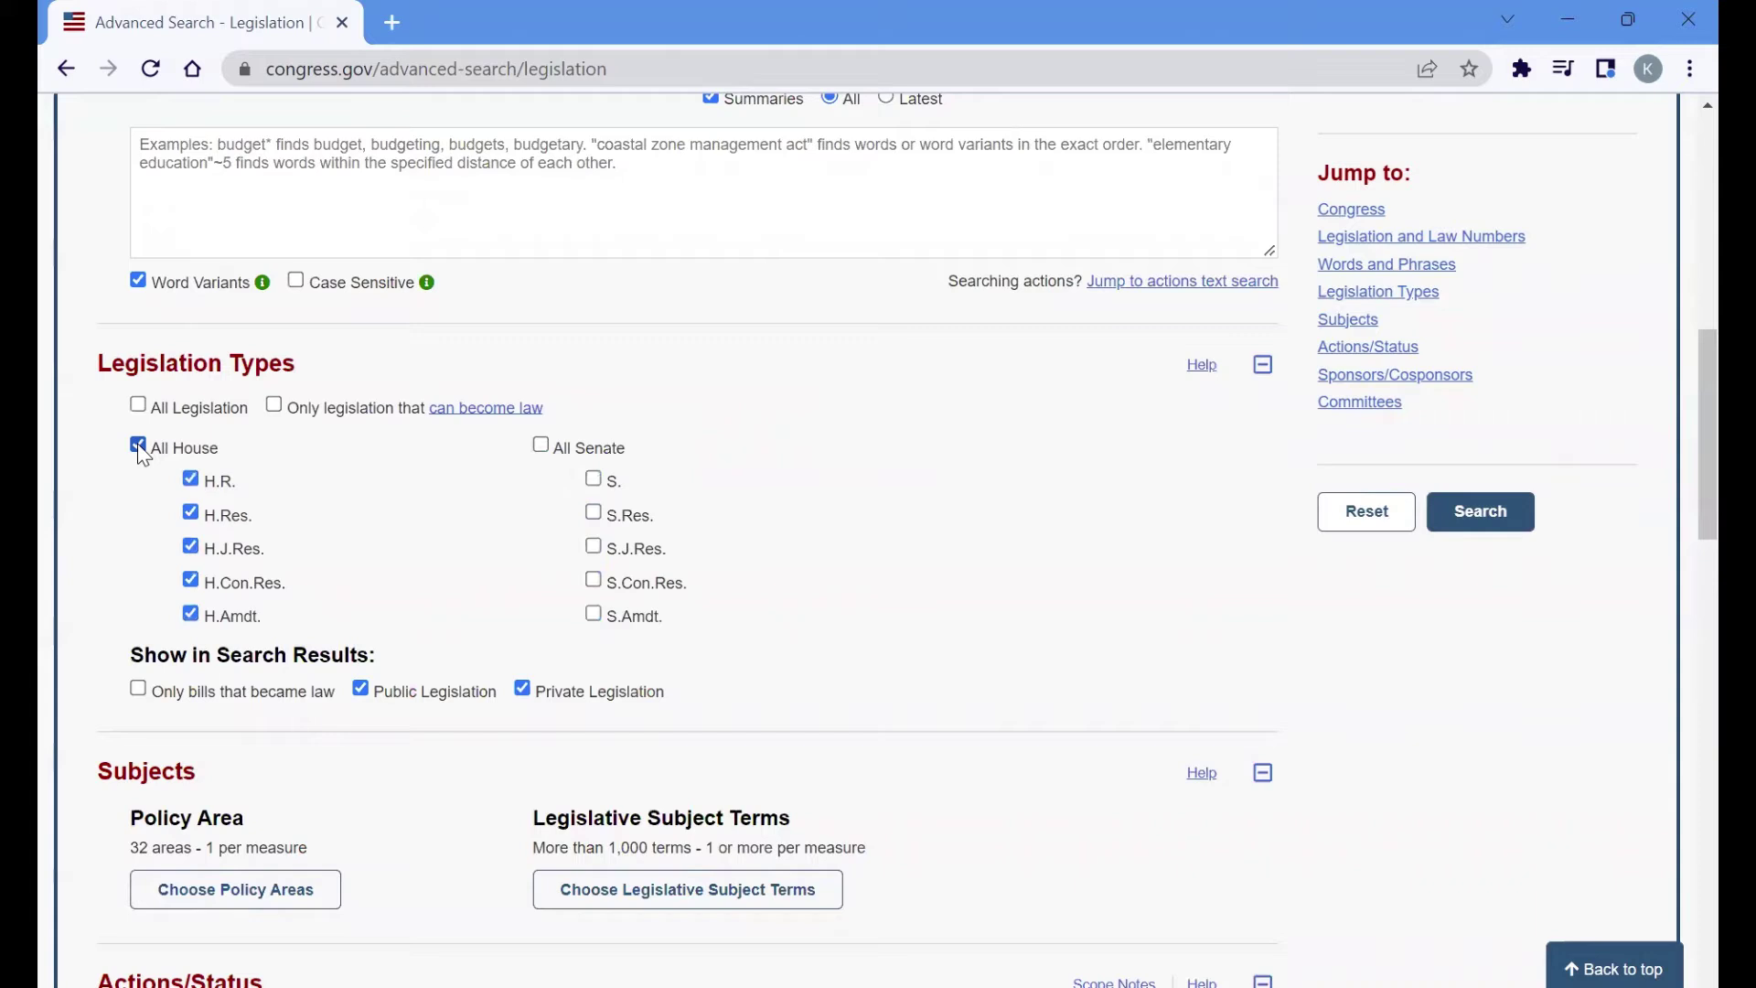
pyautogui.click(139, 446)
# - Try choosing the policy areas Families and Education in the Subjects section
pyautogui.scroll(-1, 474, 568)
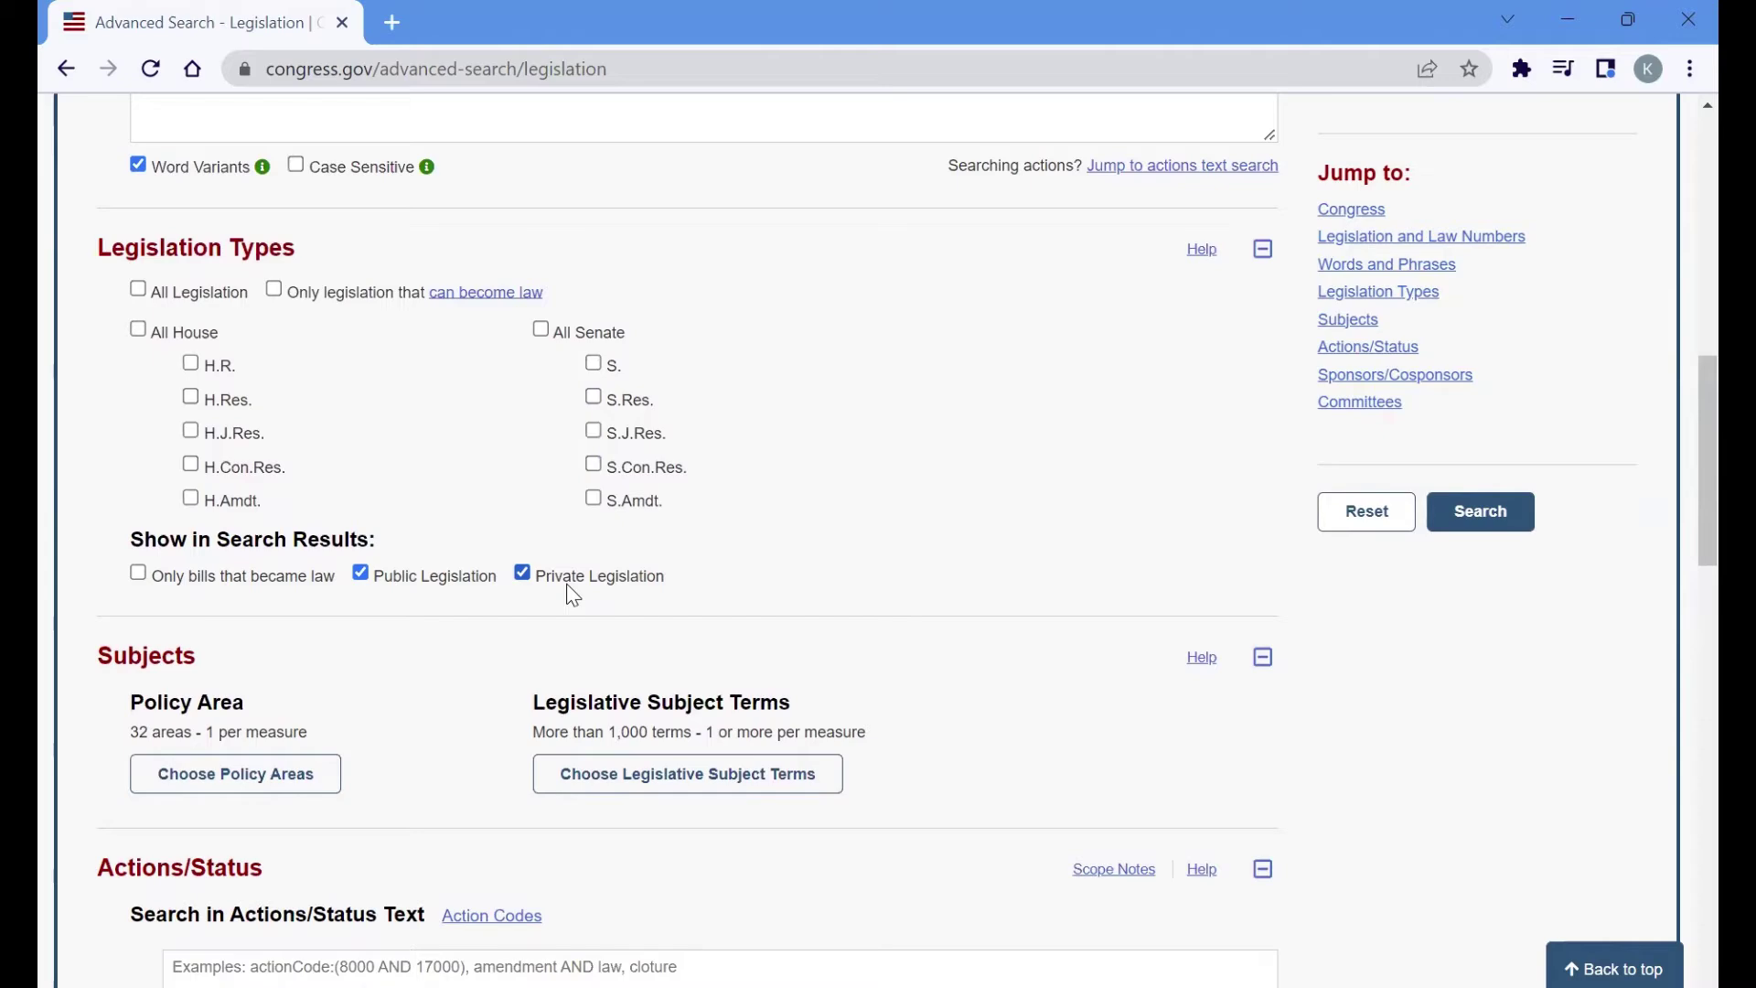
pyautogui.scroll(-2, 1028, 569)
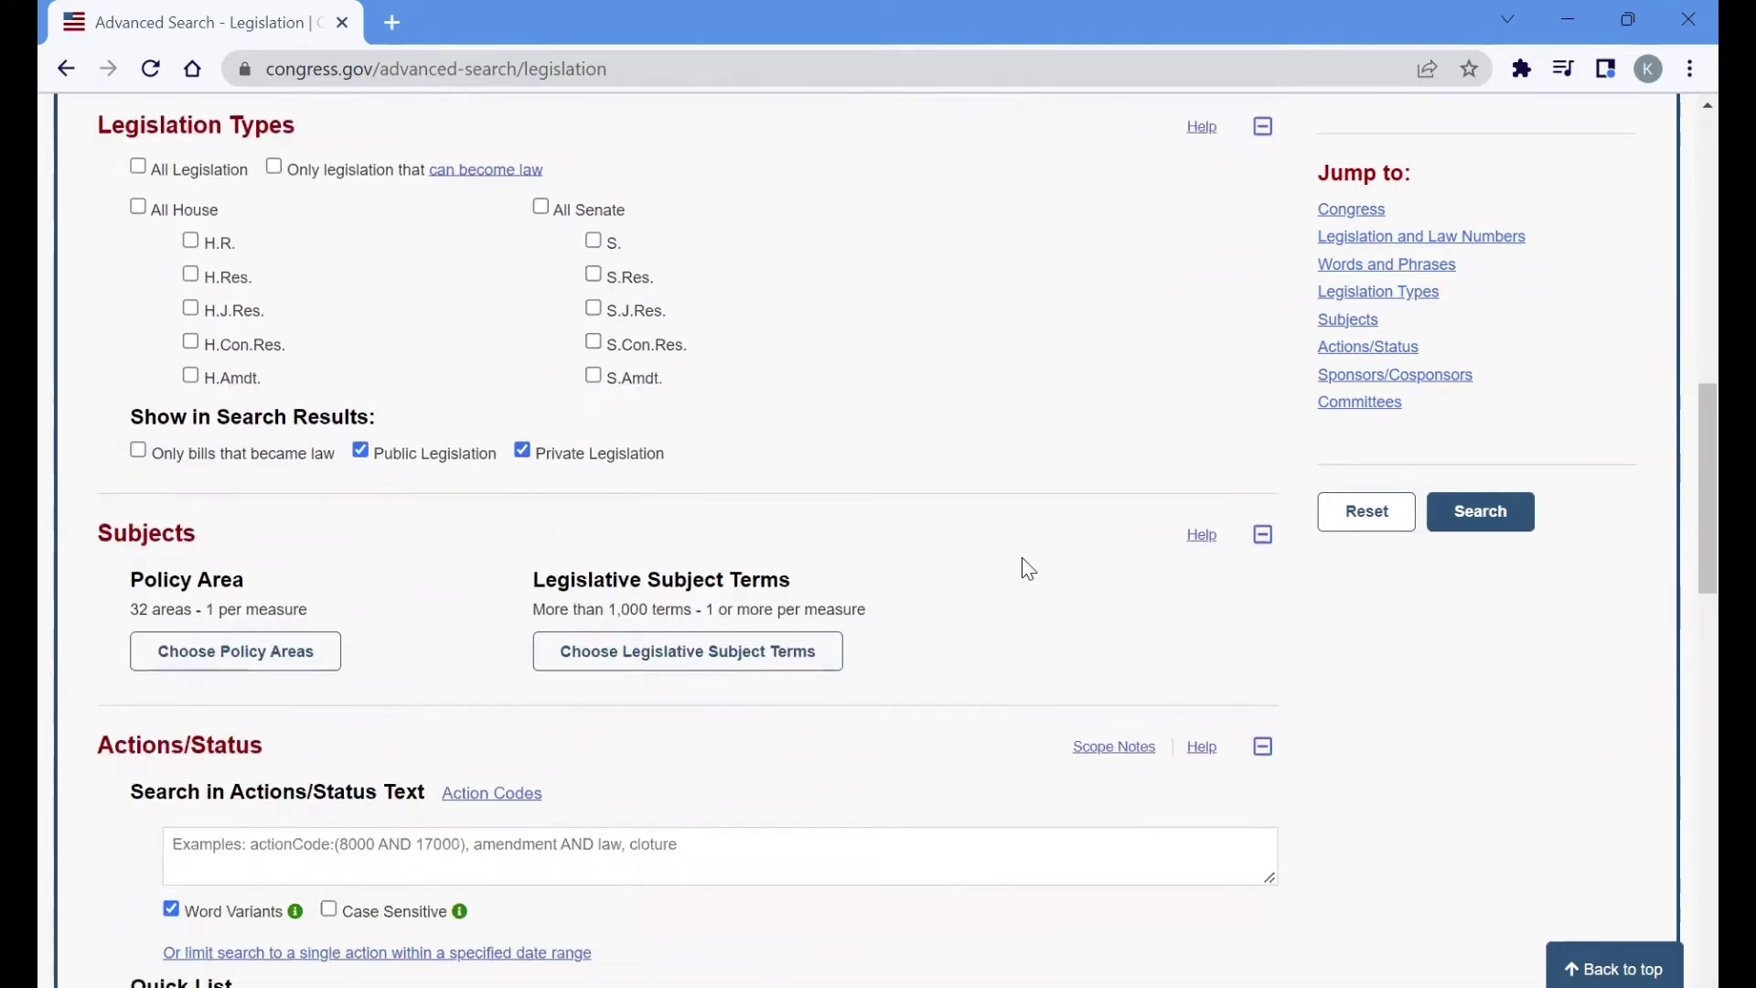
pyautogui.scroll(-3, 1028, 569)
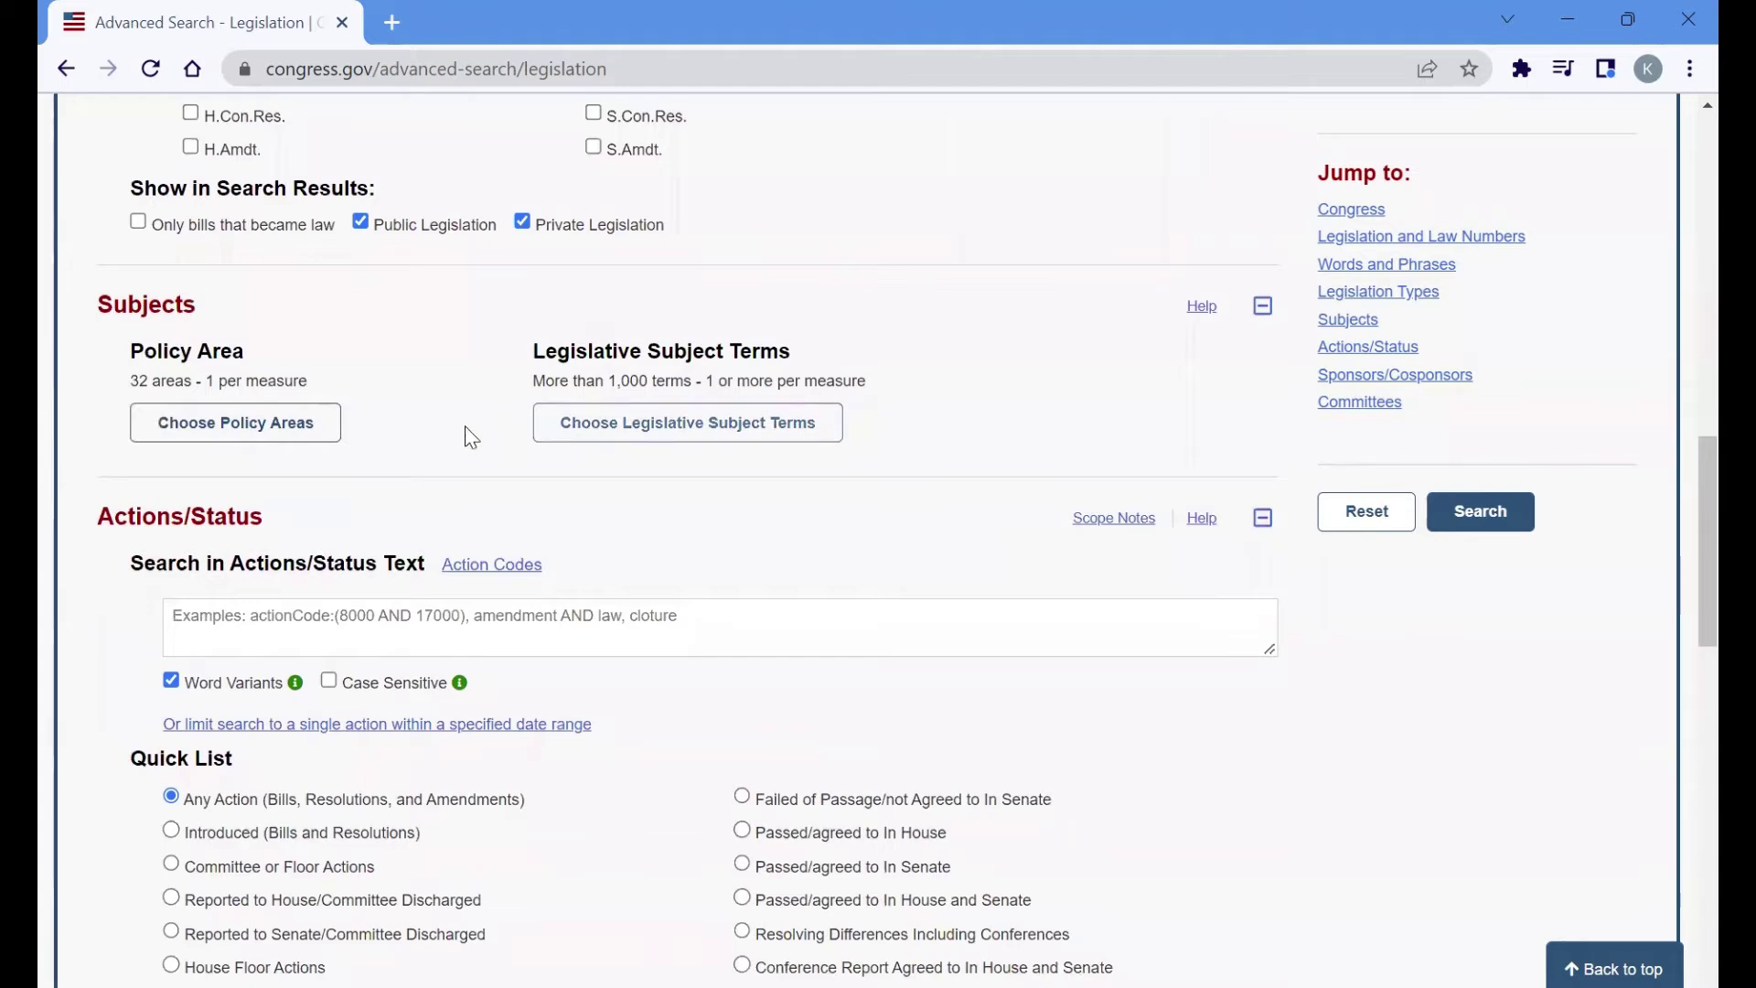
pyautogui.click(243, 421)
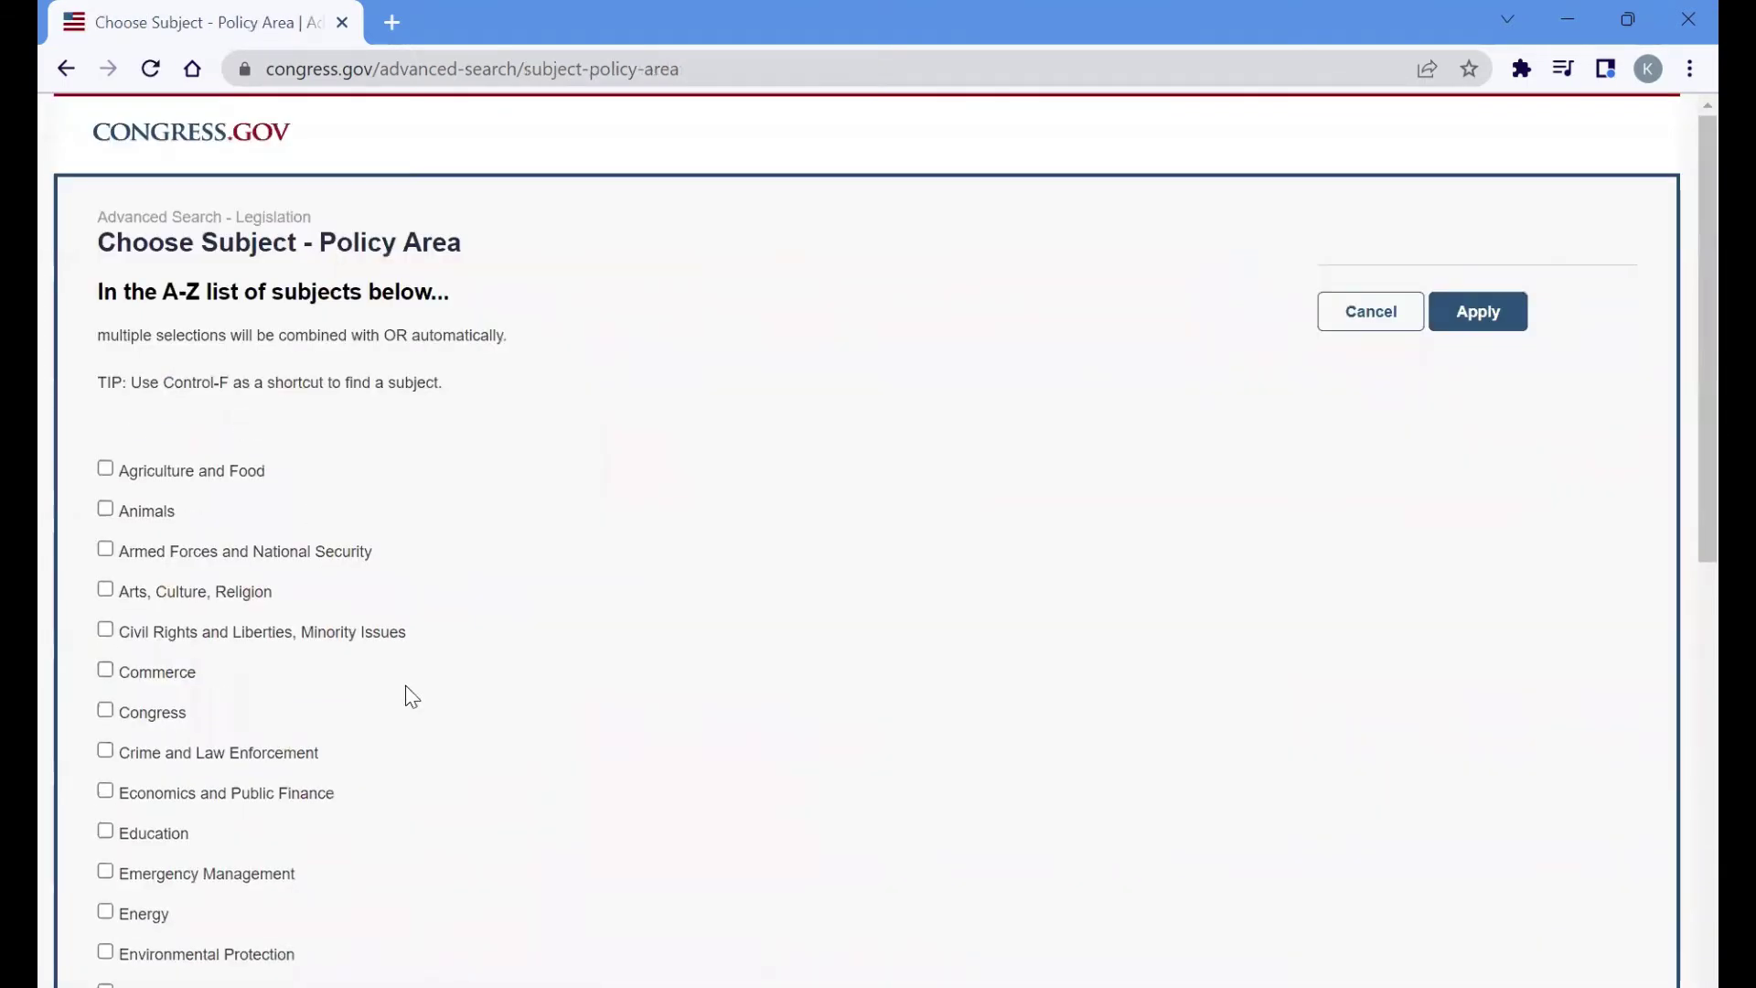
pyautogui.scroll(-3, 407, 693)
pyautogui.scroll(-1, 411, 697)
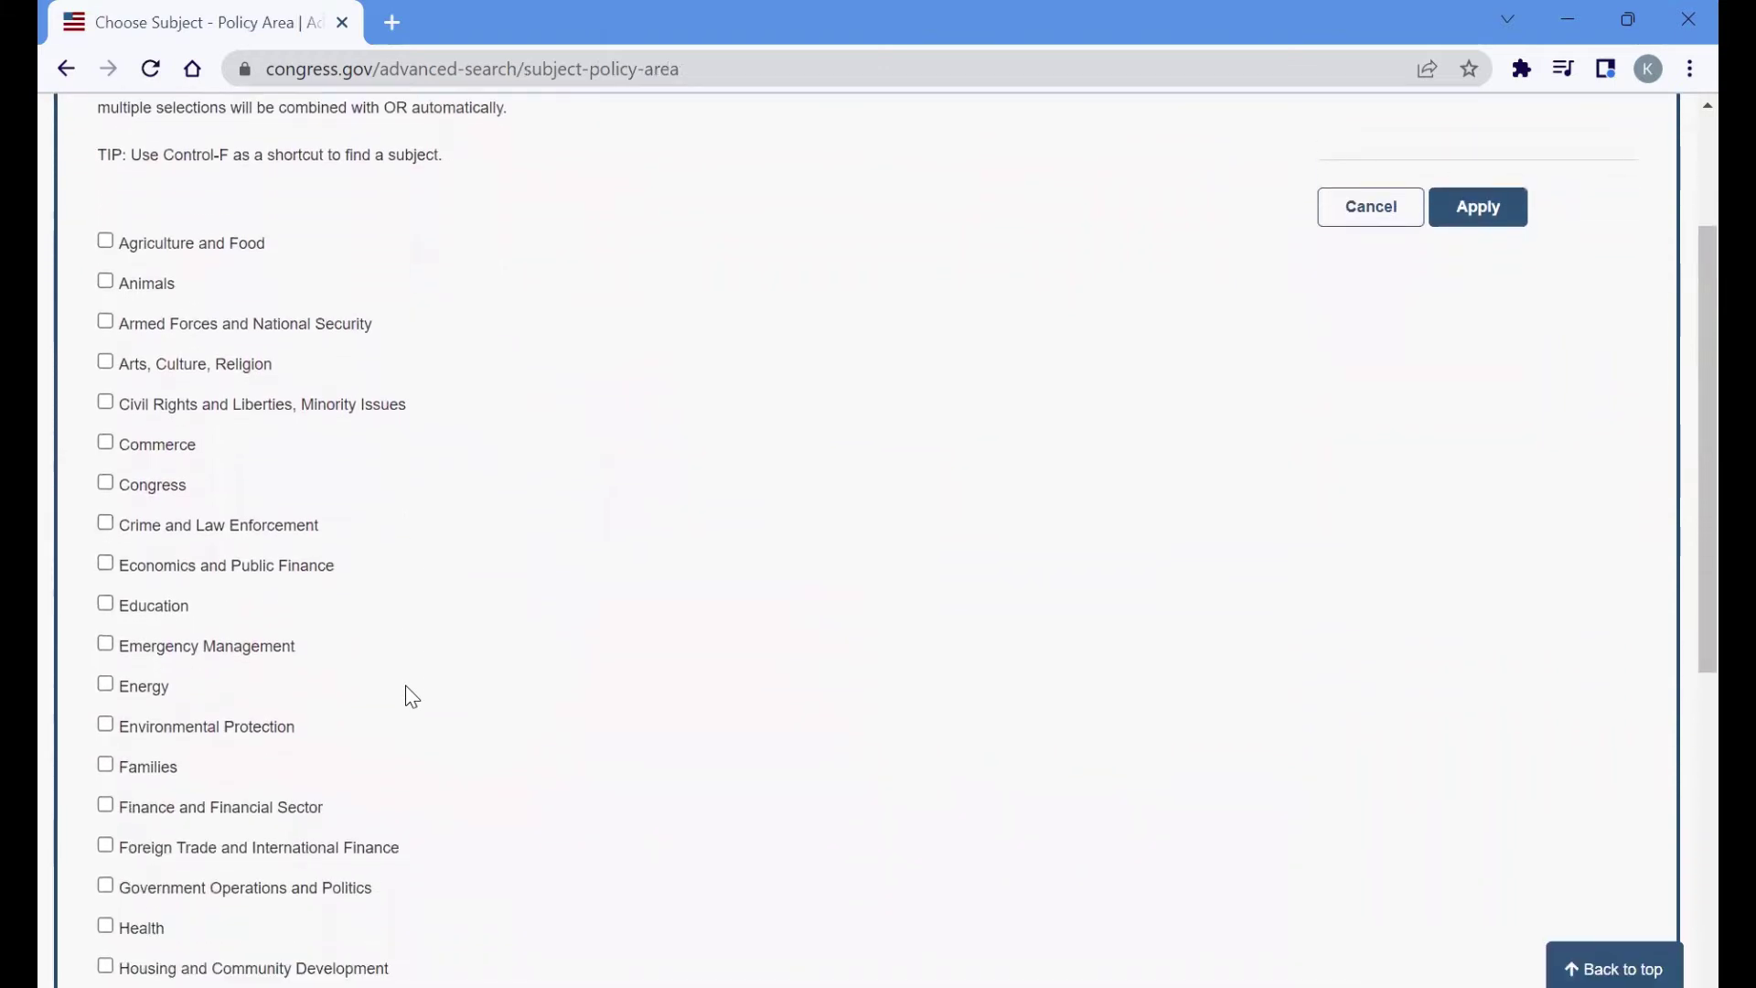
pyautogui.scroll(-1, 412, 697)
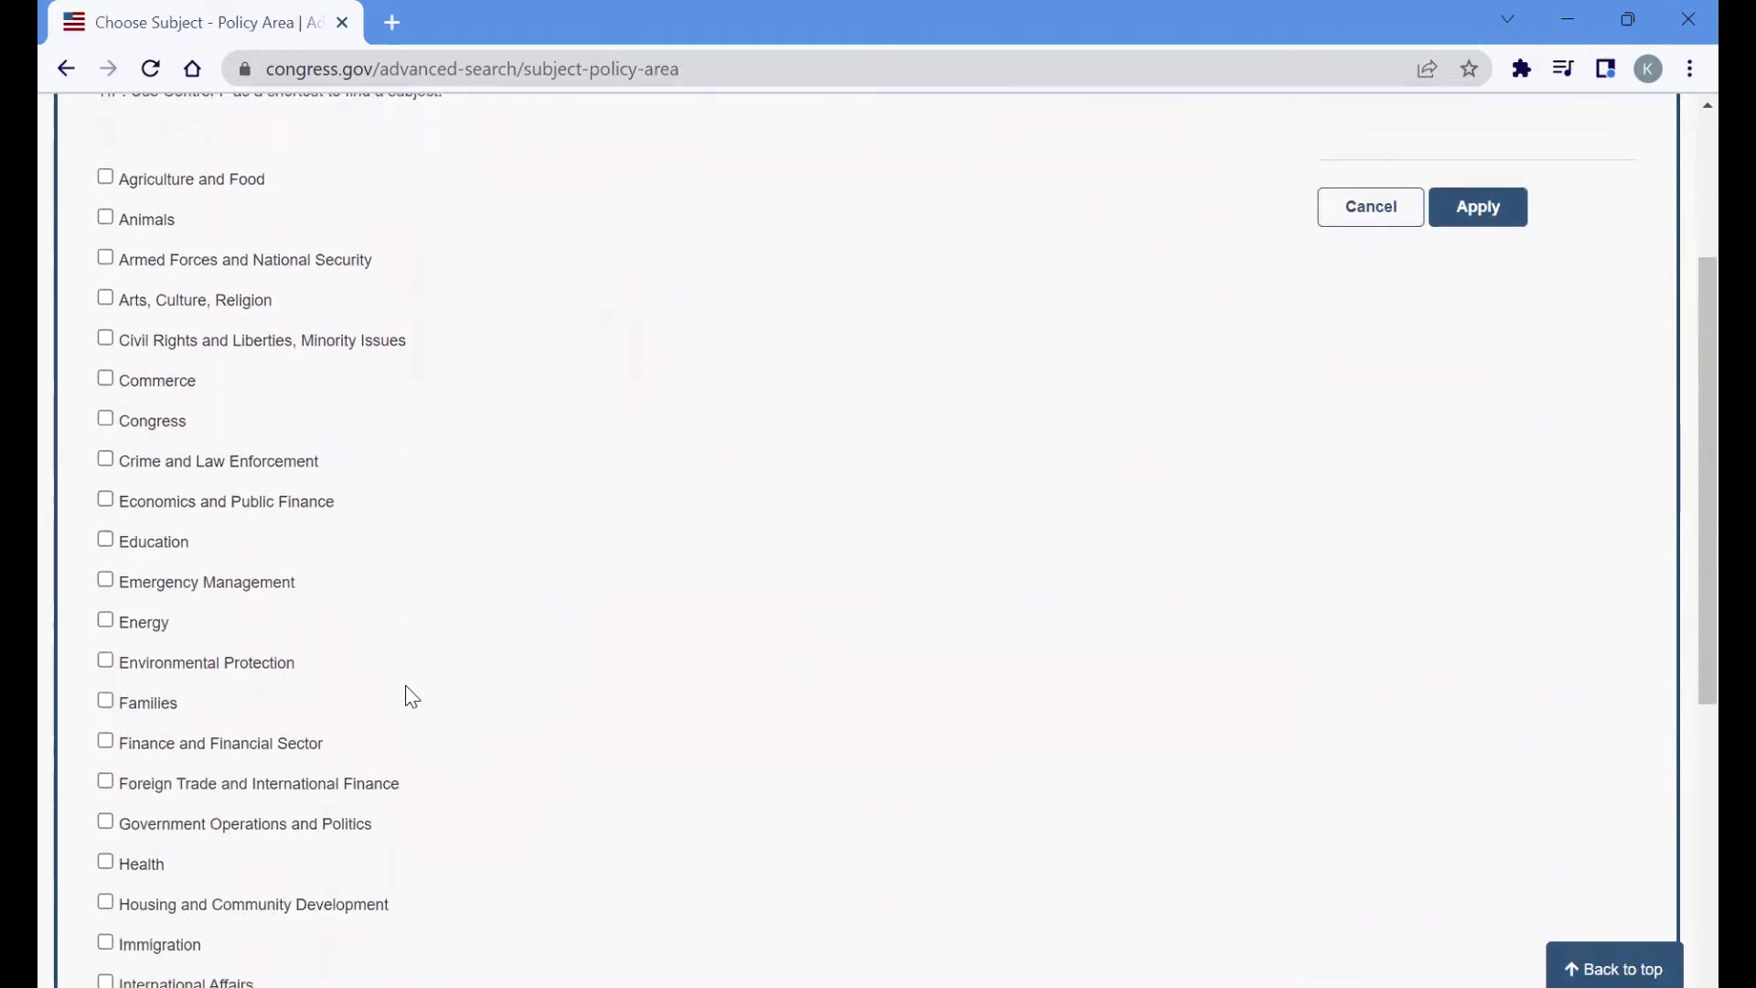
pyautogui.scroll(-1, 411, 697)
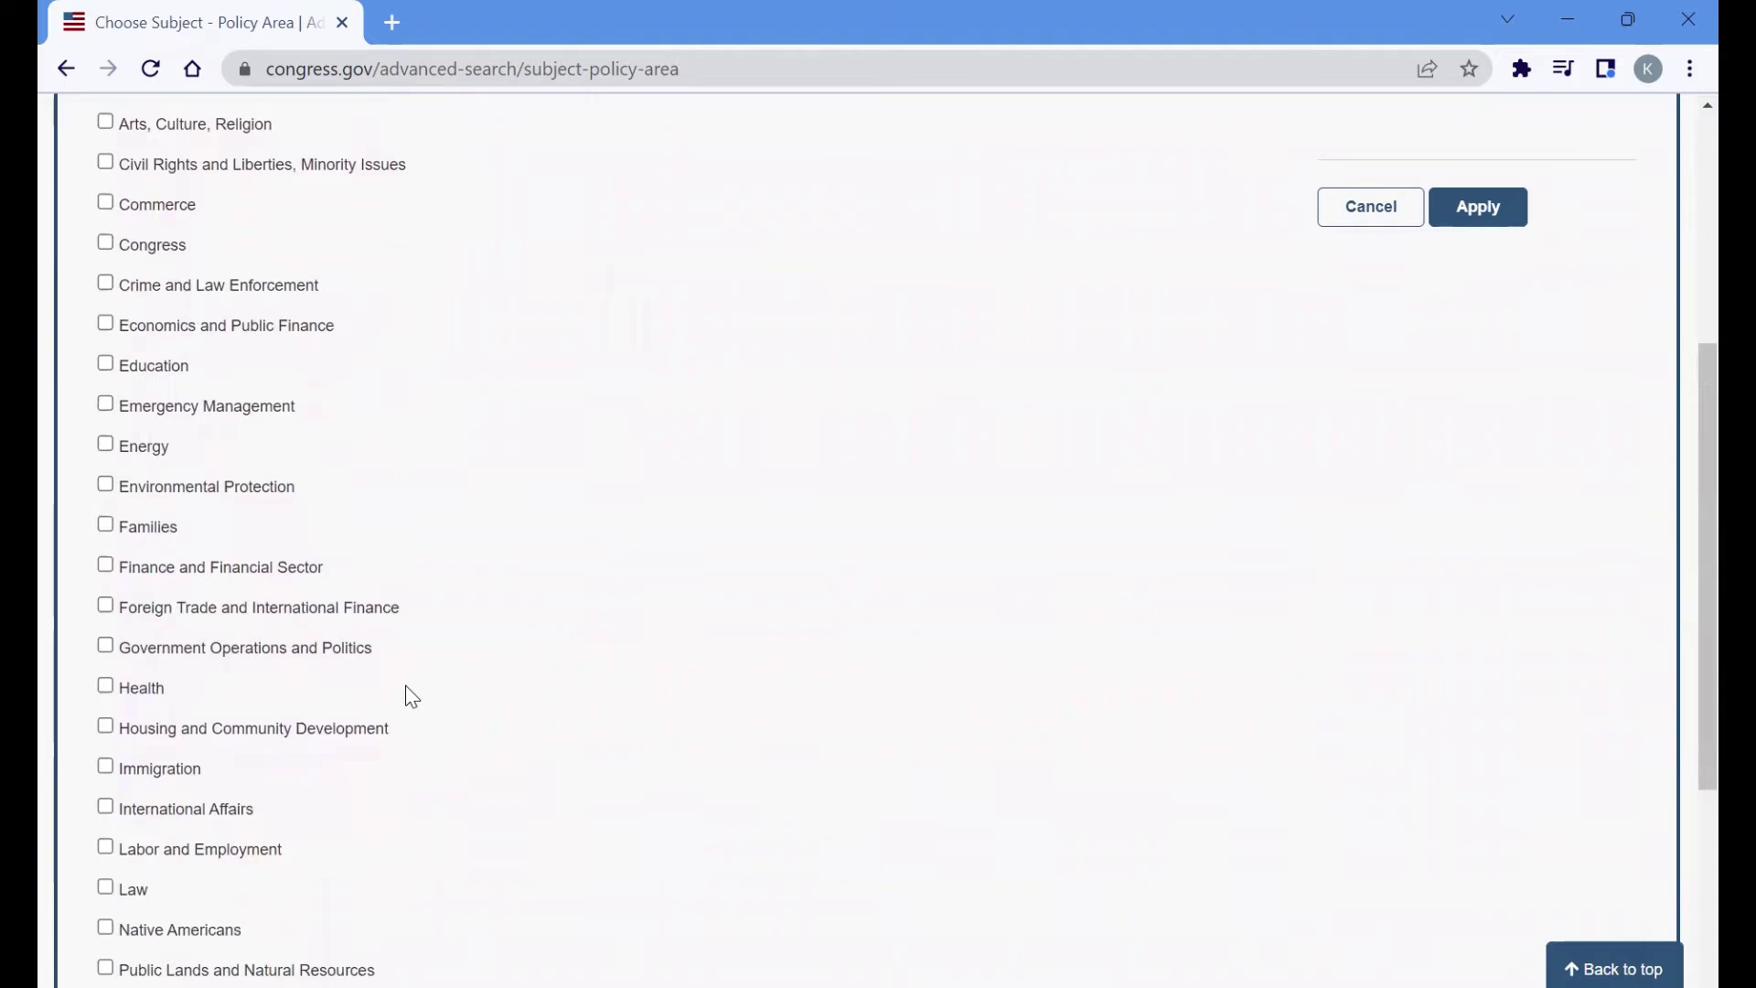
pyautogui.click(107, 528)
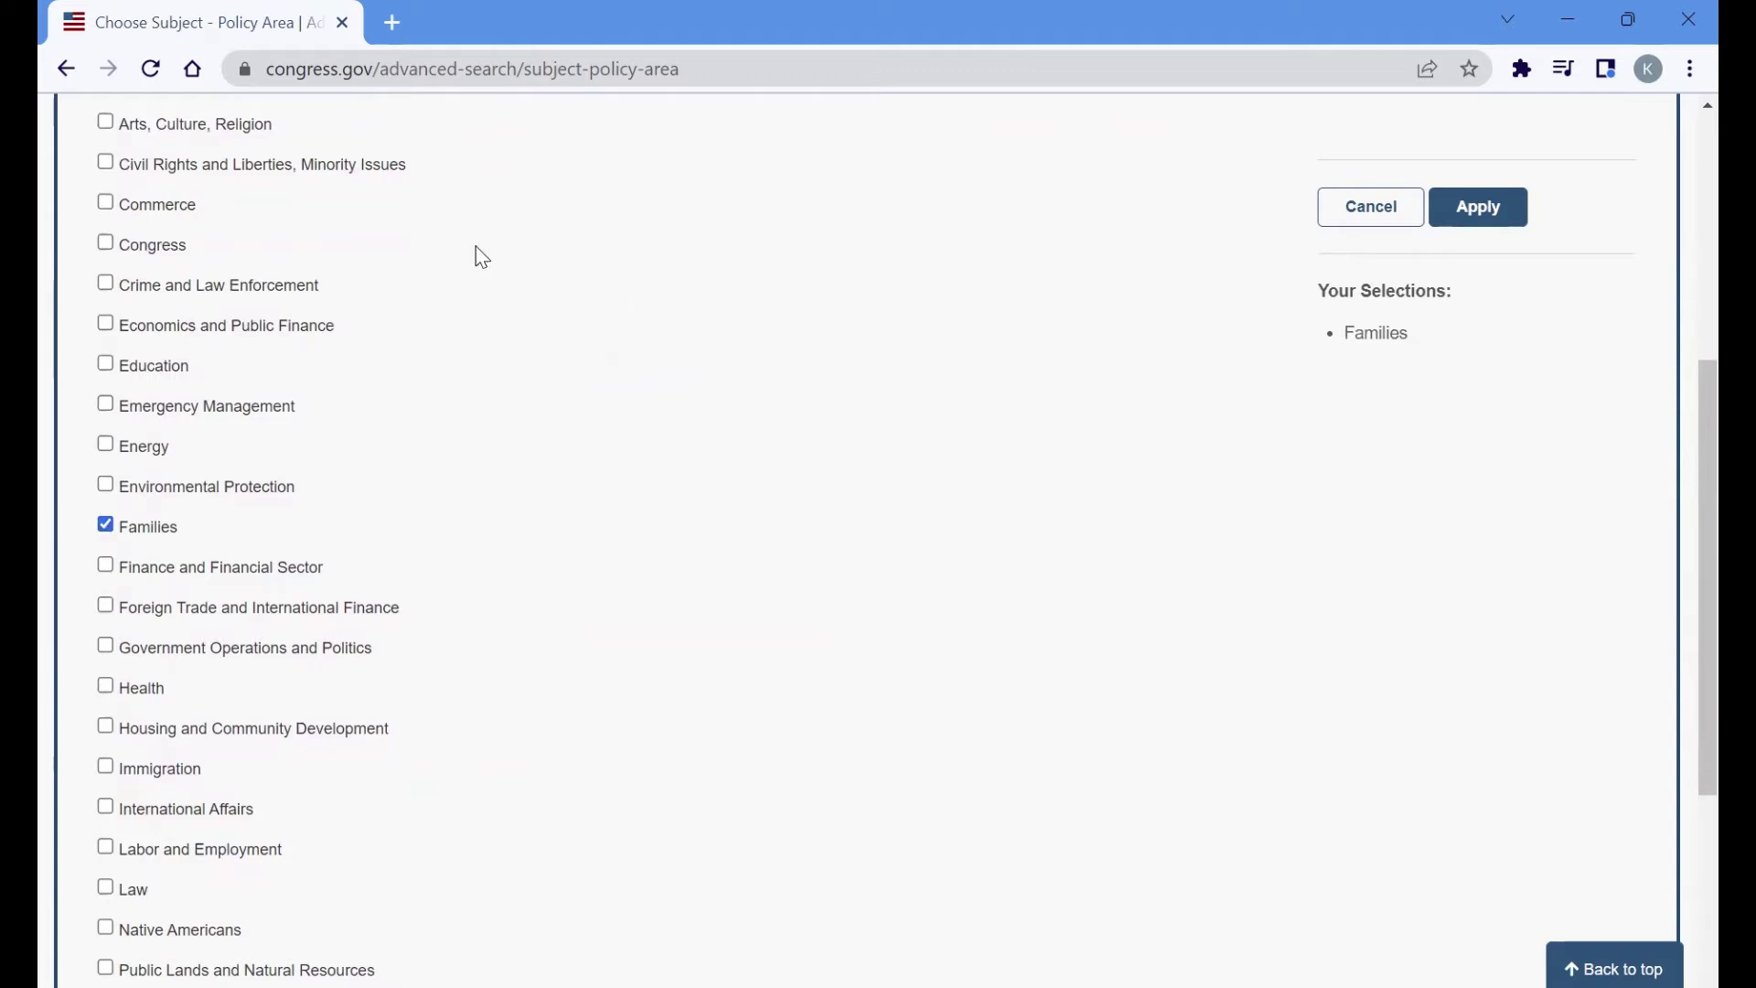
pyautogui.click(1513, 226)
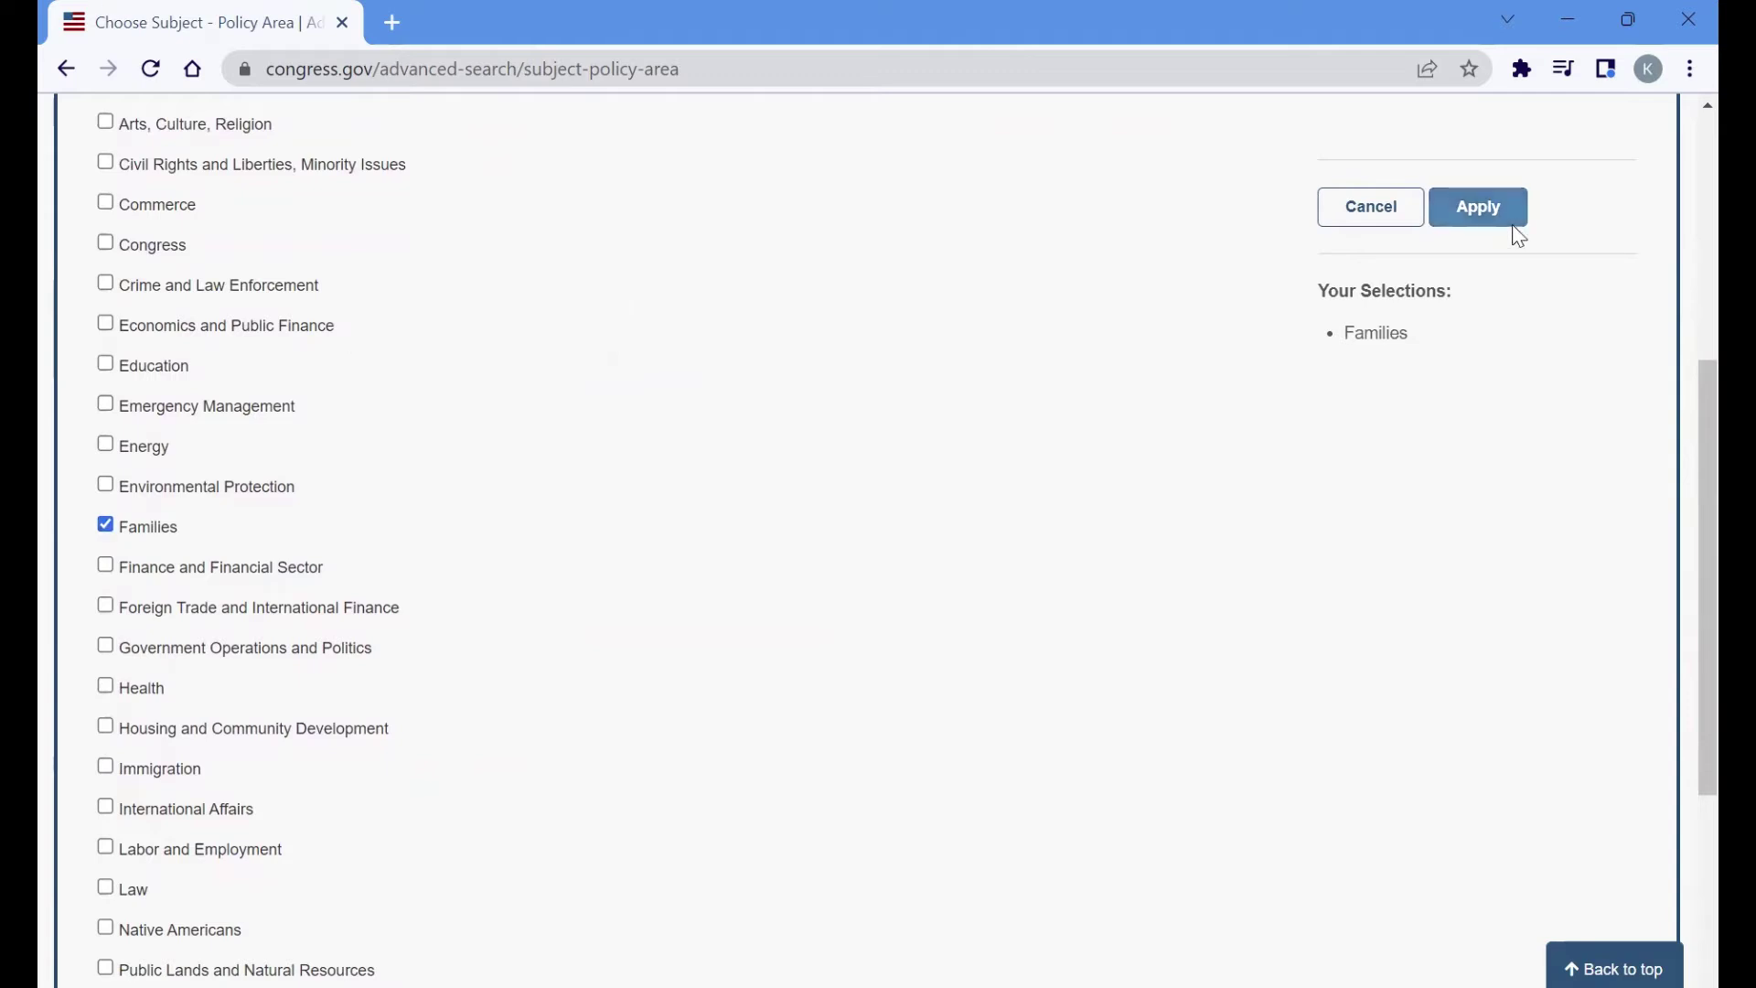
pyautogui.click(106, 365)
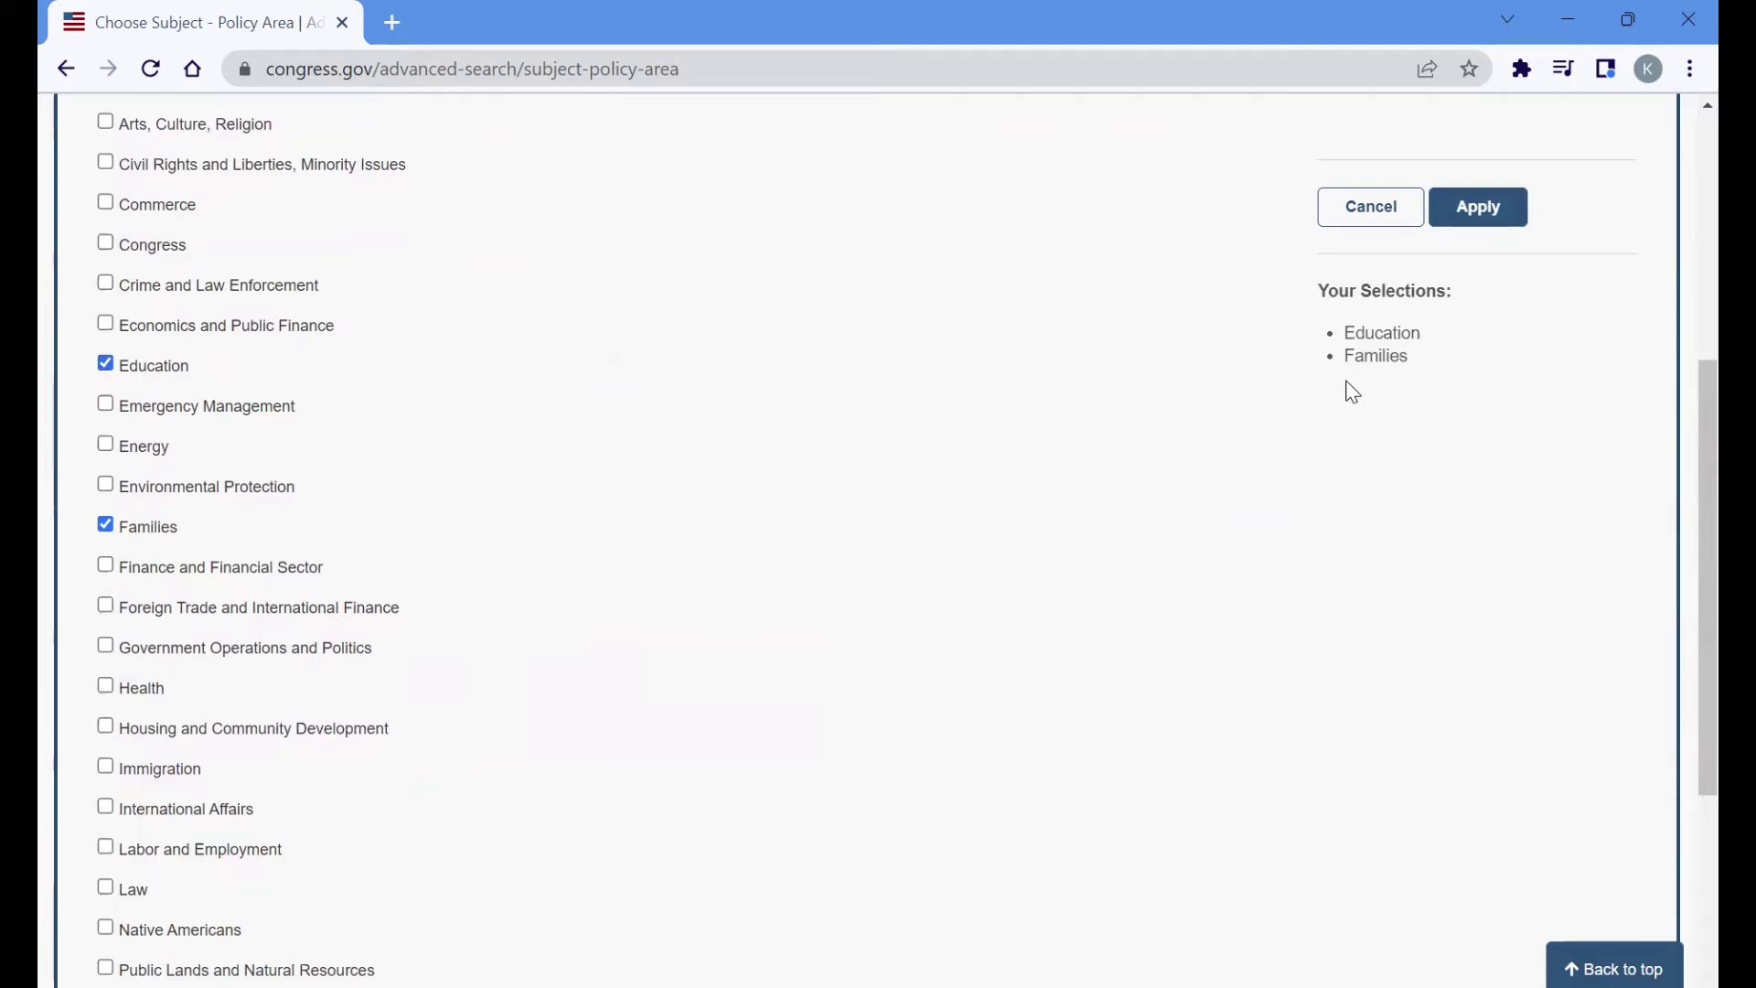
pyautogui.click(1477, 219)
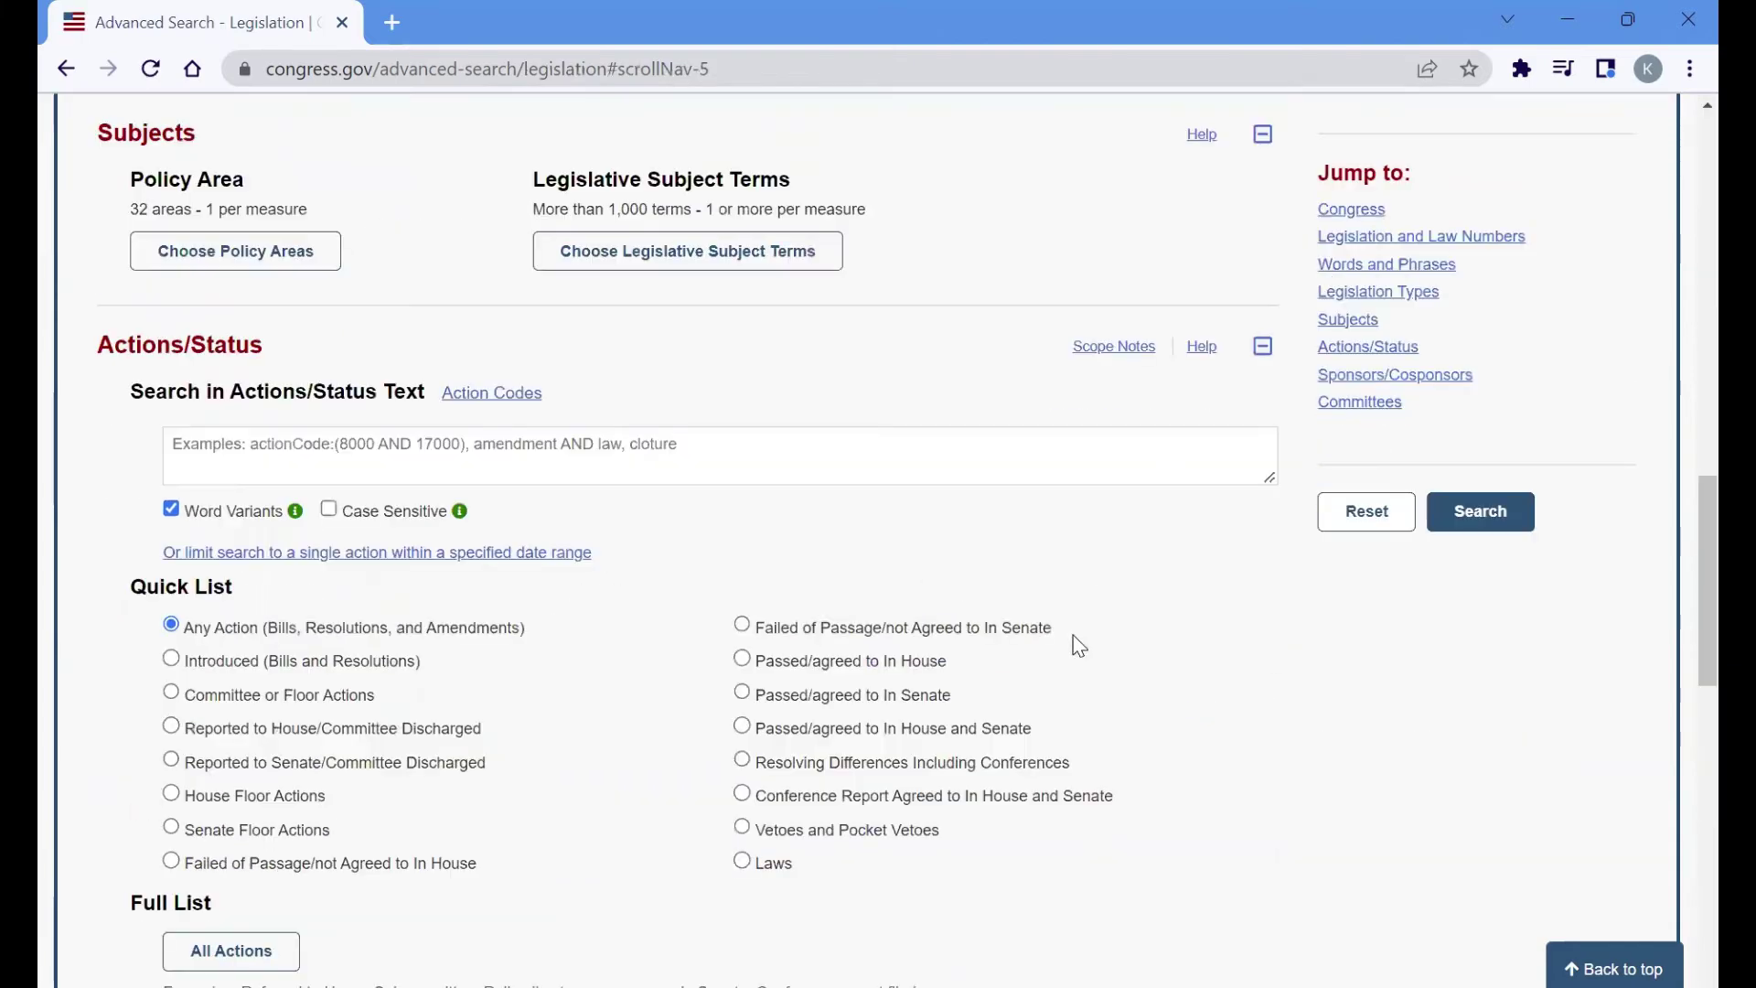
# - Try choosing the legislative subject terms Animal and plant health, Animal protection and human-animal relationships, and Antigua and Barbuda, and cancel the selection
pyautogui.scroll(1, 1079, 644)
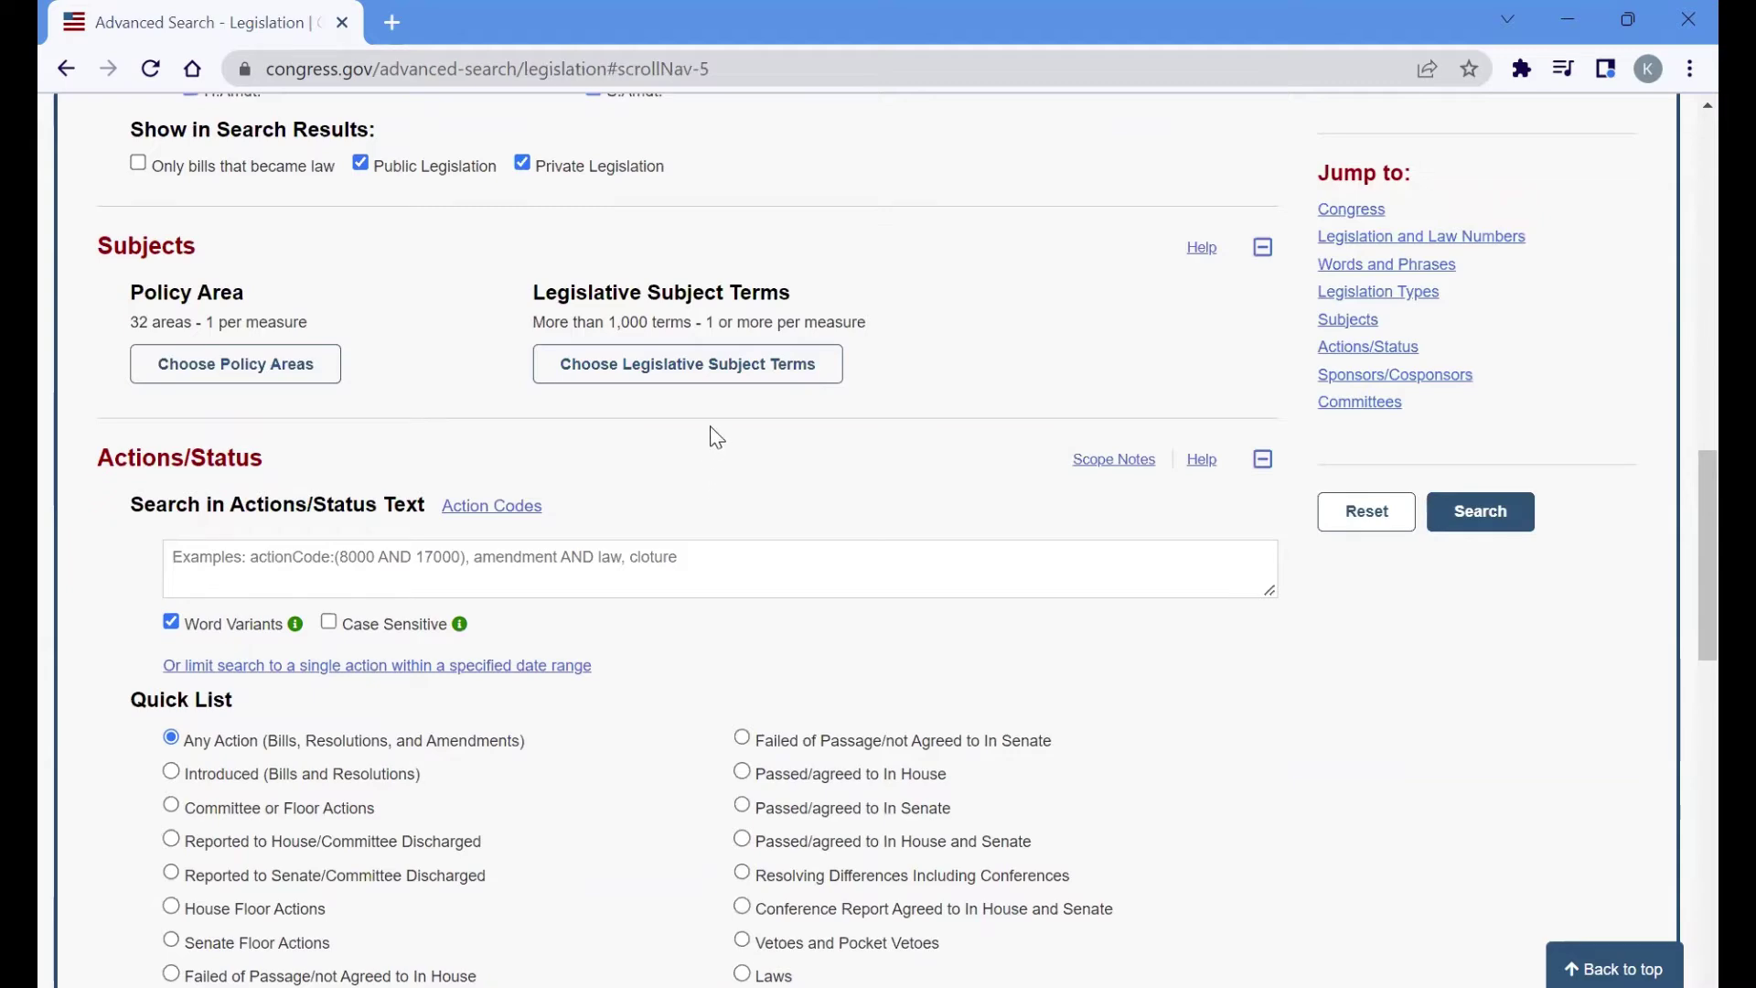
pyautogui.click(726, 371)
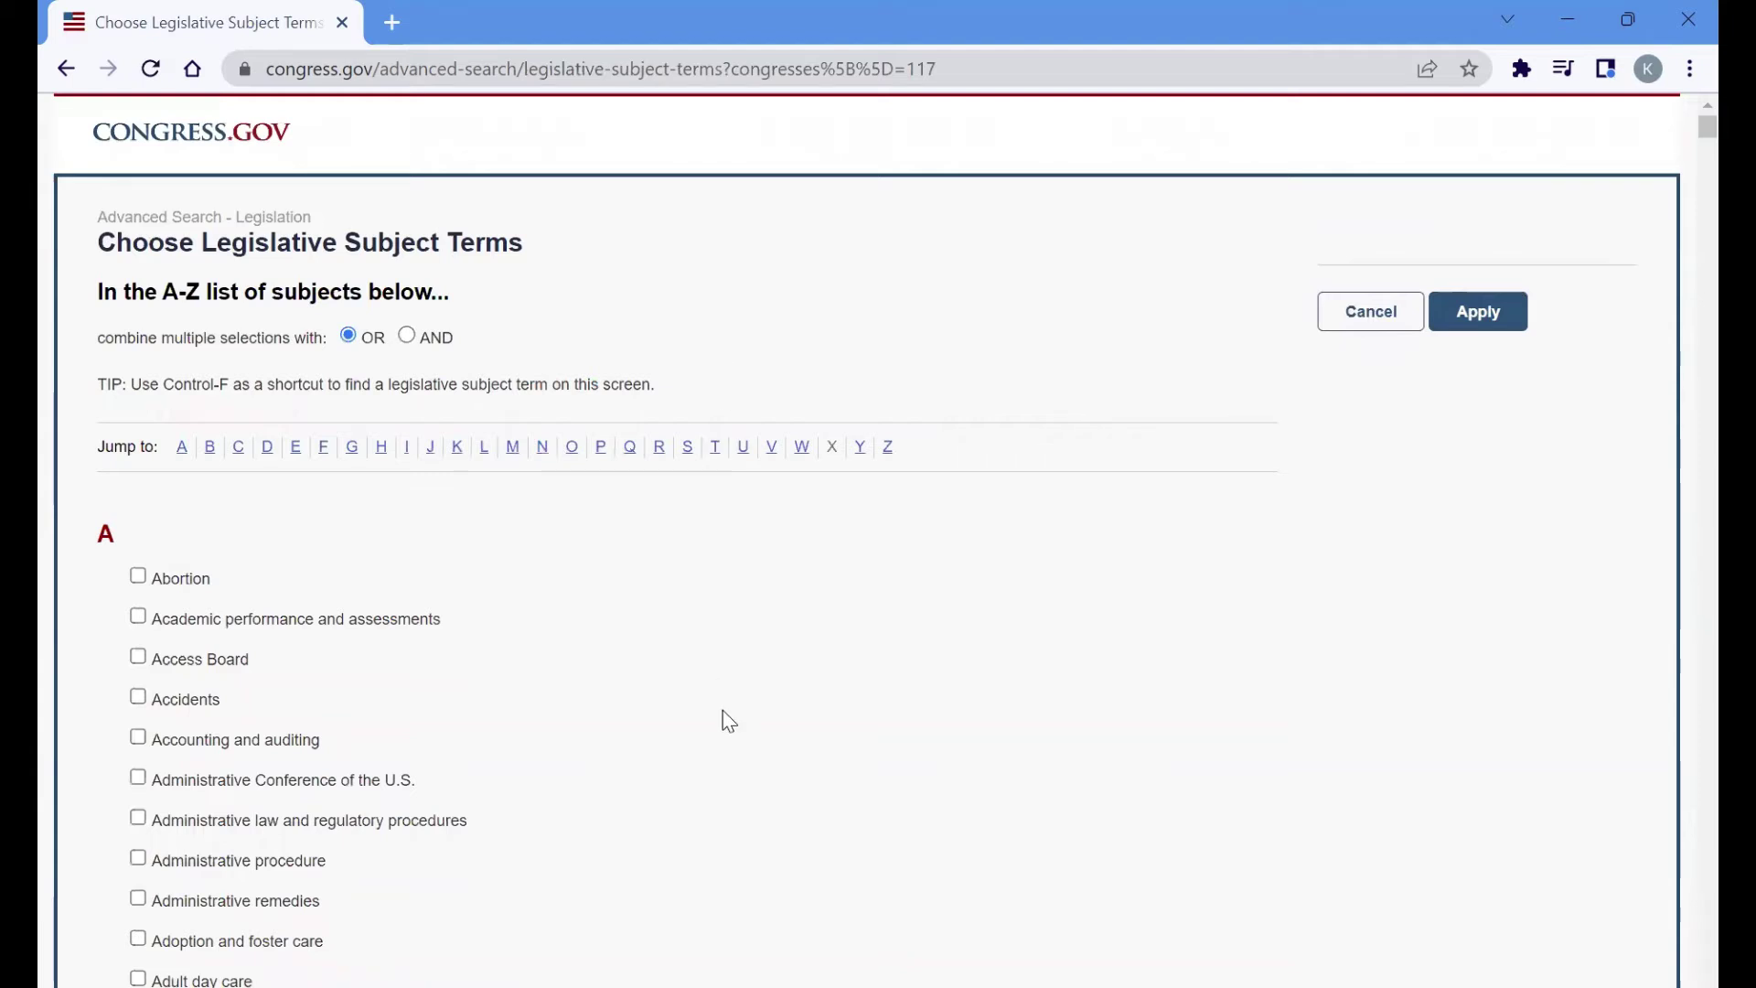
pyautogui.scroll(-1, 722, 710)
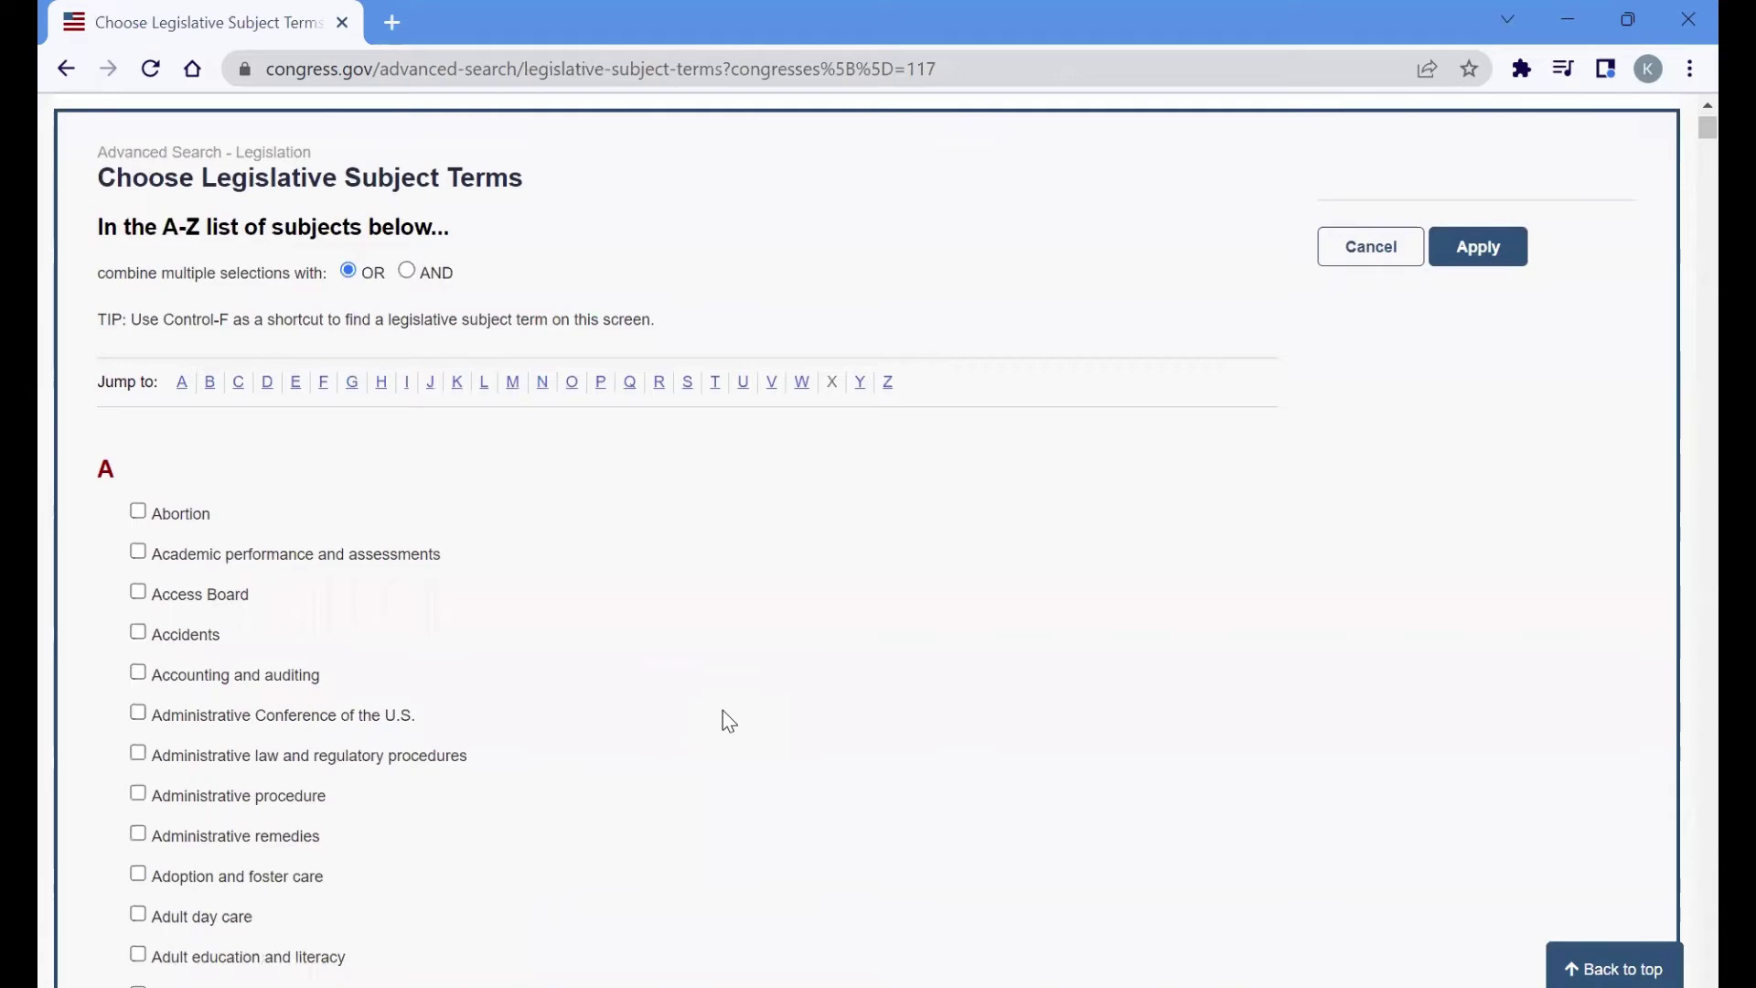
pyautogui.scroll(-14, 725, 713)
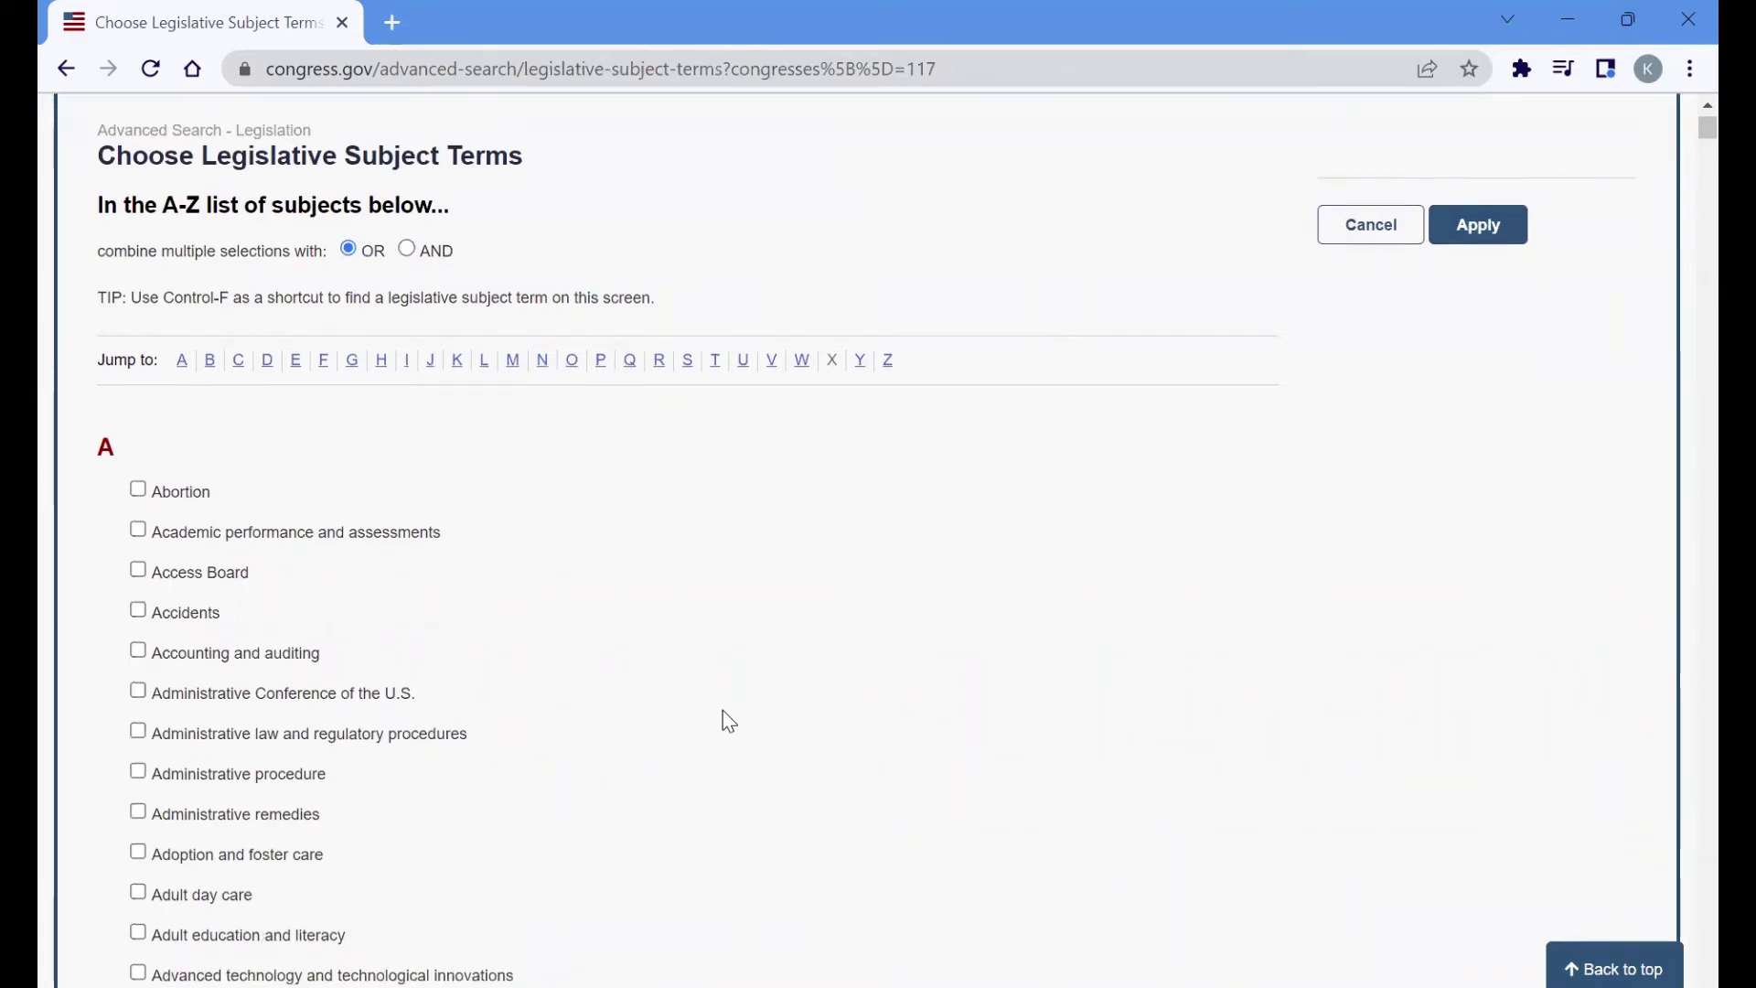
pyautogui.scroll(-5, 722, 711)
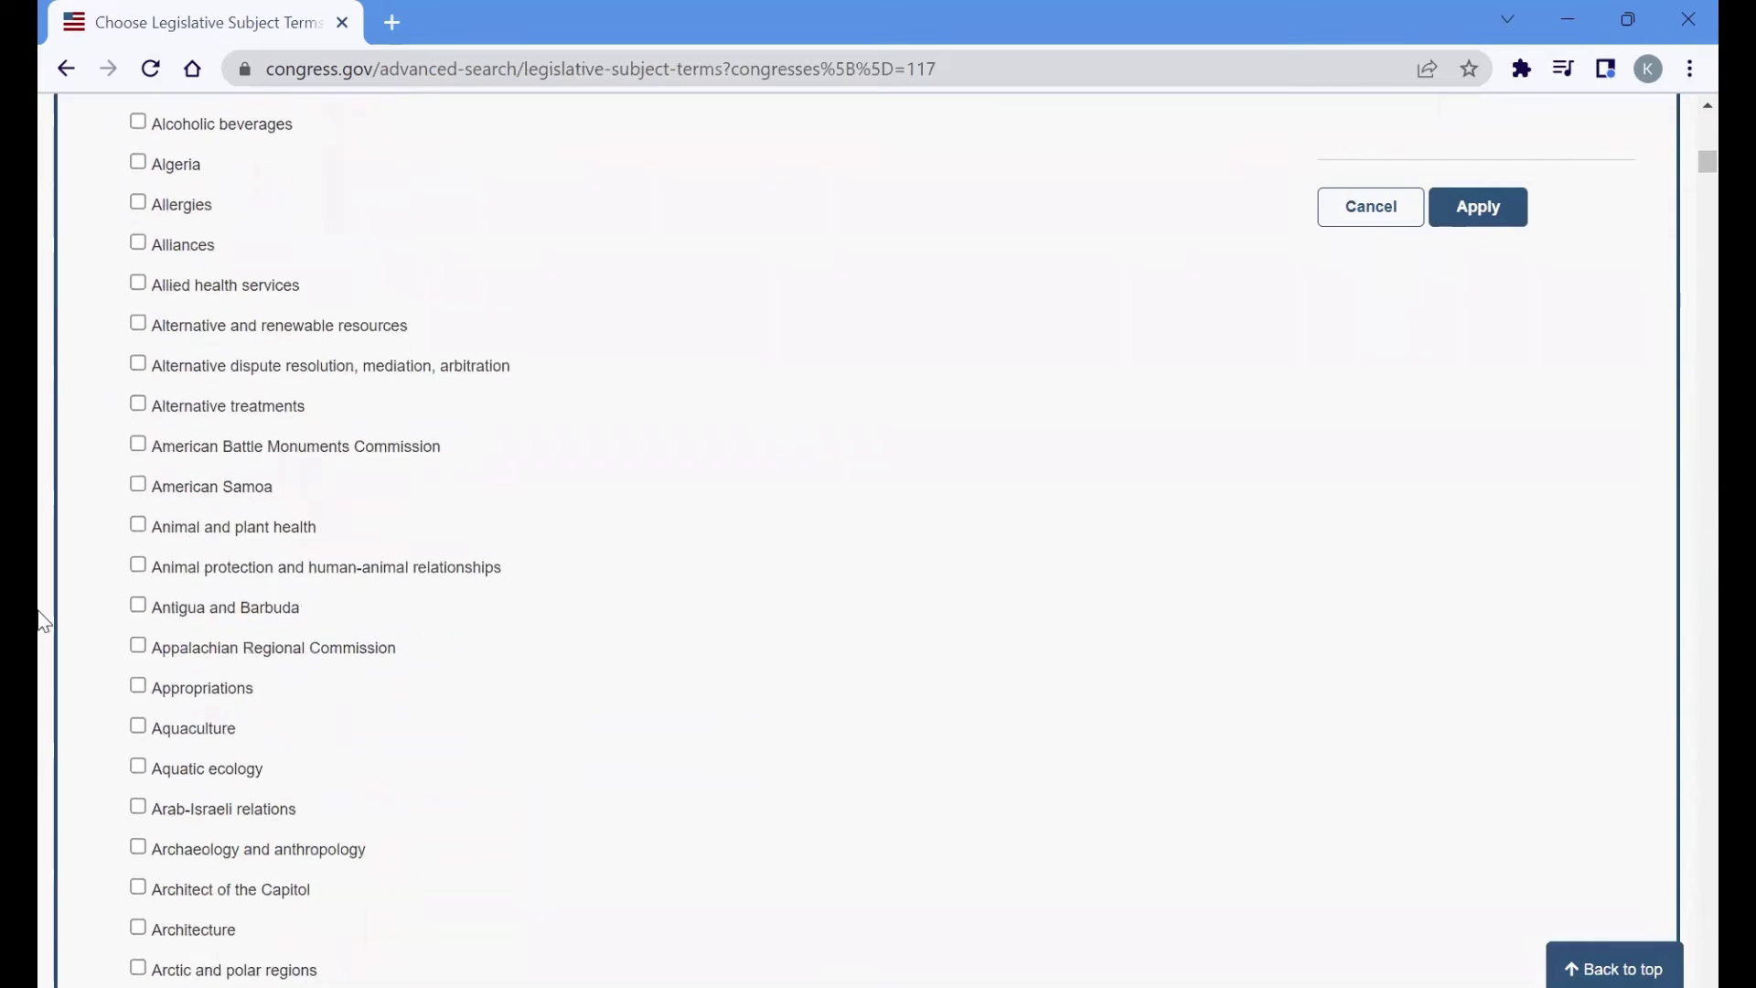
pyautogui.click(138, 529)
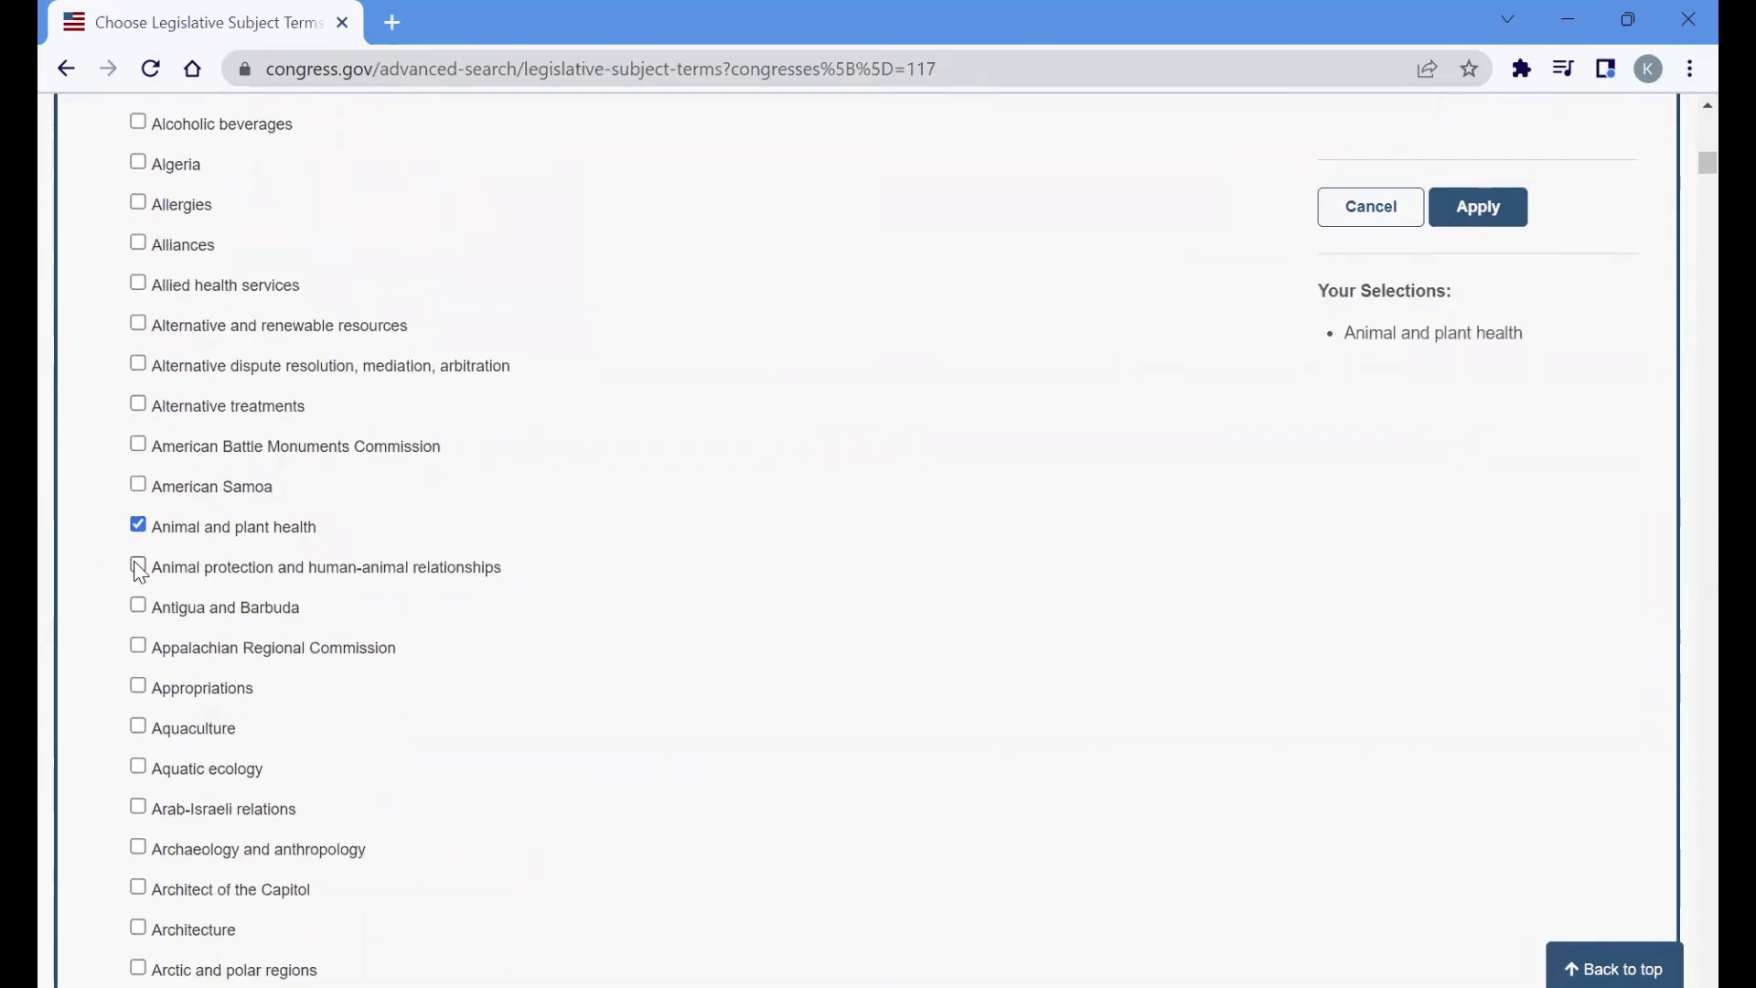
pyautogui.click(139, 569)
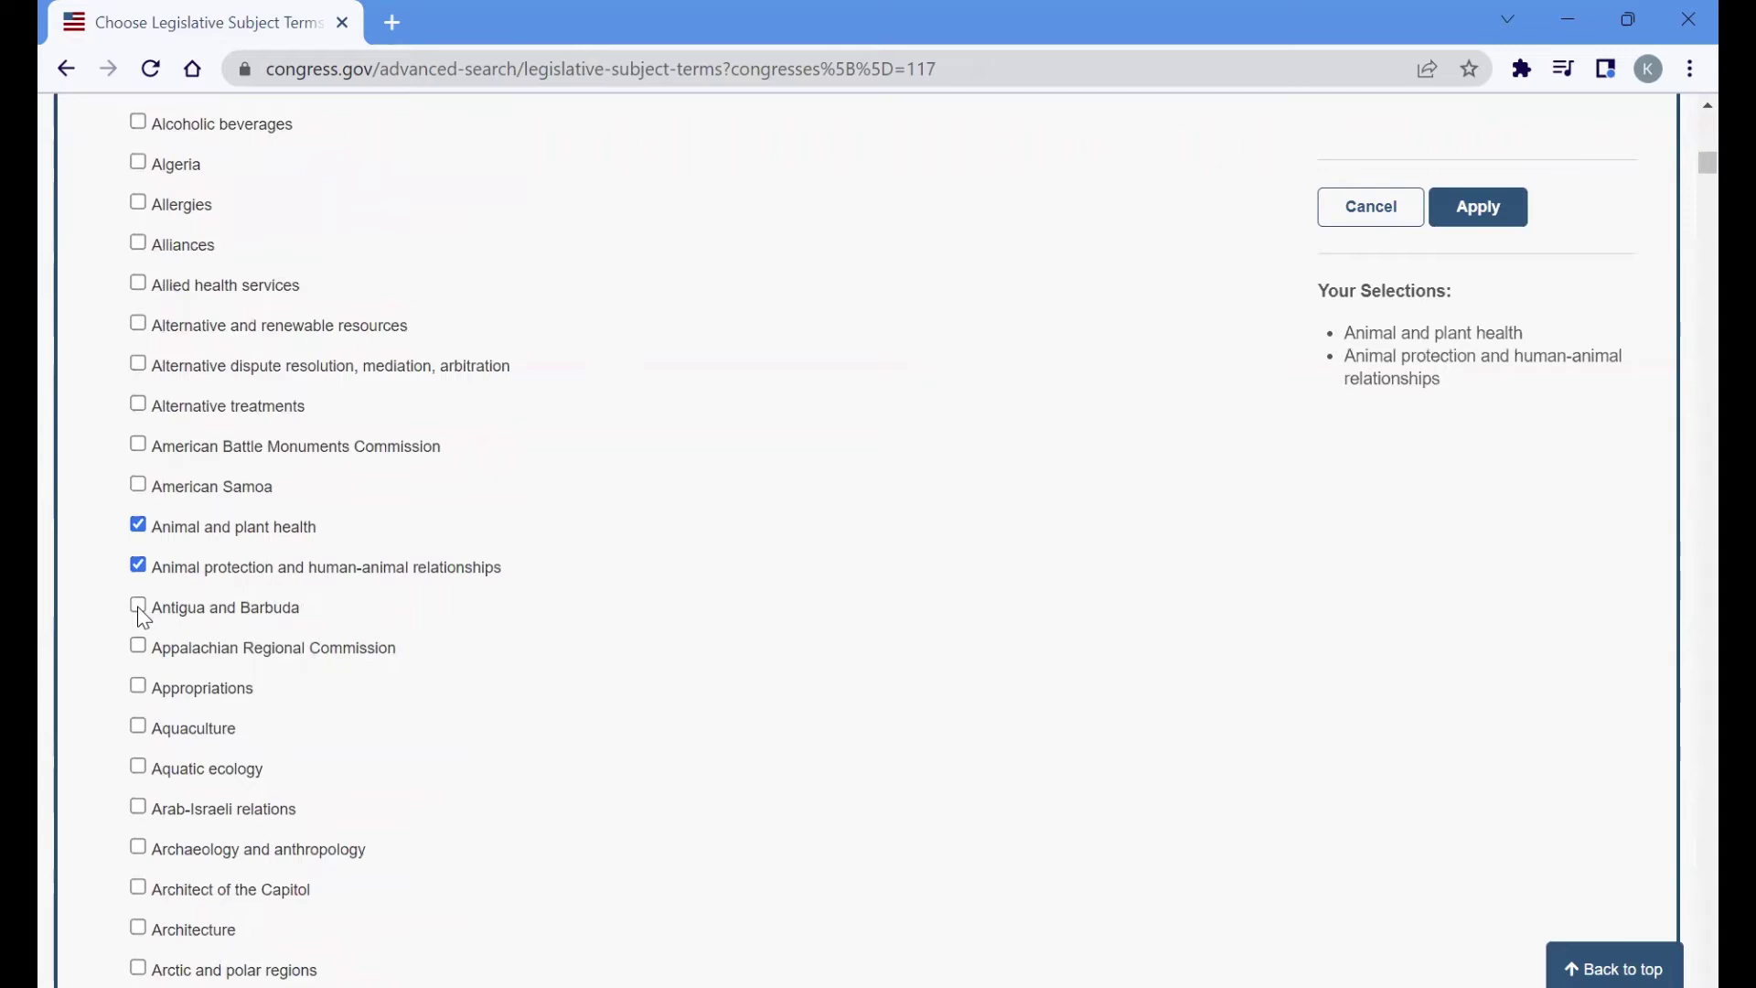
pyautogui.click(139, 608)
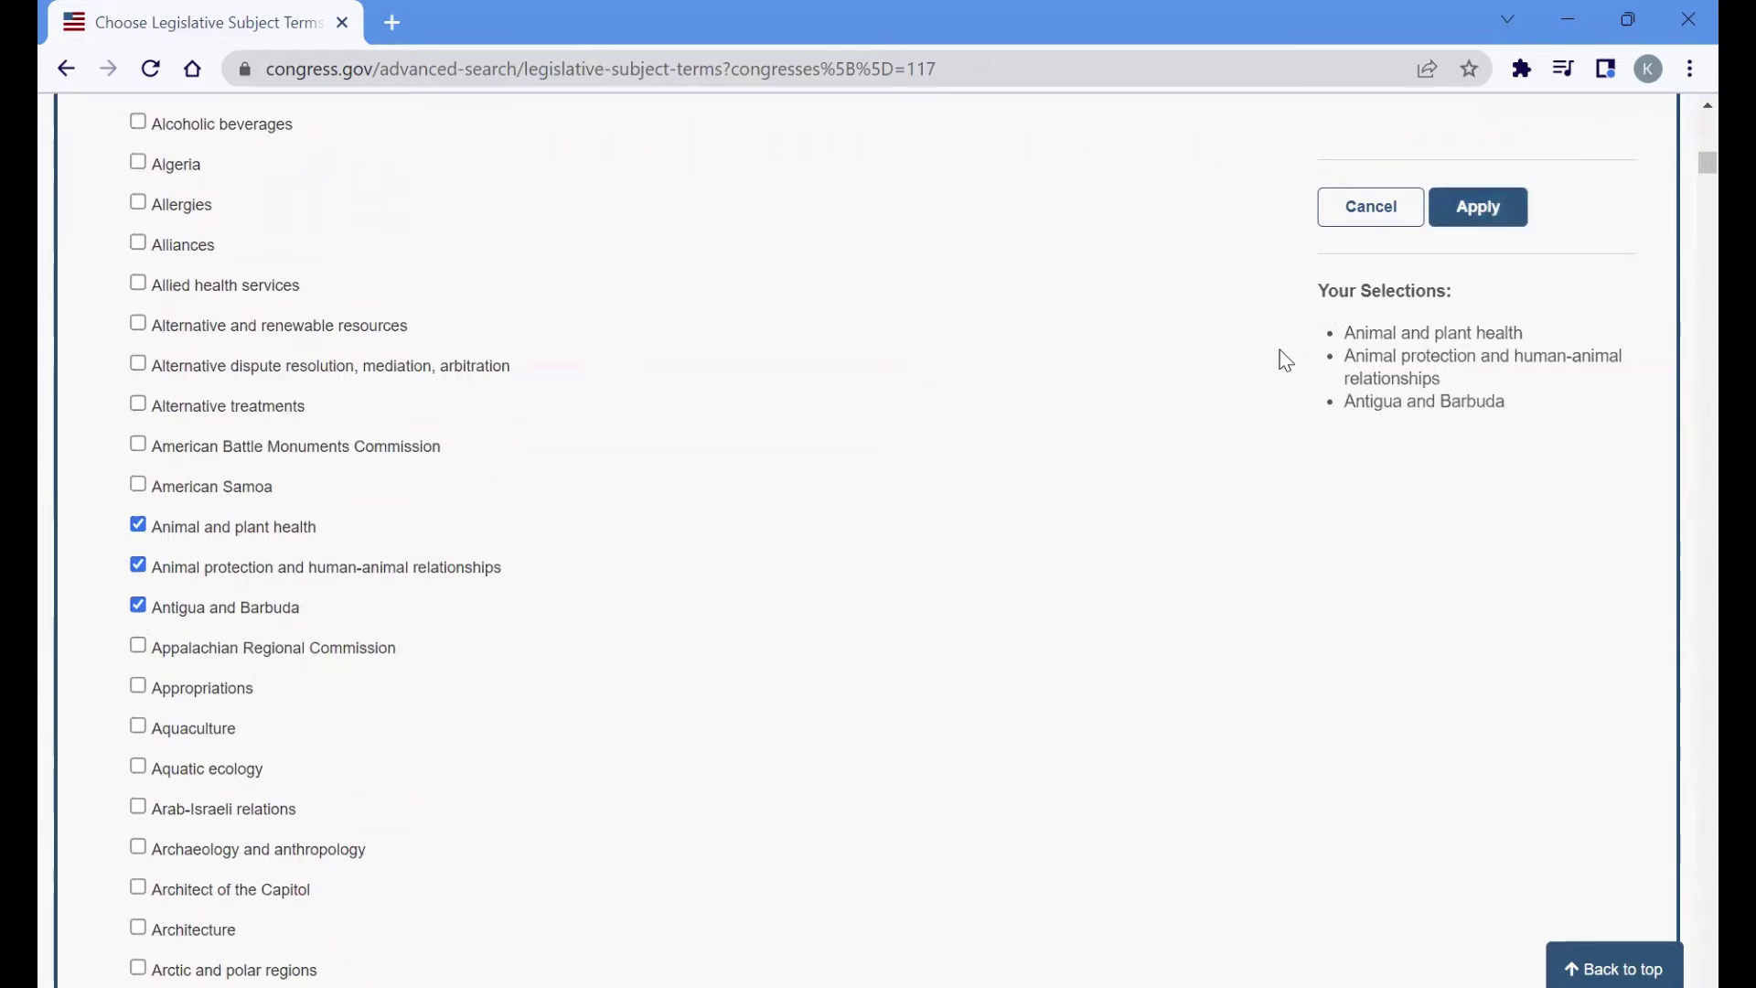
pyautogui.click(1361, 218)
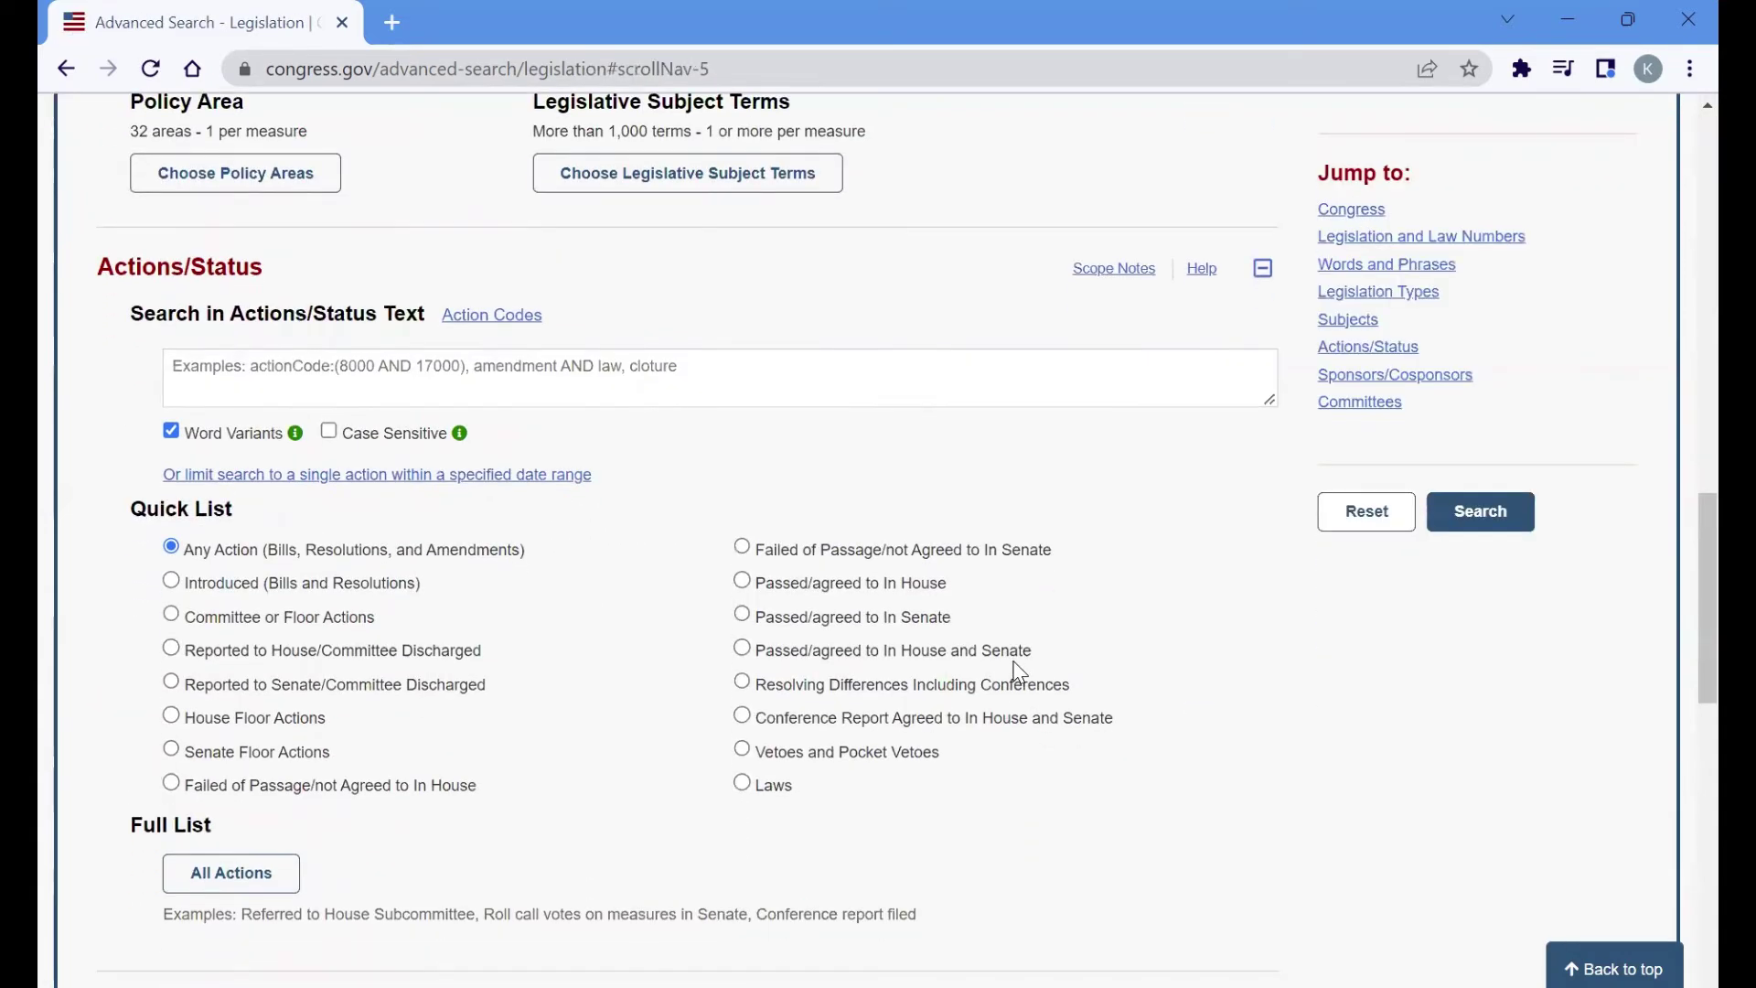
# - Examine the Actions/Status text search, the quick list of actions and the full list option
pyautogui.scroll(-2, 1018, 672)
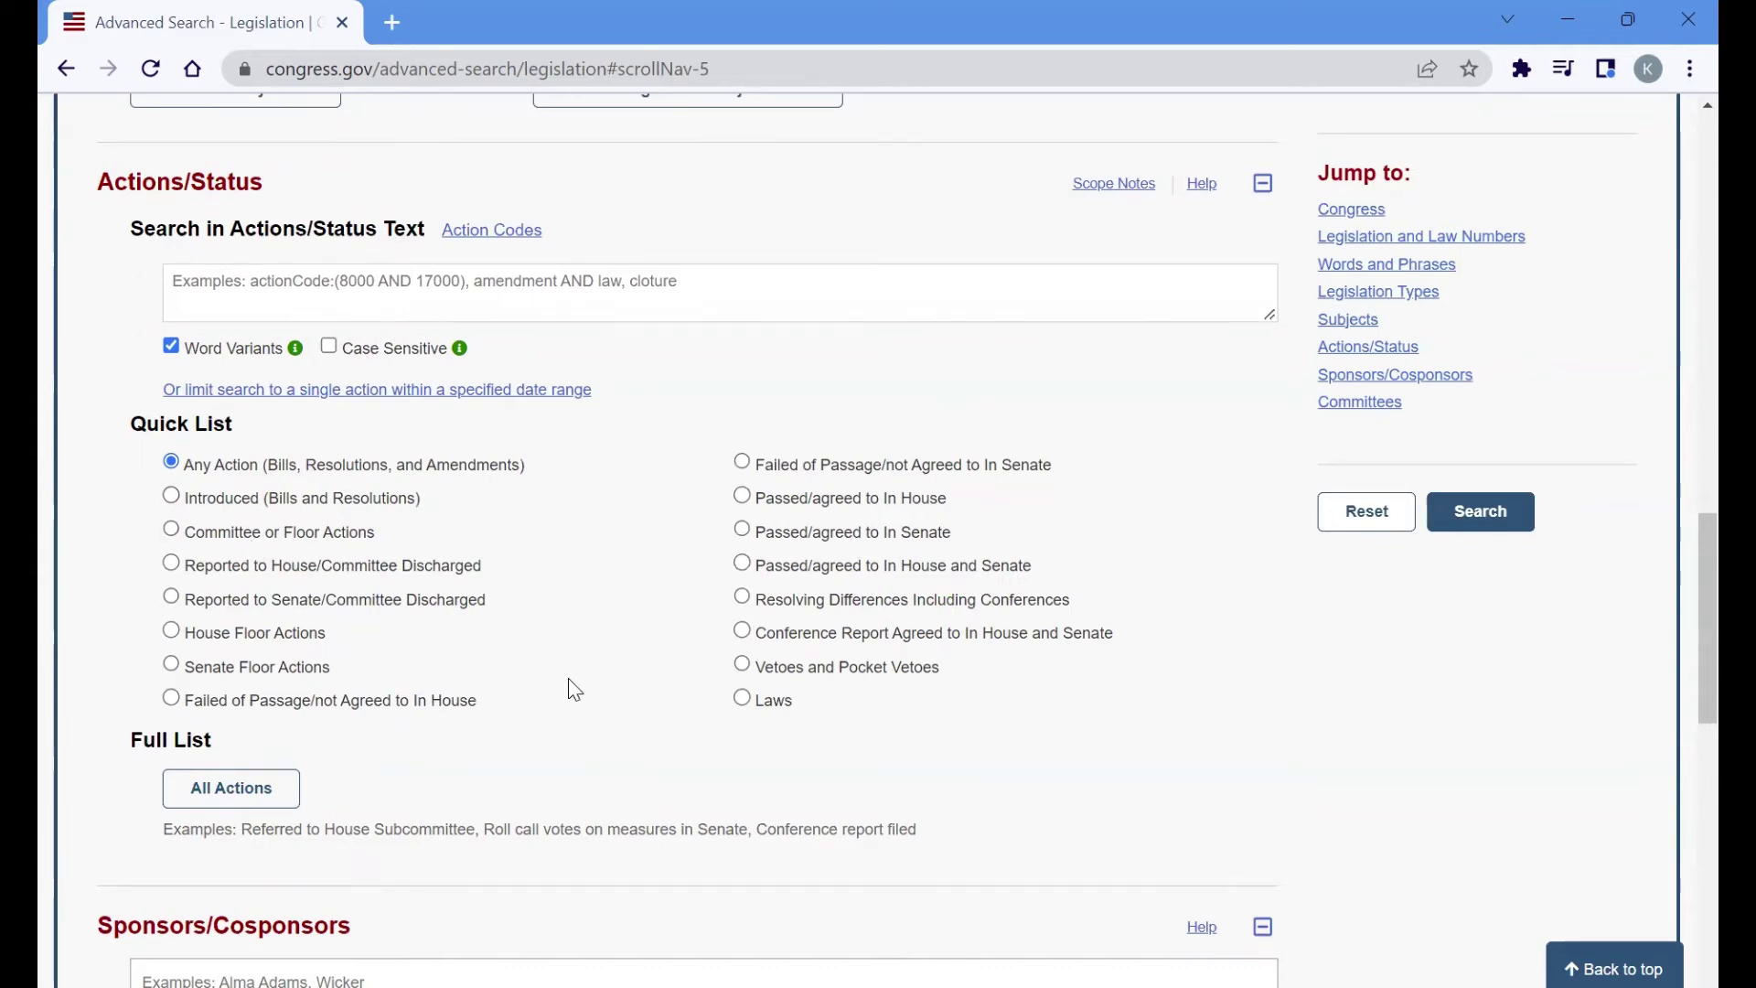
pyautogui.scroll(-1, 573, 690)
pyautogui.scroll(1, 573, 689)
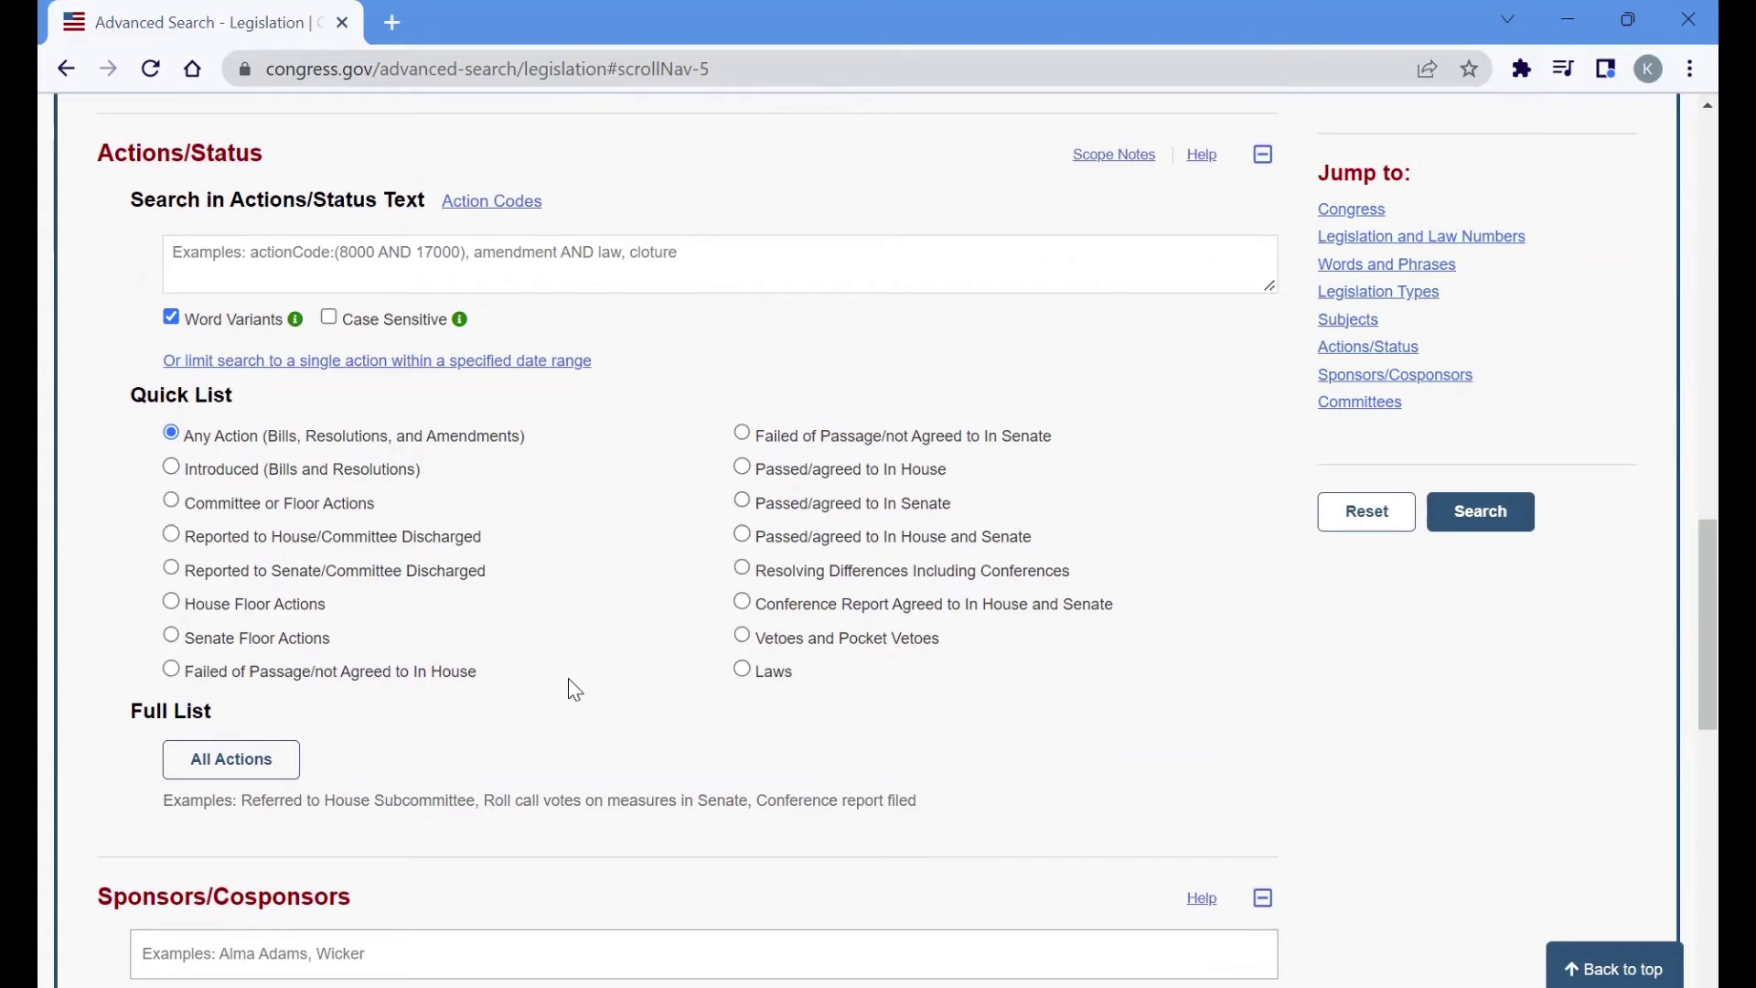
# - Try choosing the actions Introduced in Senate and Referred to Senate subcommittee from the full list of actions, and cancel the selection
pyautogui.scroll(-3, 573, 689)
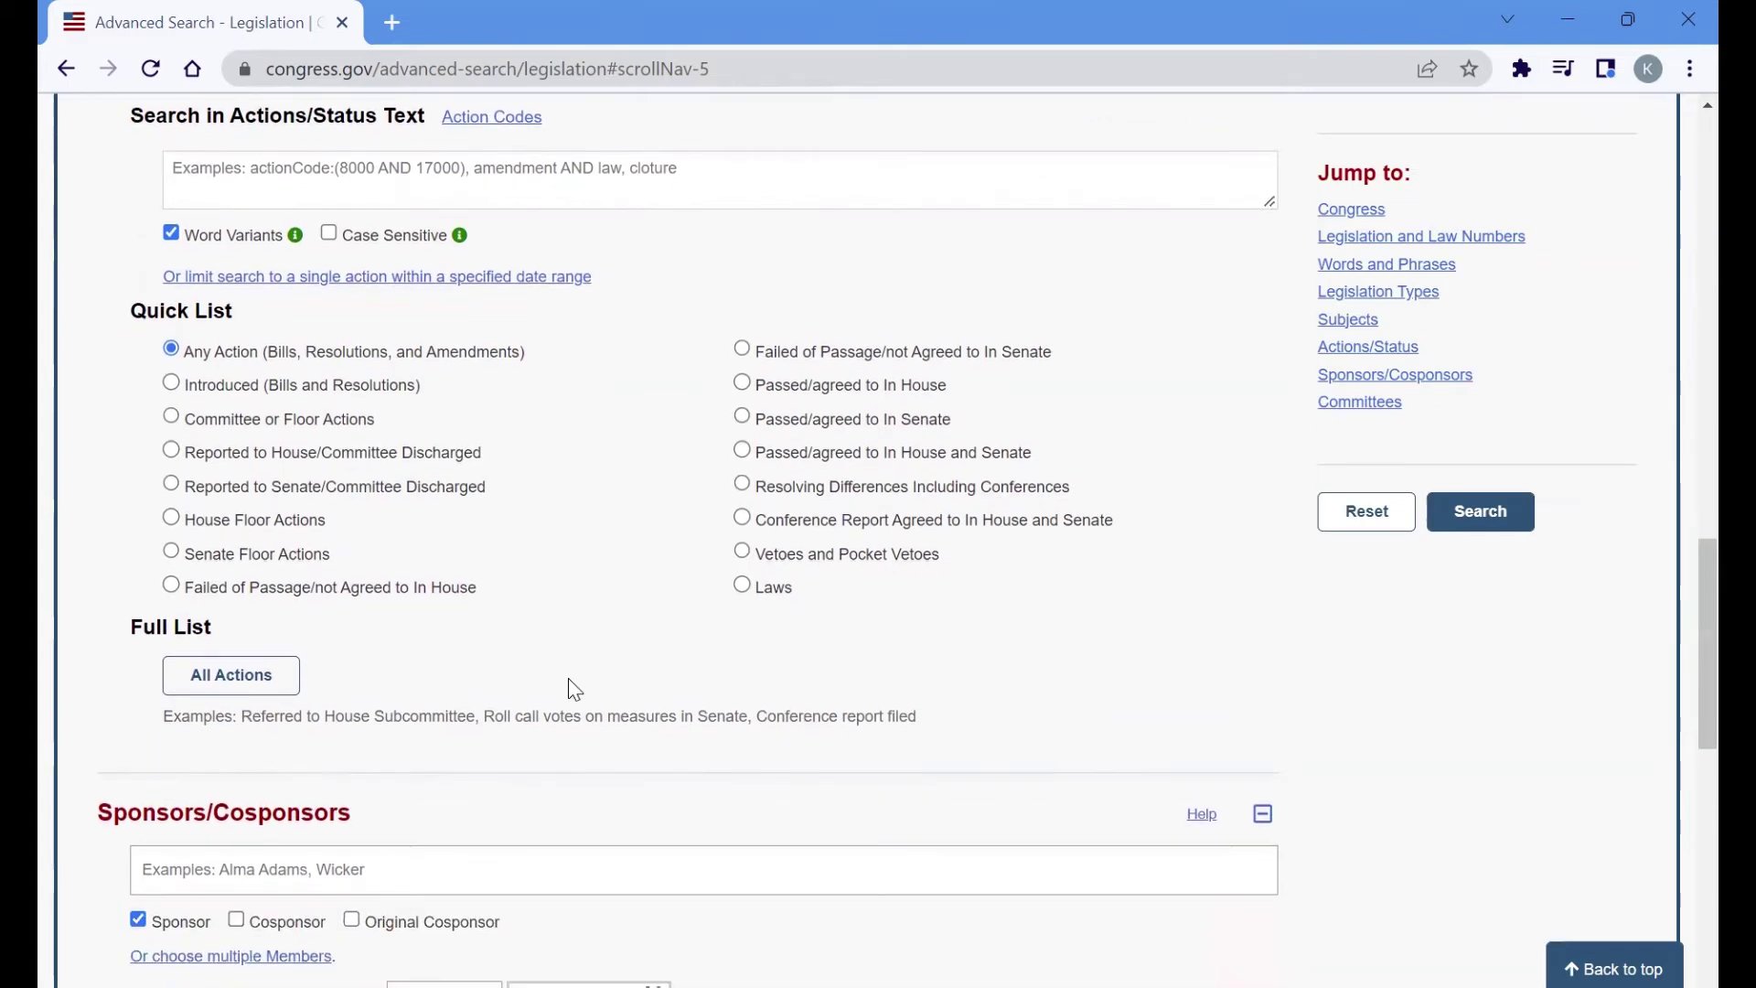
pyautogui.click(246, 530)
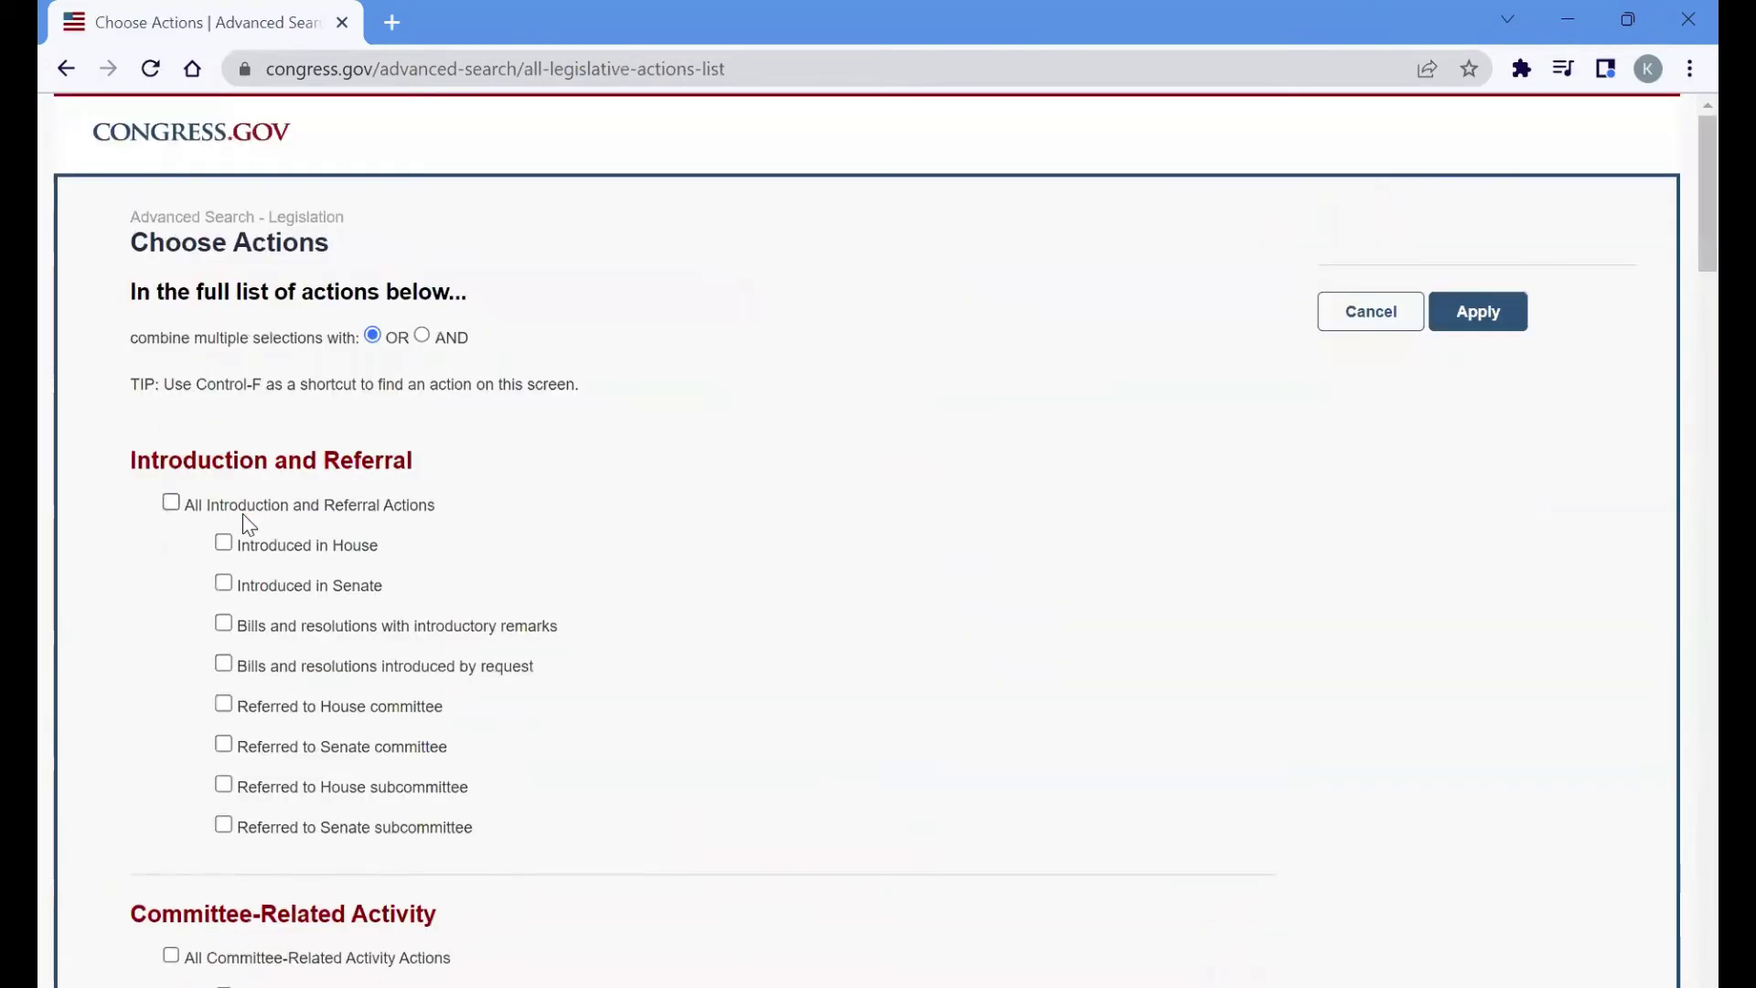
pyautogui.scroll(-1, 629, 572)
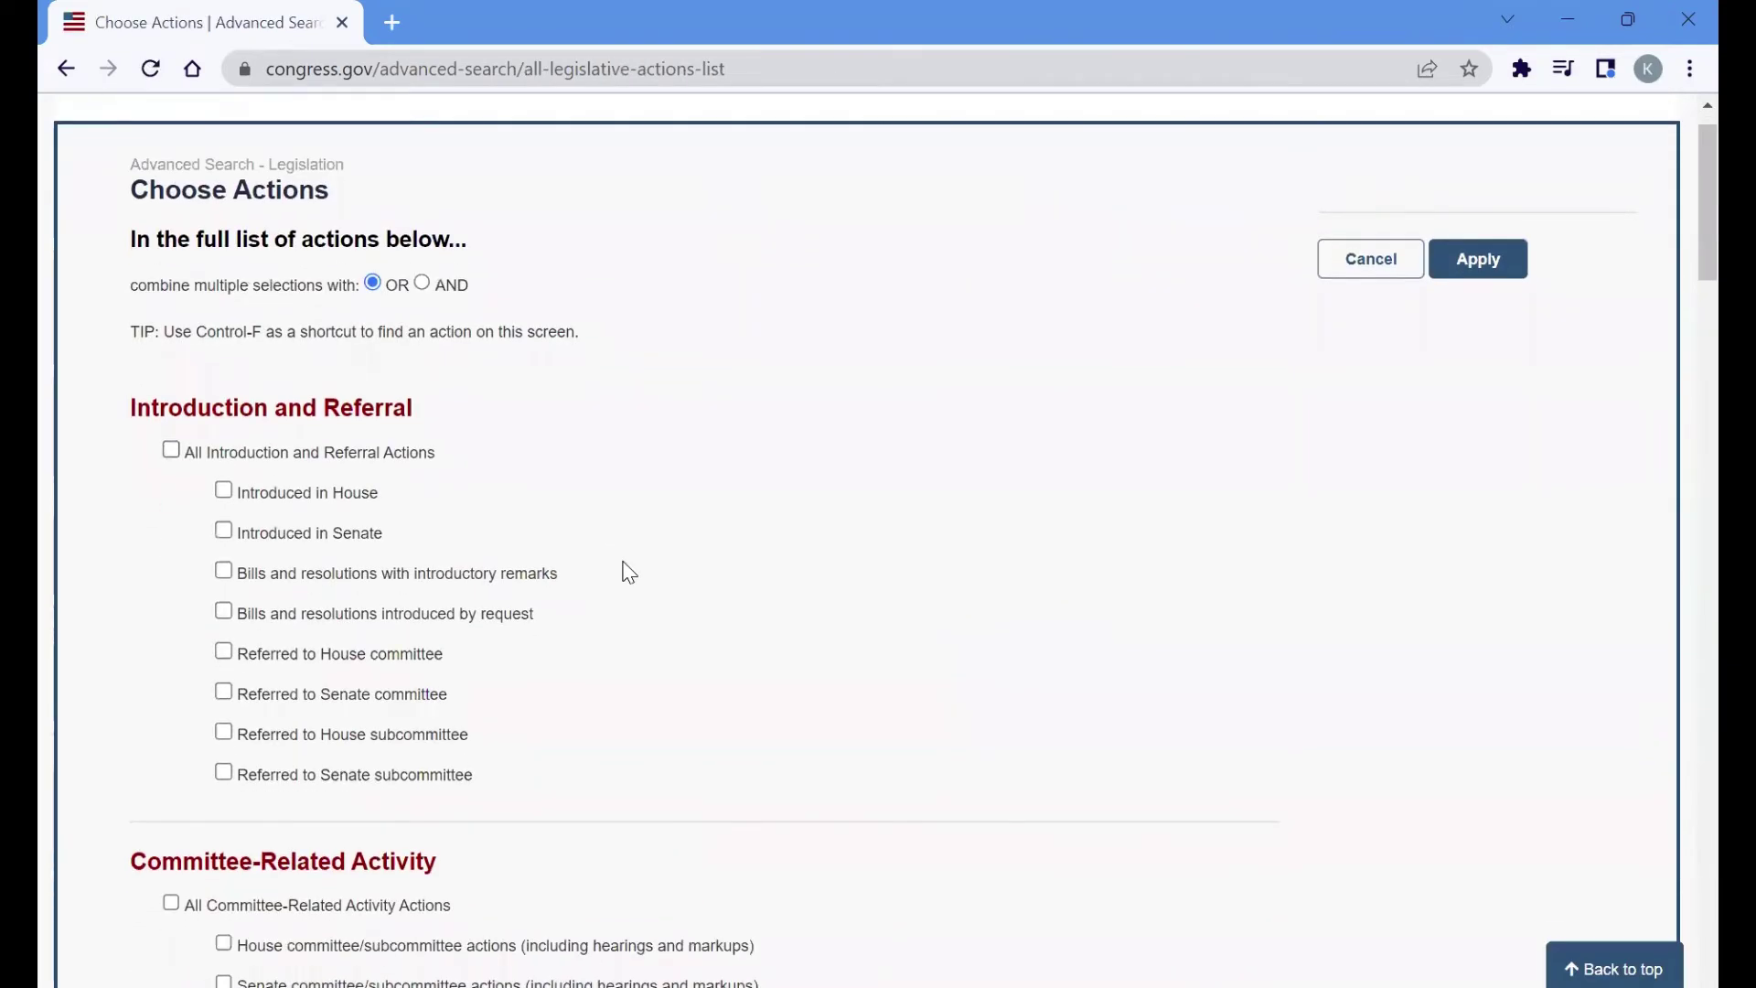
pyautogui.scroll(-2, 629, 573)
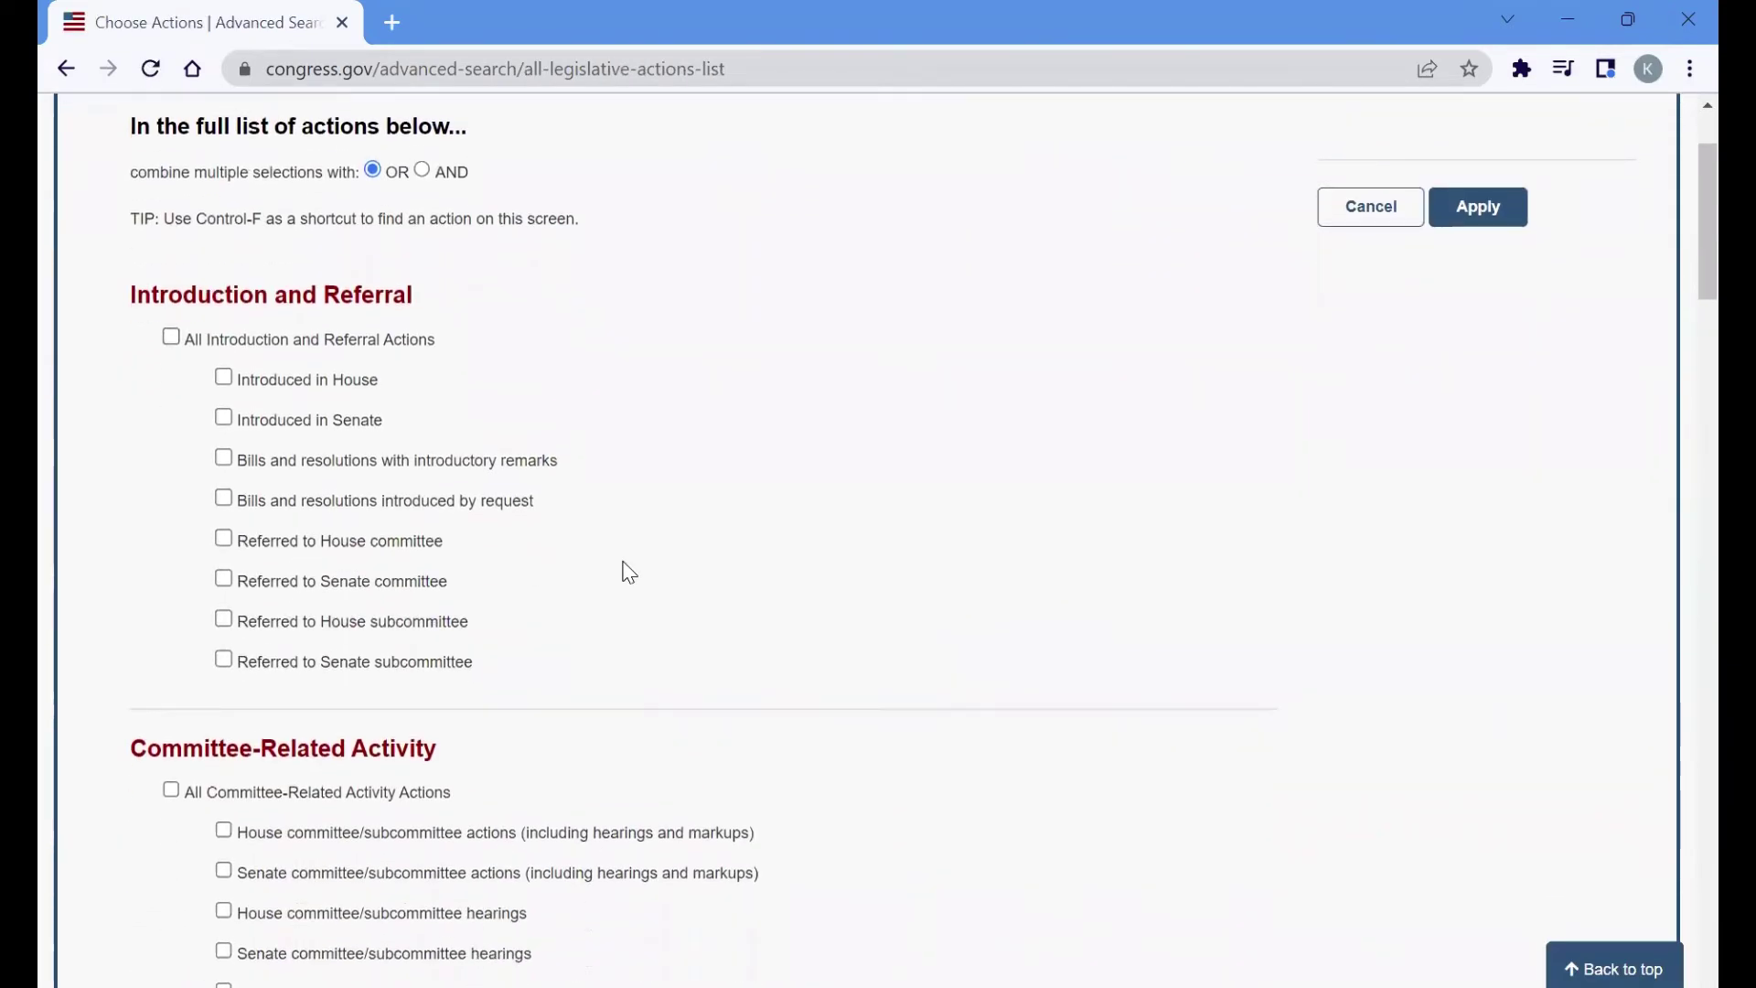
pyautogui.click(224, 420)
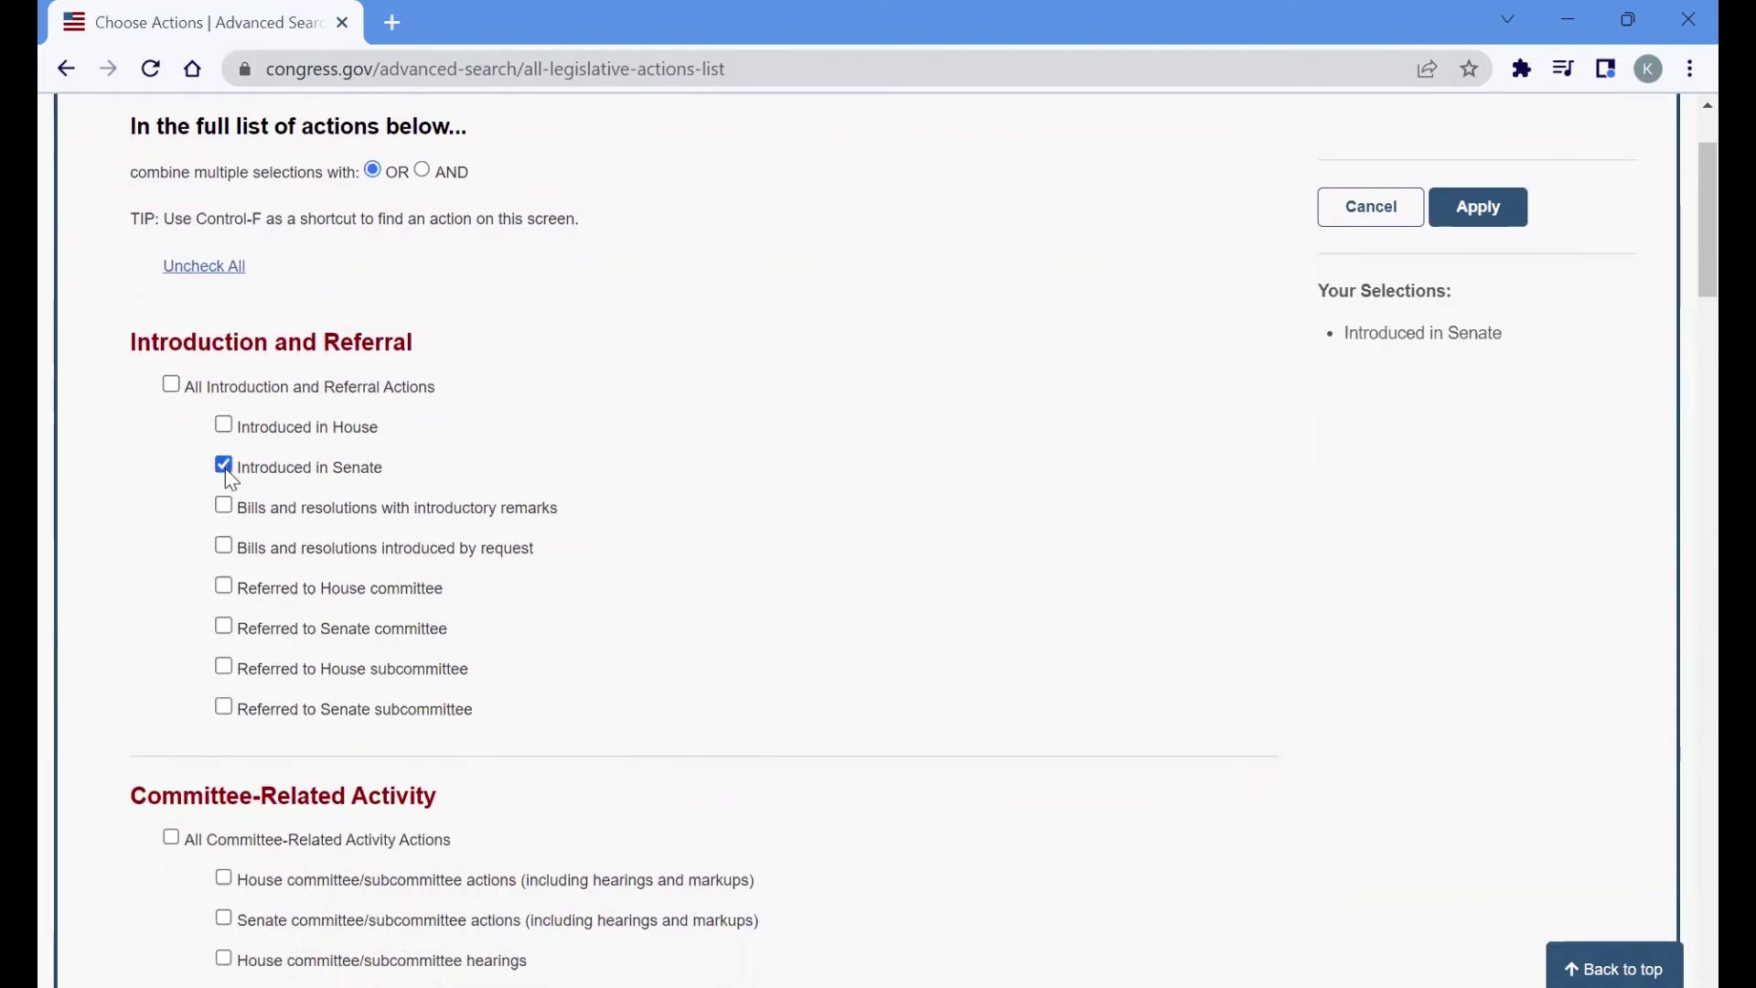
pyautogui.click(224, 464)
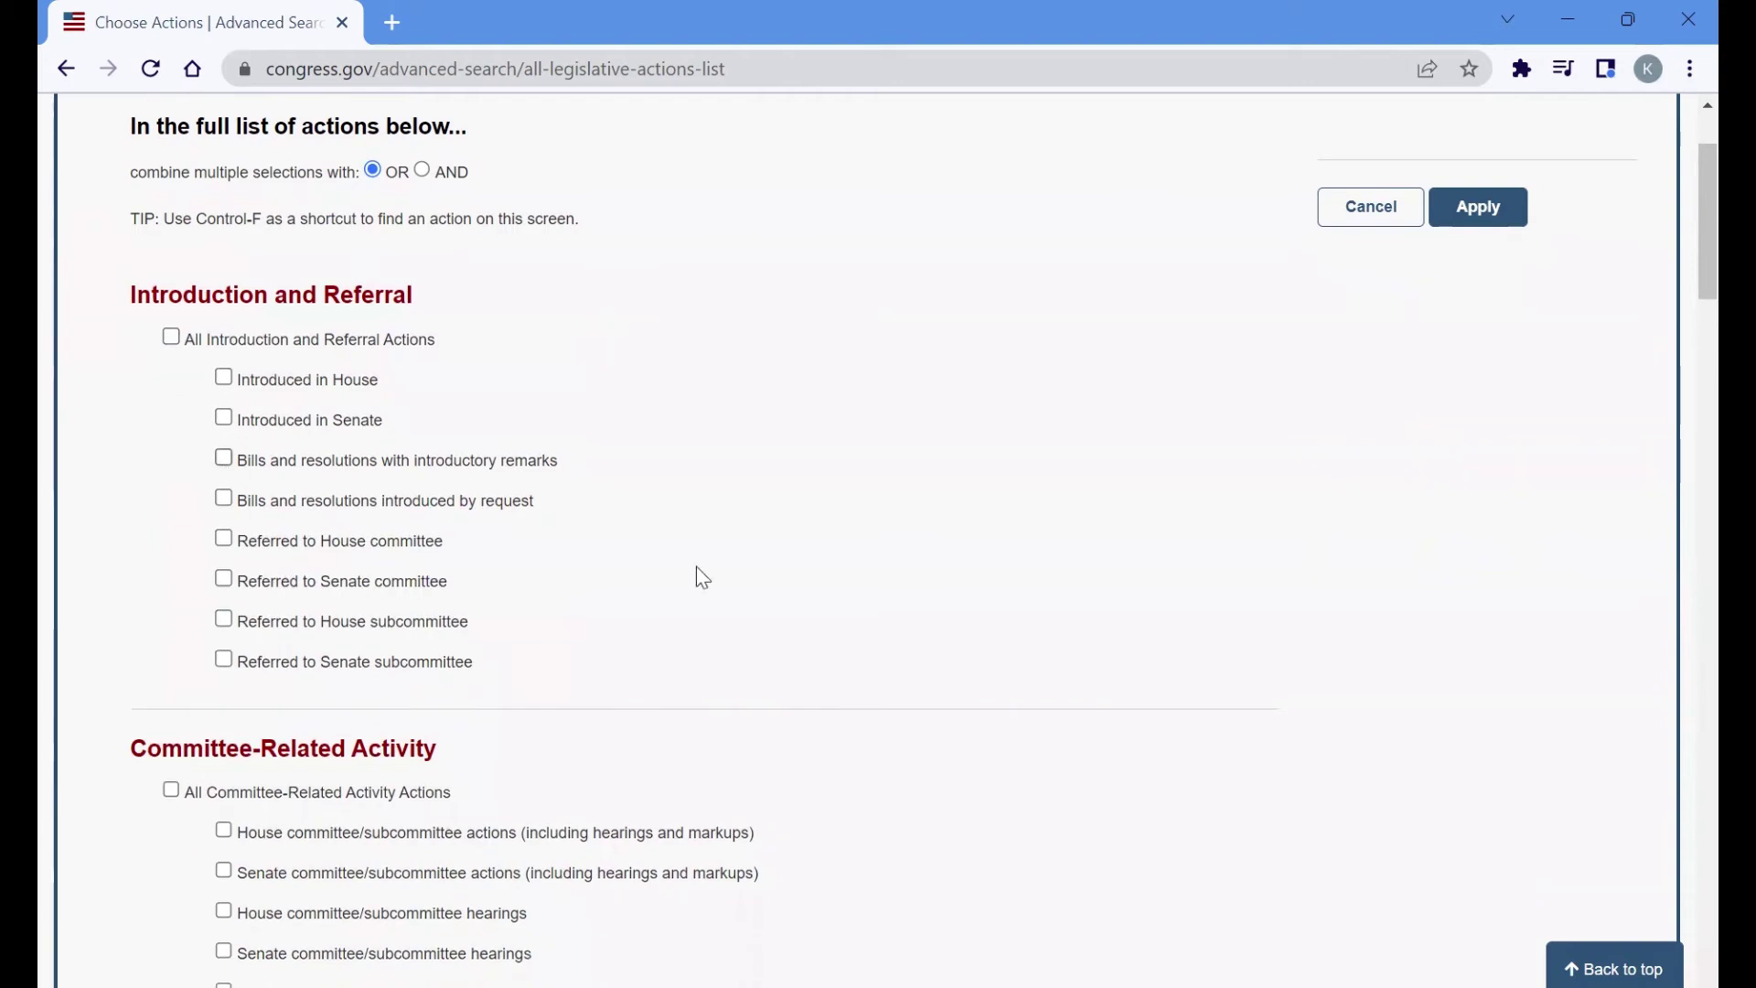
pyautogui.click(223, 419)
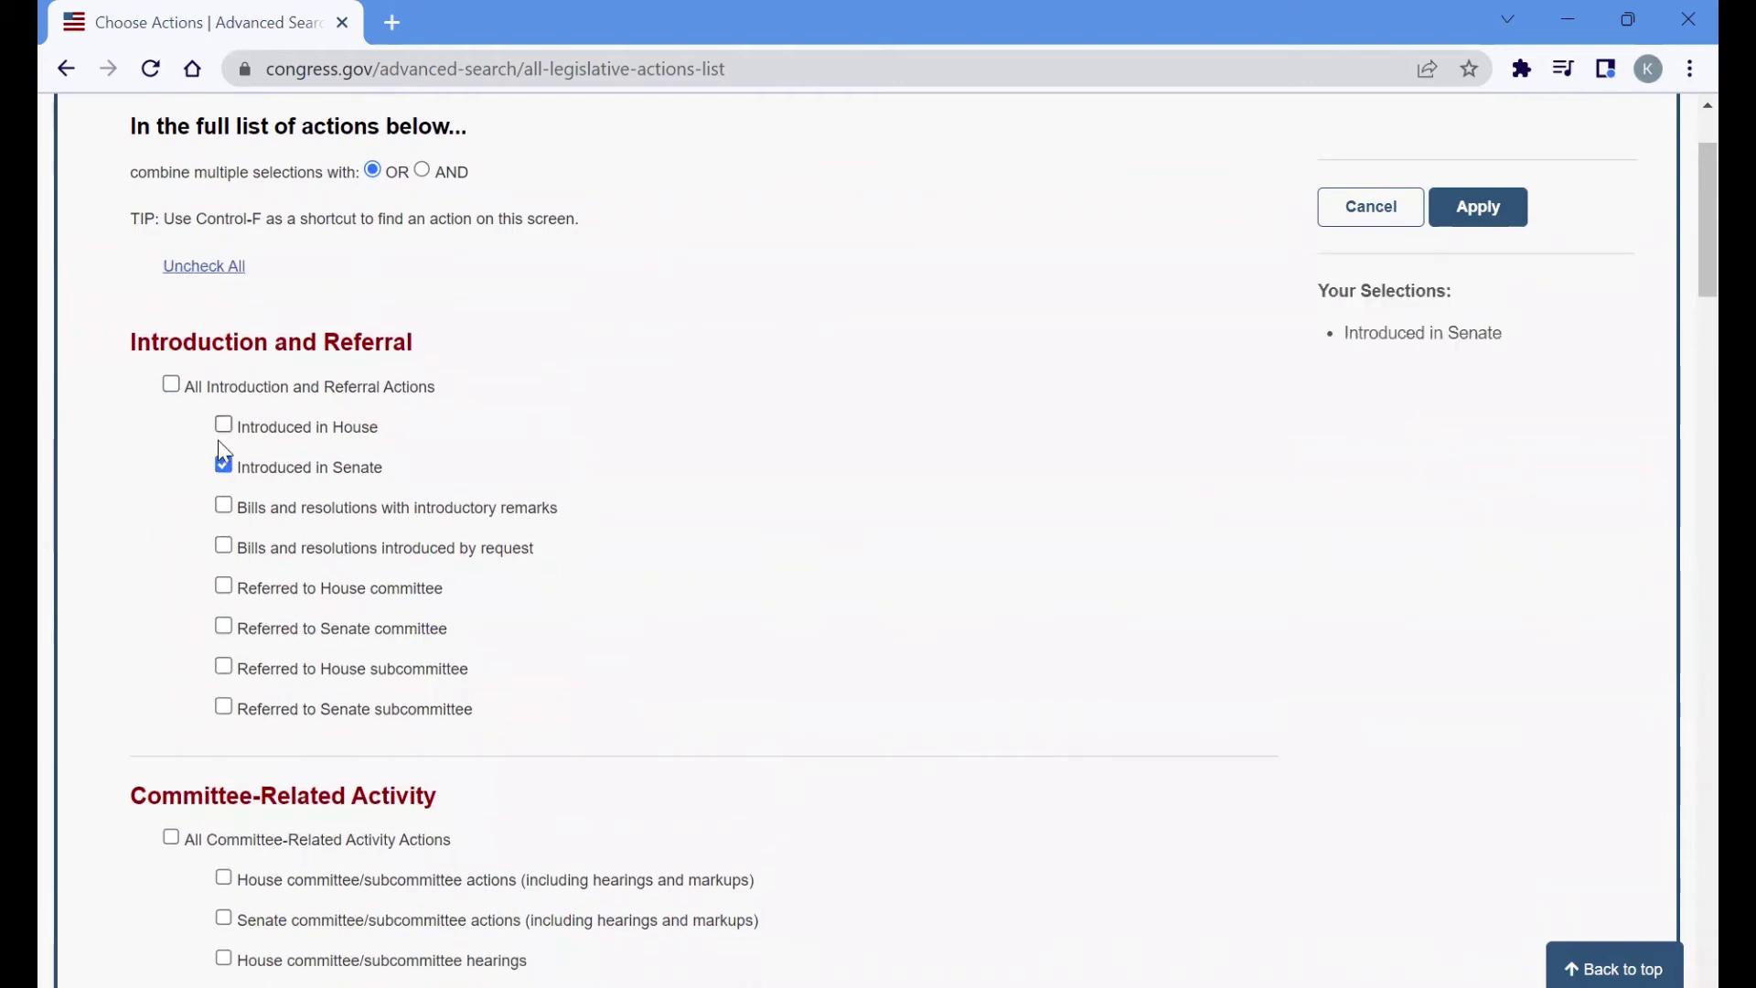
pyautogui.click(224, 706)
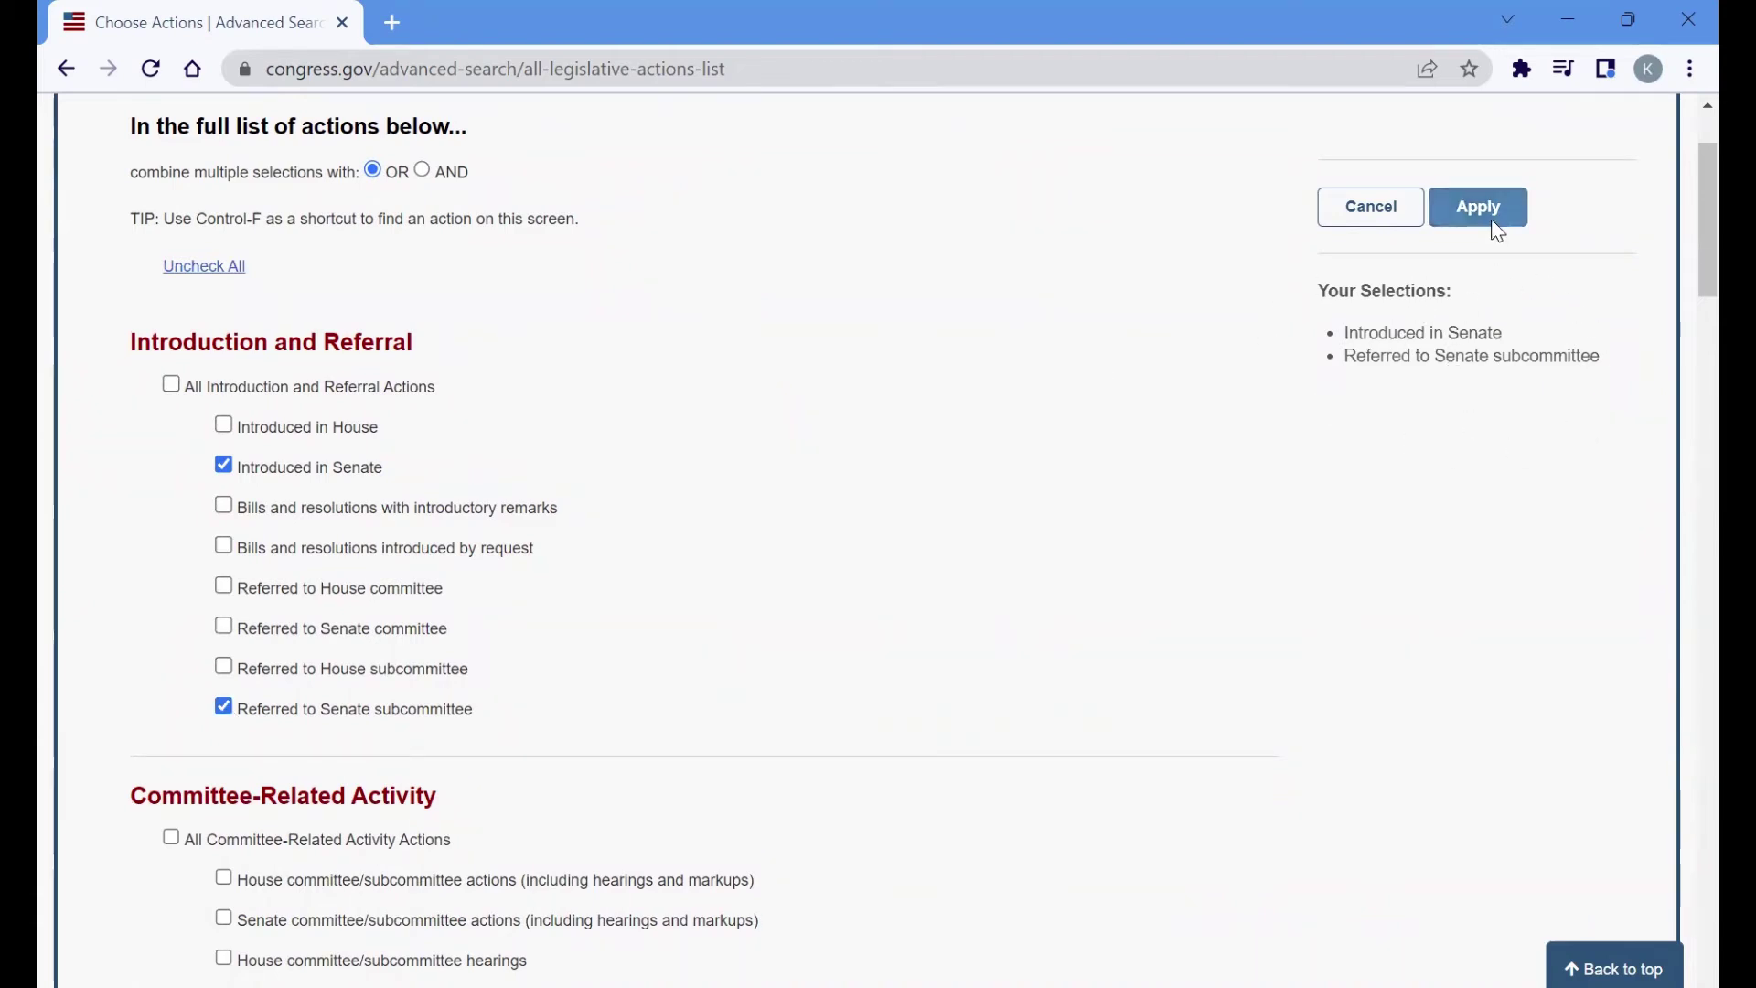
pyautogui.click(1372, 216)
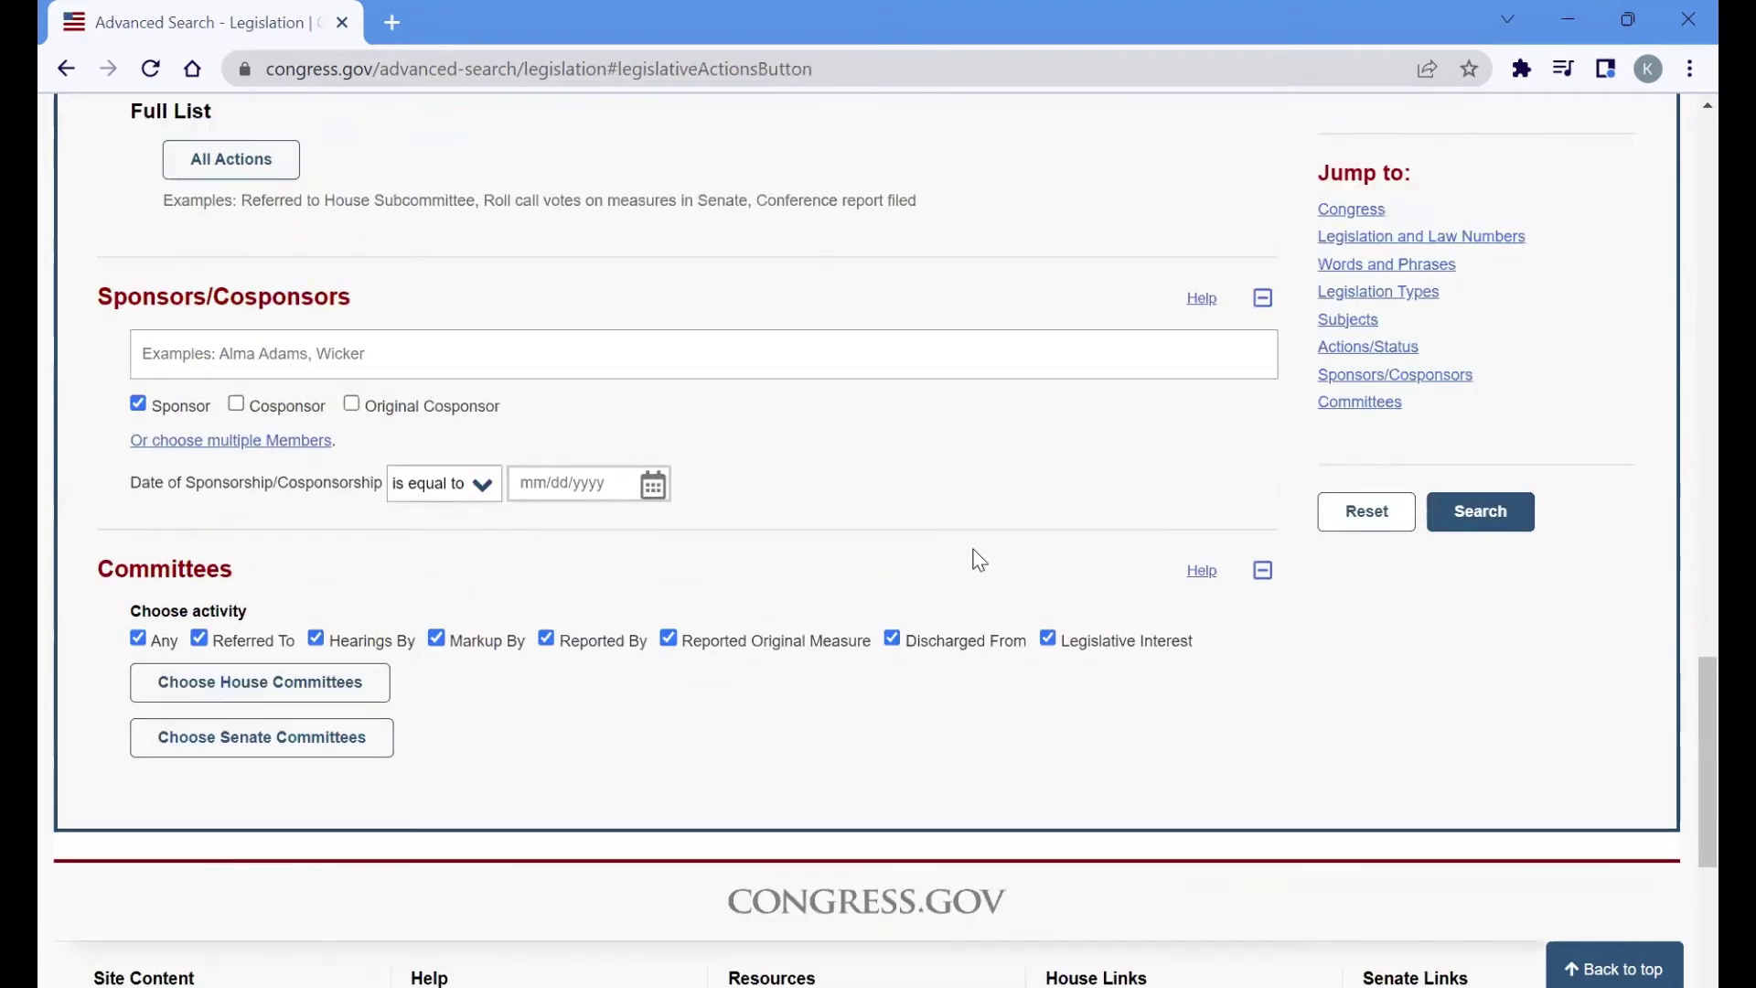
# - Set the sponsor to Hakeem Jeffries in the Sponsors/Cosponsors section and run the search
pyautogui.scroll(5, 979, 560)
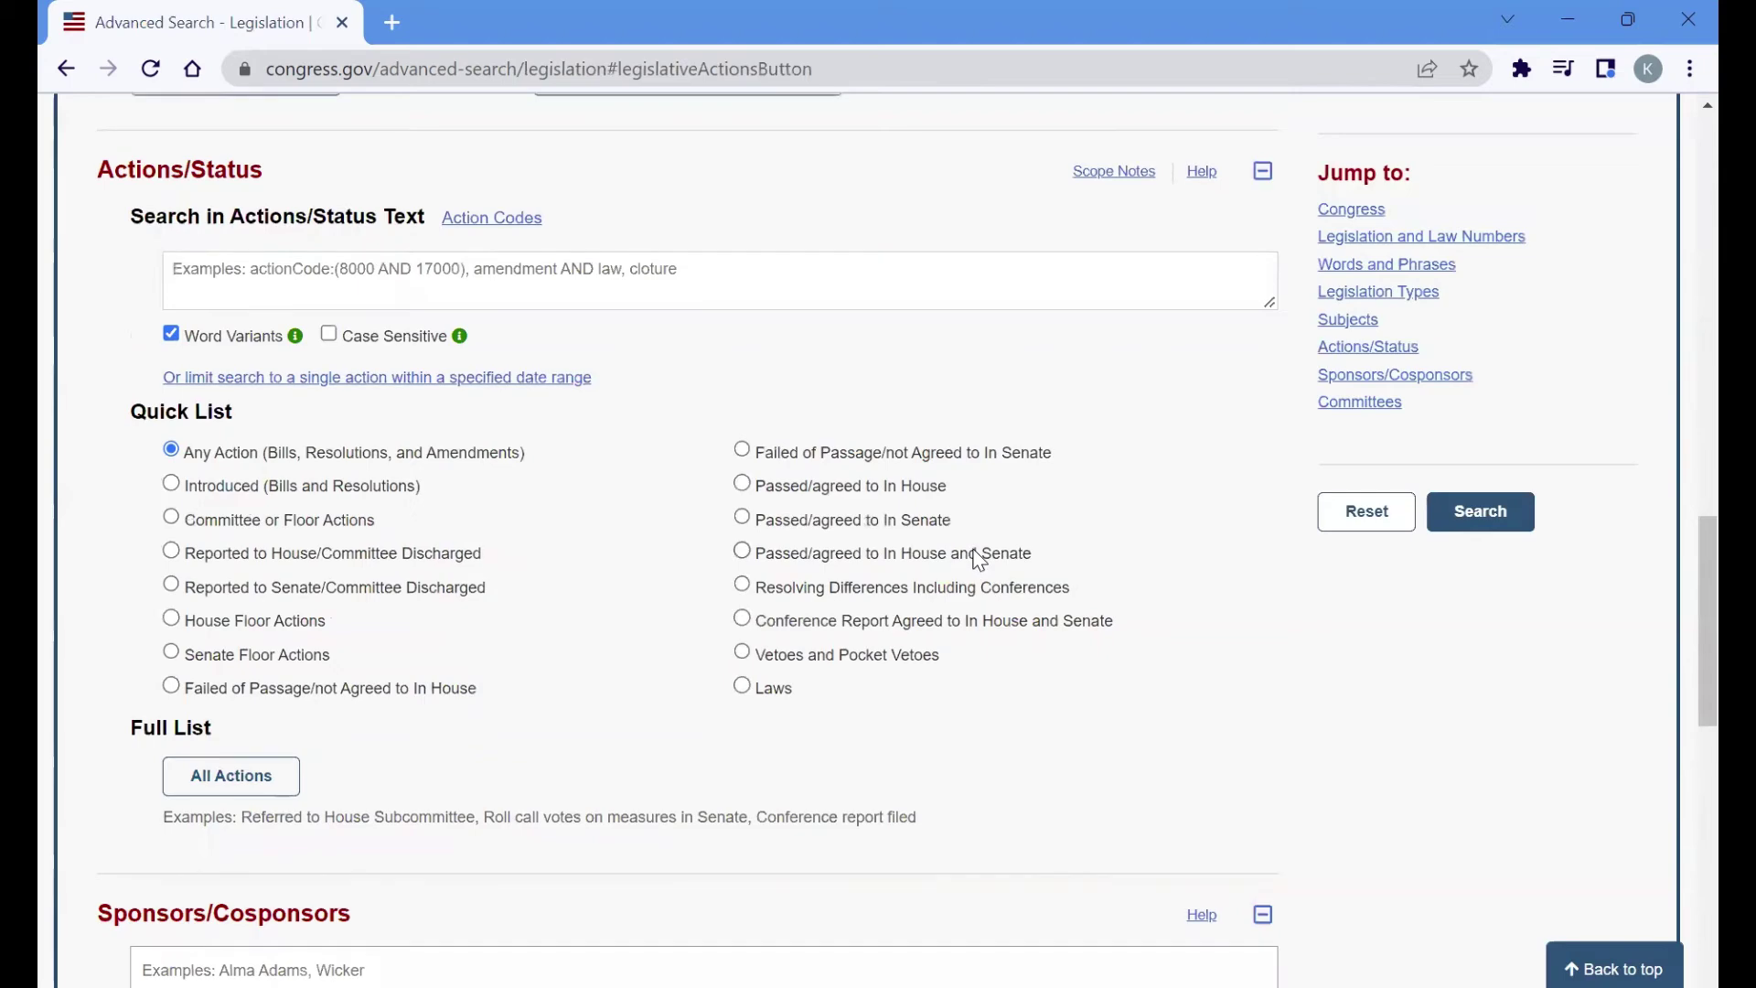
pyautogui.scroll(-6, 978, 559)
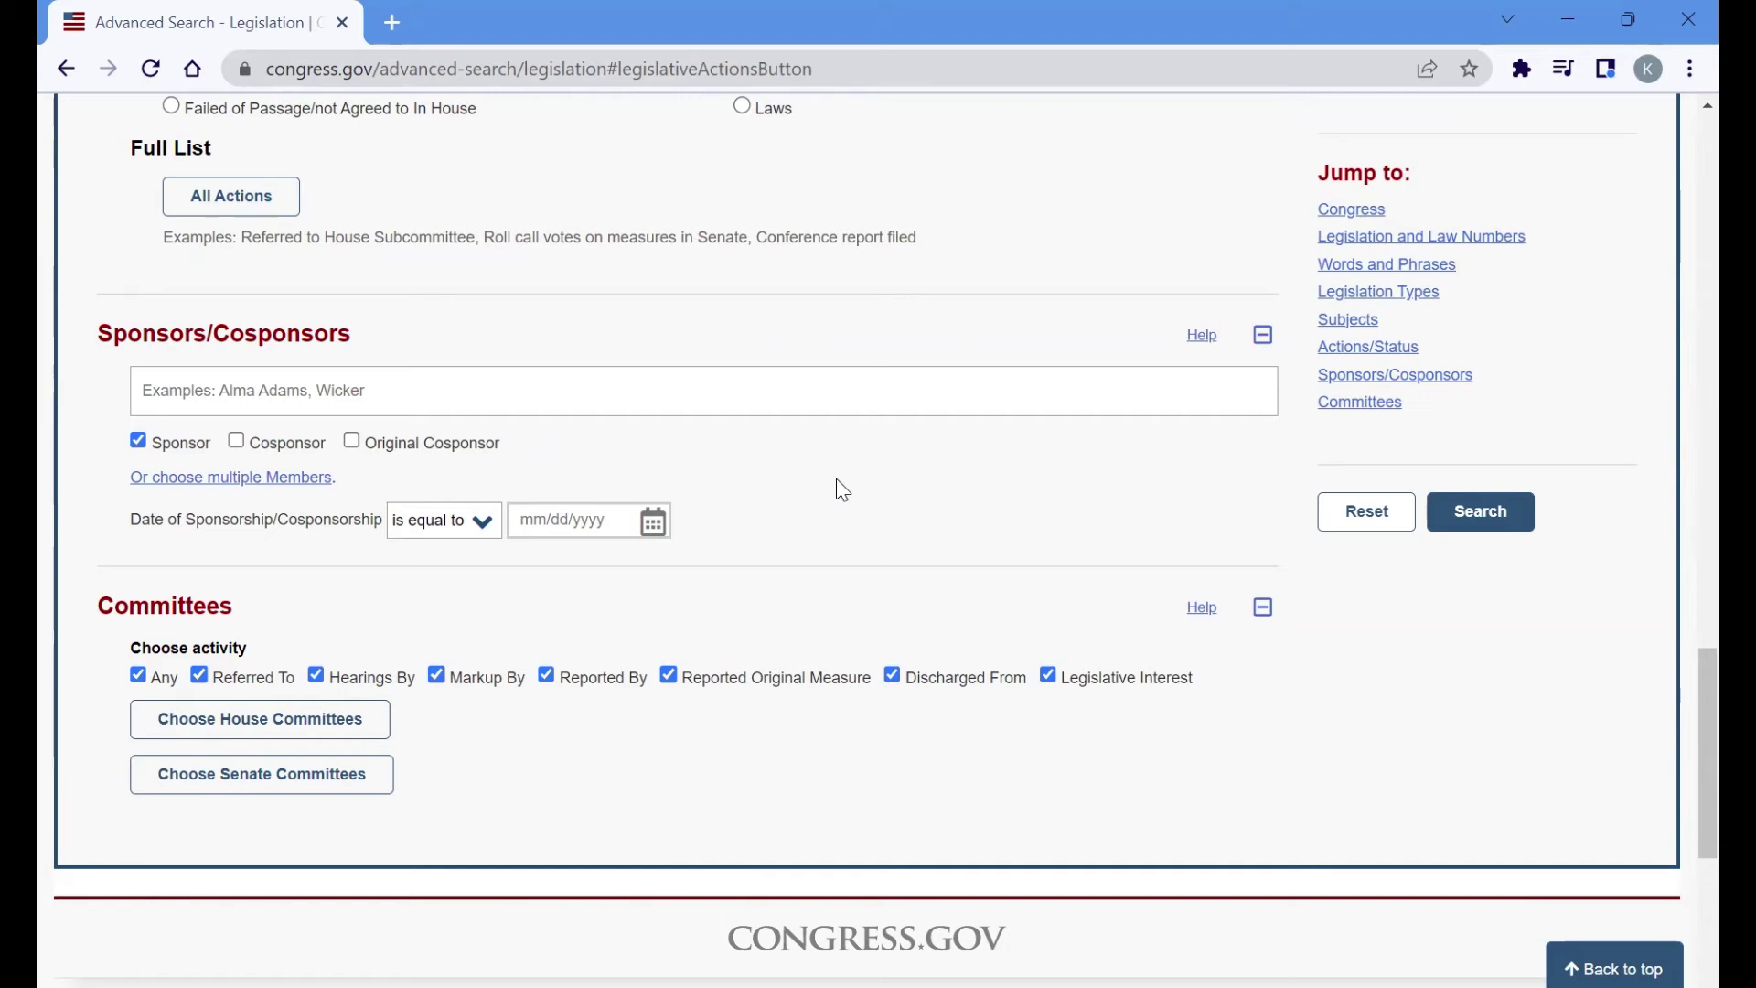
pyautogui.click(777, 390)
pyautogui.write('ha')
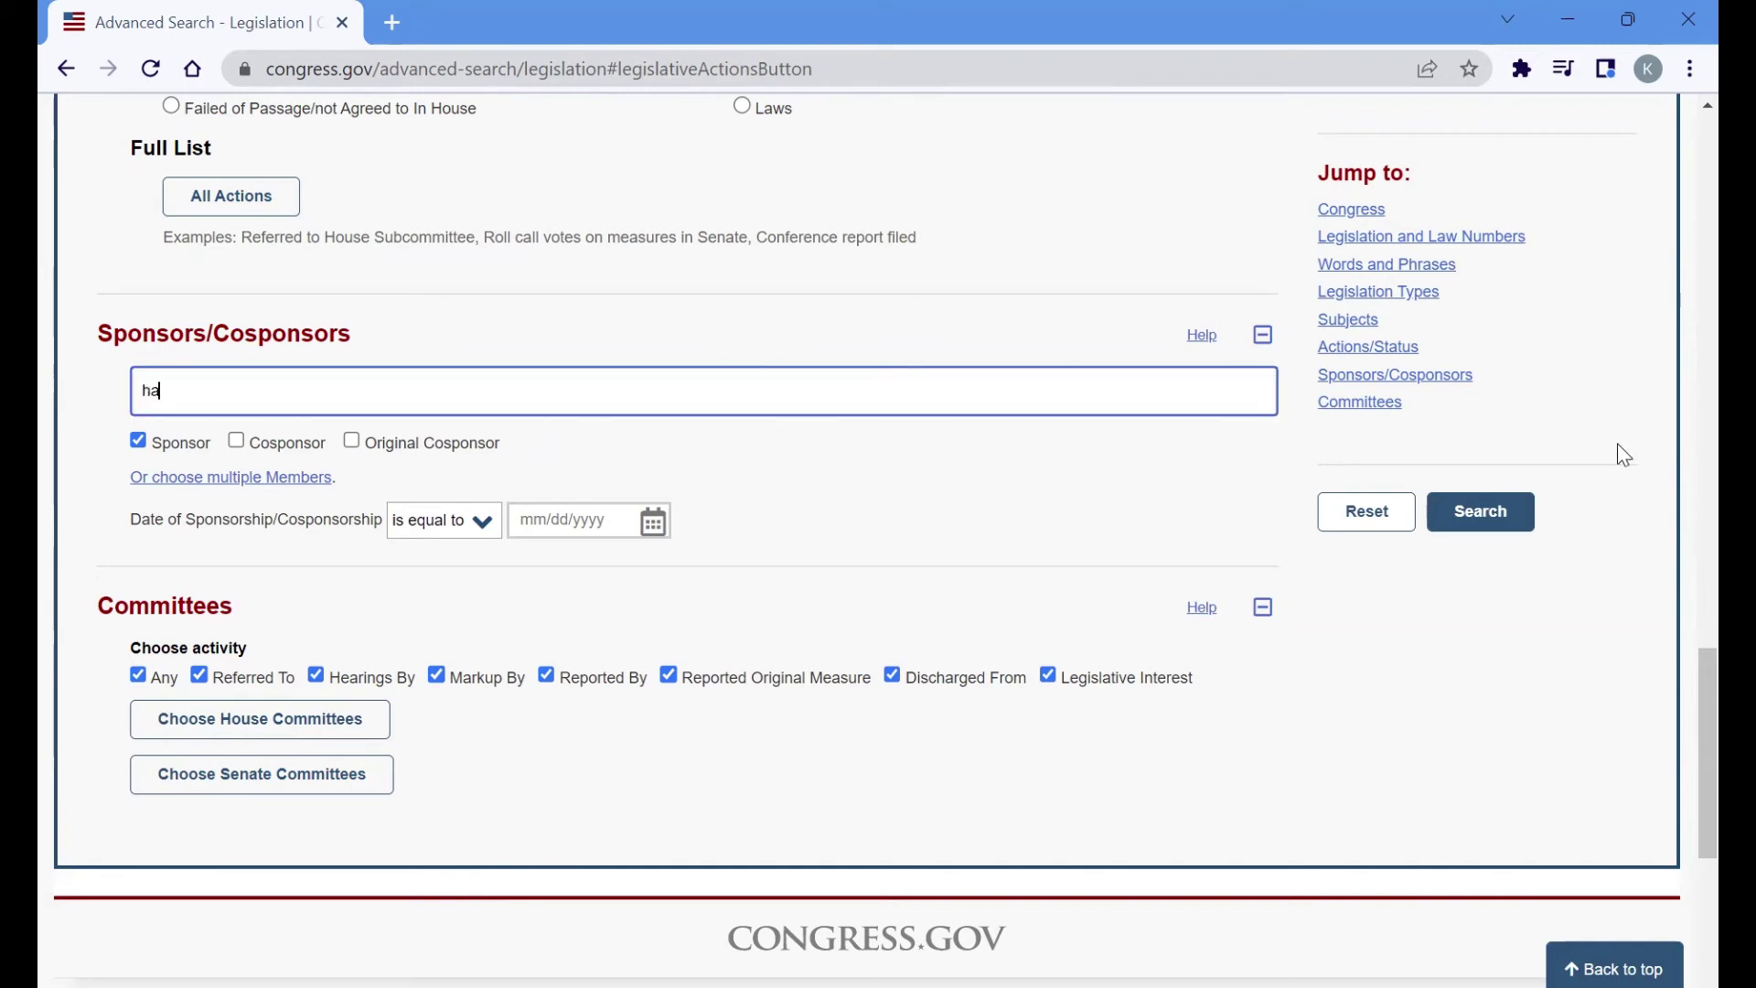
pyautogui.write('kee')
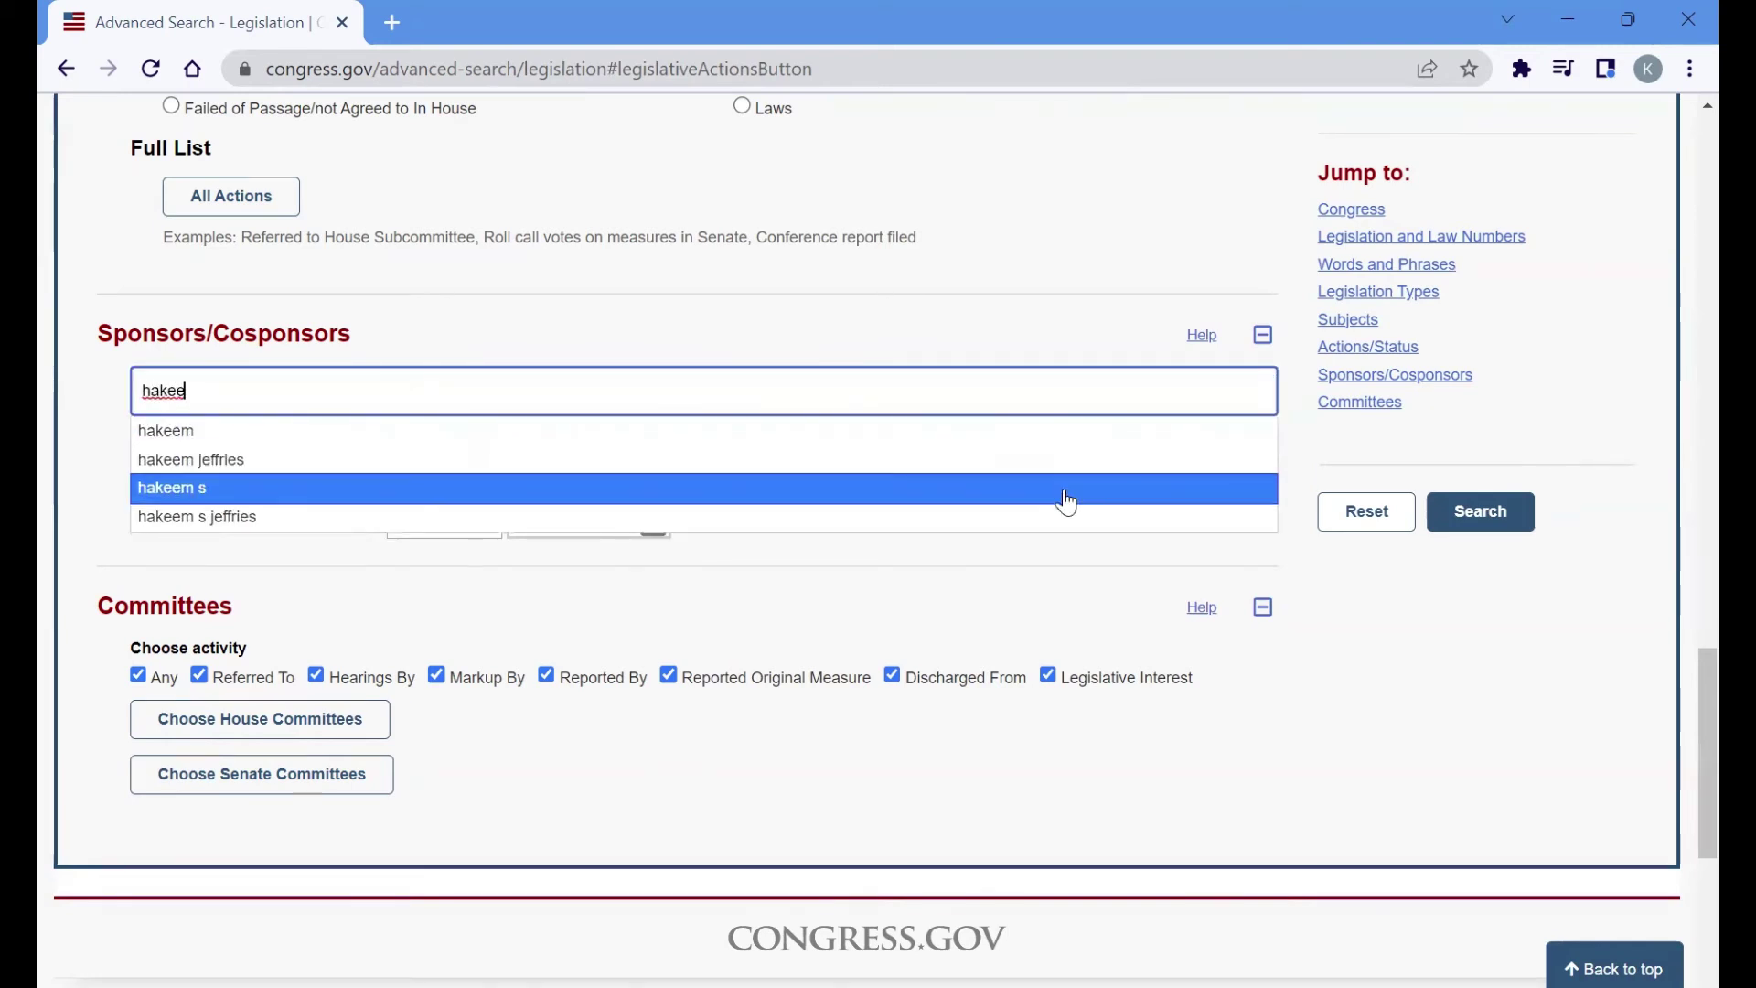
pyautogui.click(1009, 448)
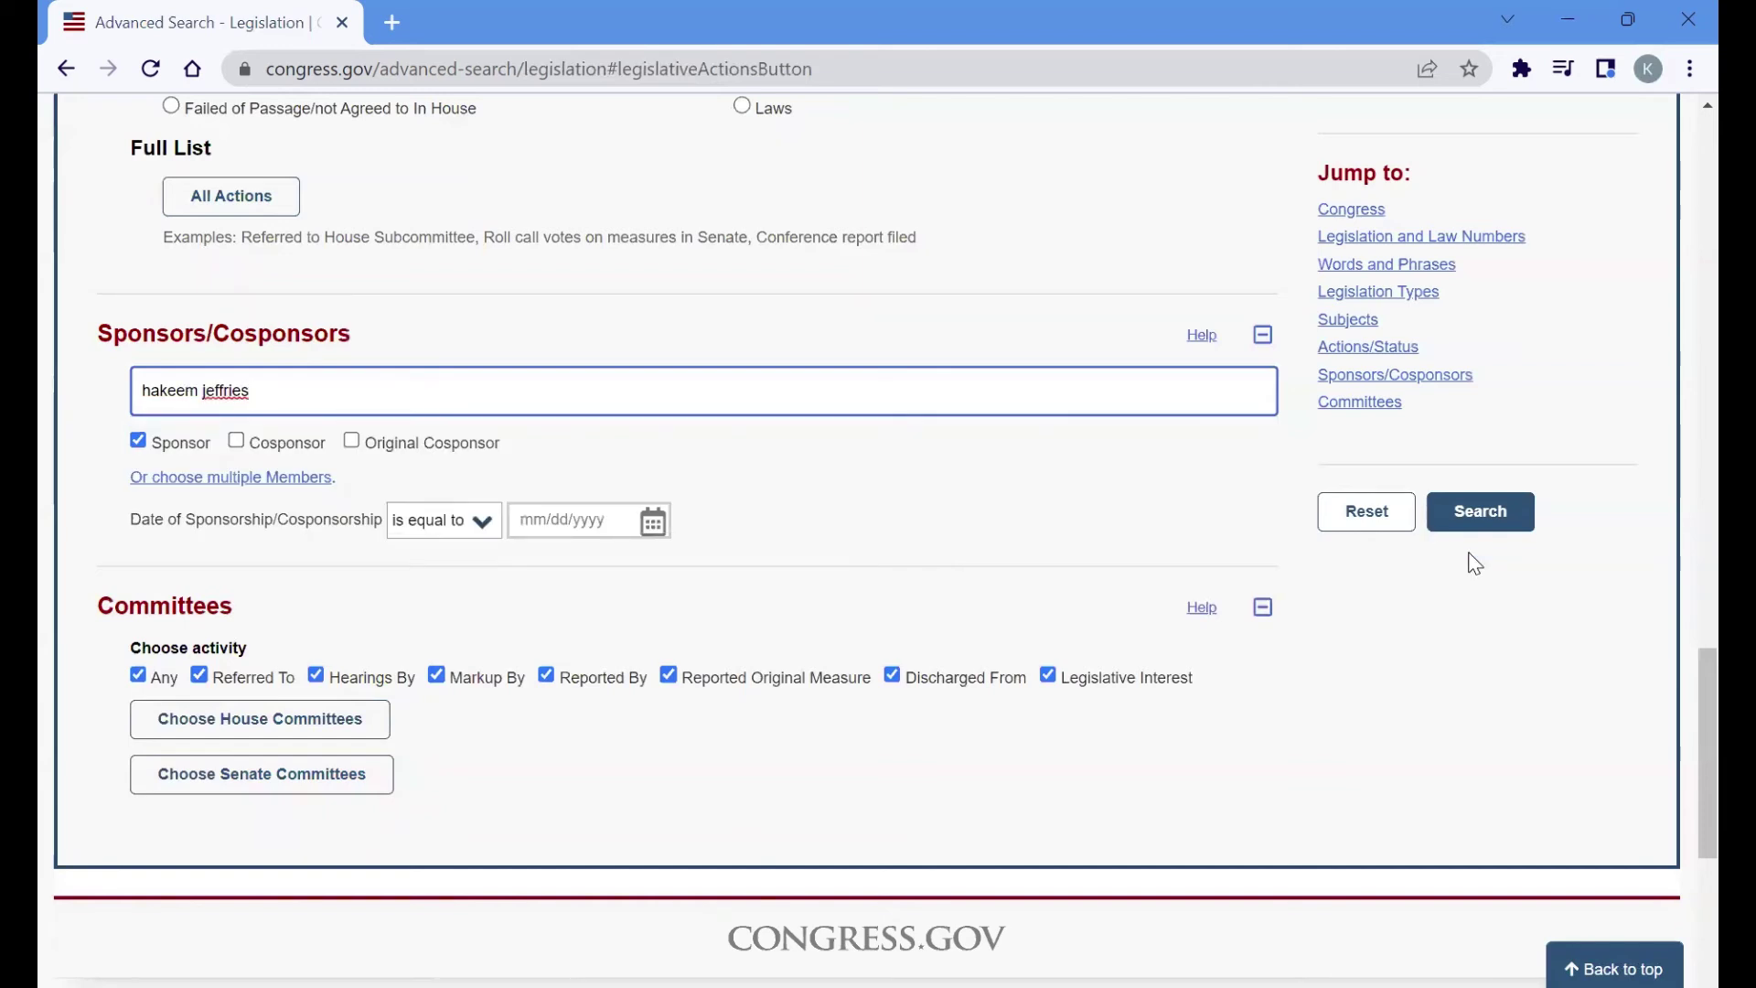
pyautogui.click(1498, 517)
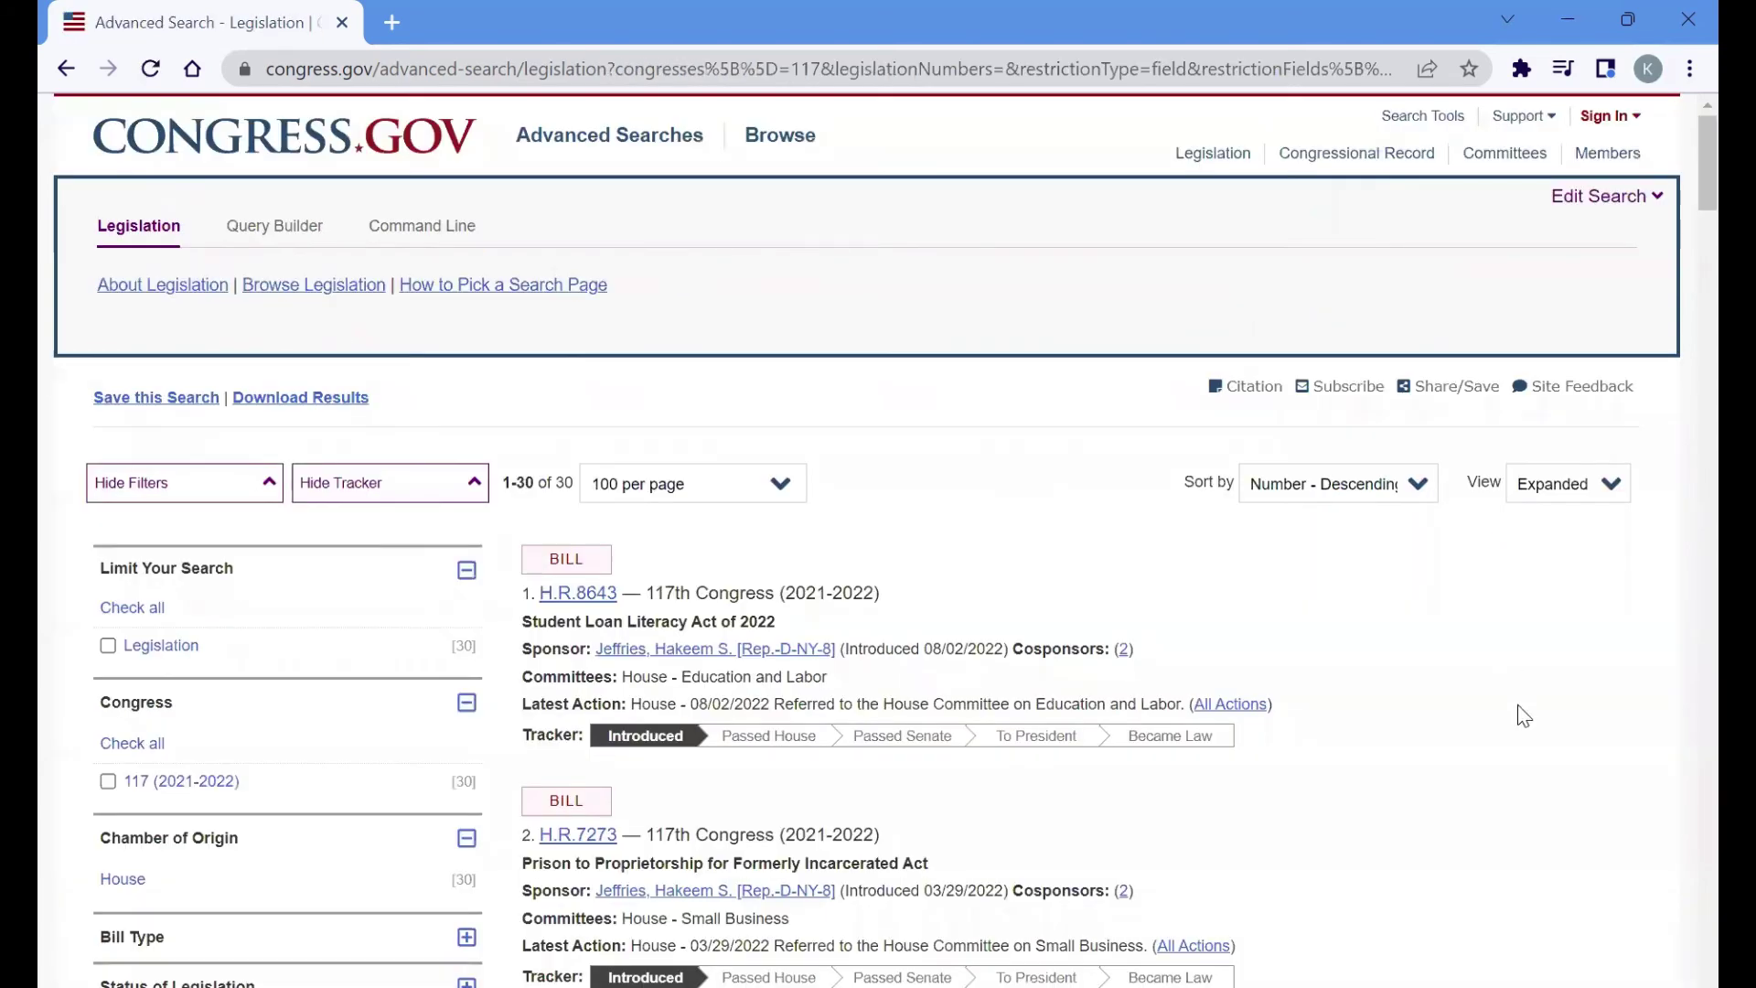
# - Examine the list of sponsored legislation and the Congress and Chamber of Origin filters beside it
pyautogui.scroll(-1, 1523, 716)
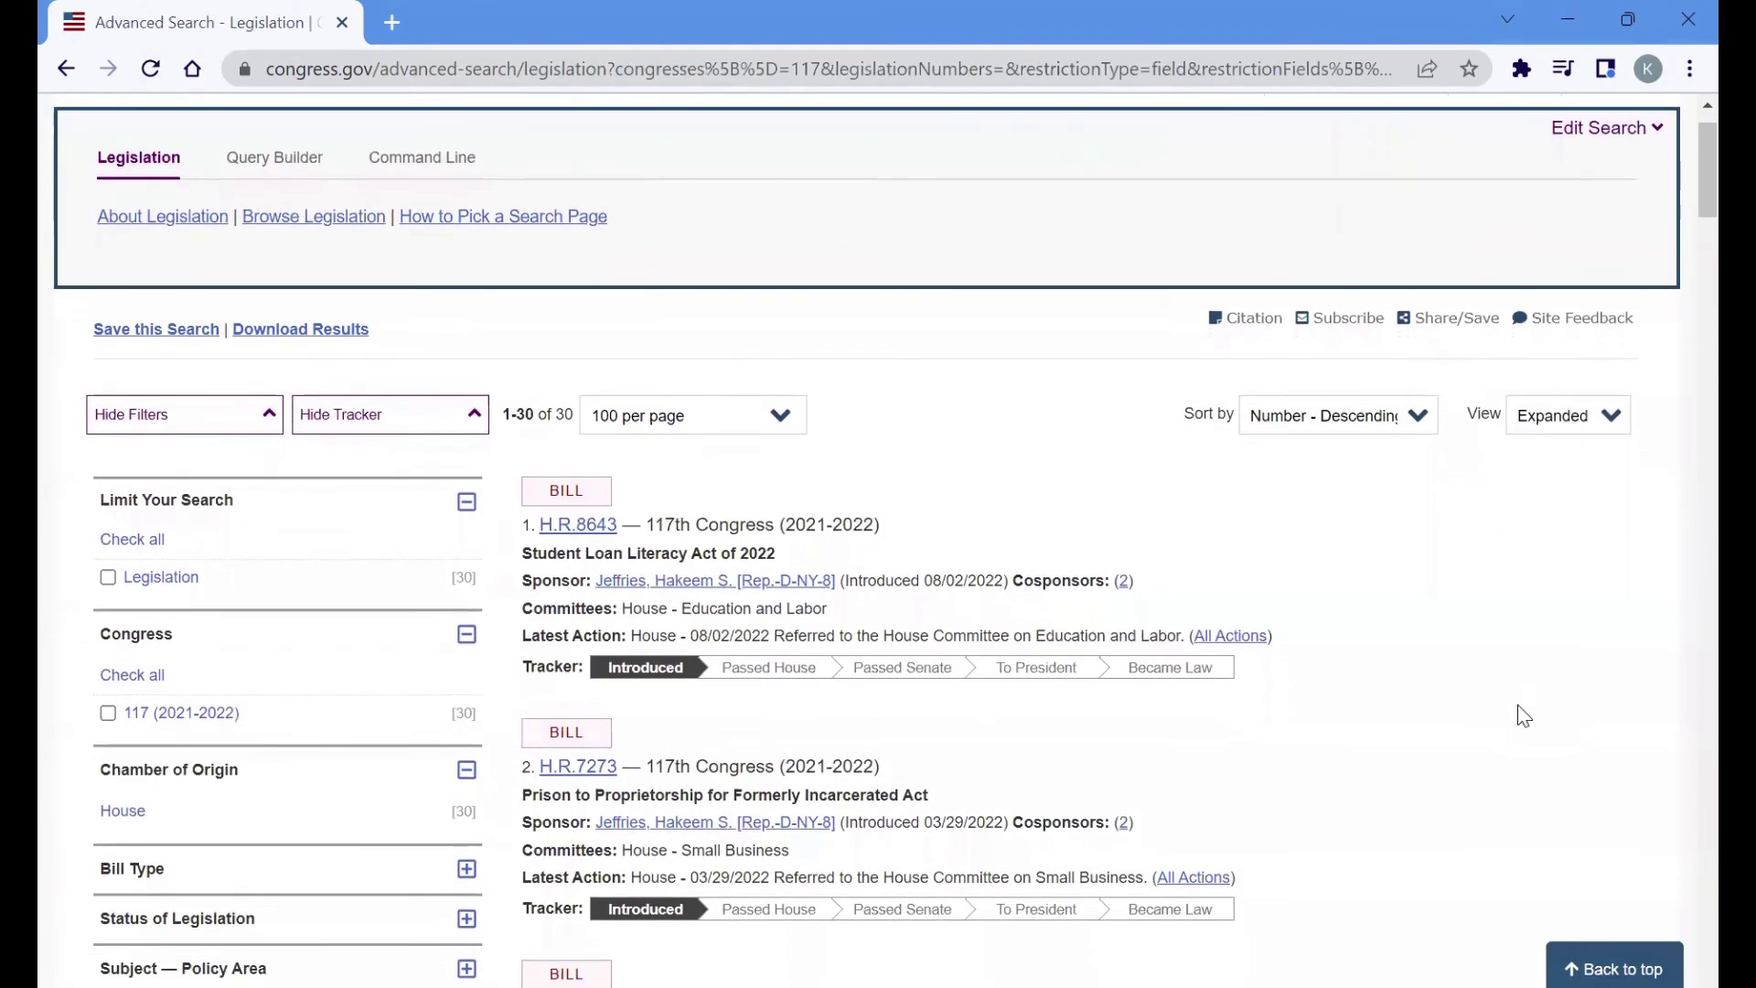
pyautogui.scroll(-1, 1523, 715)
pyautogui.scroll(-1, 1523, 715)
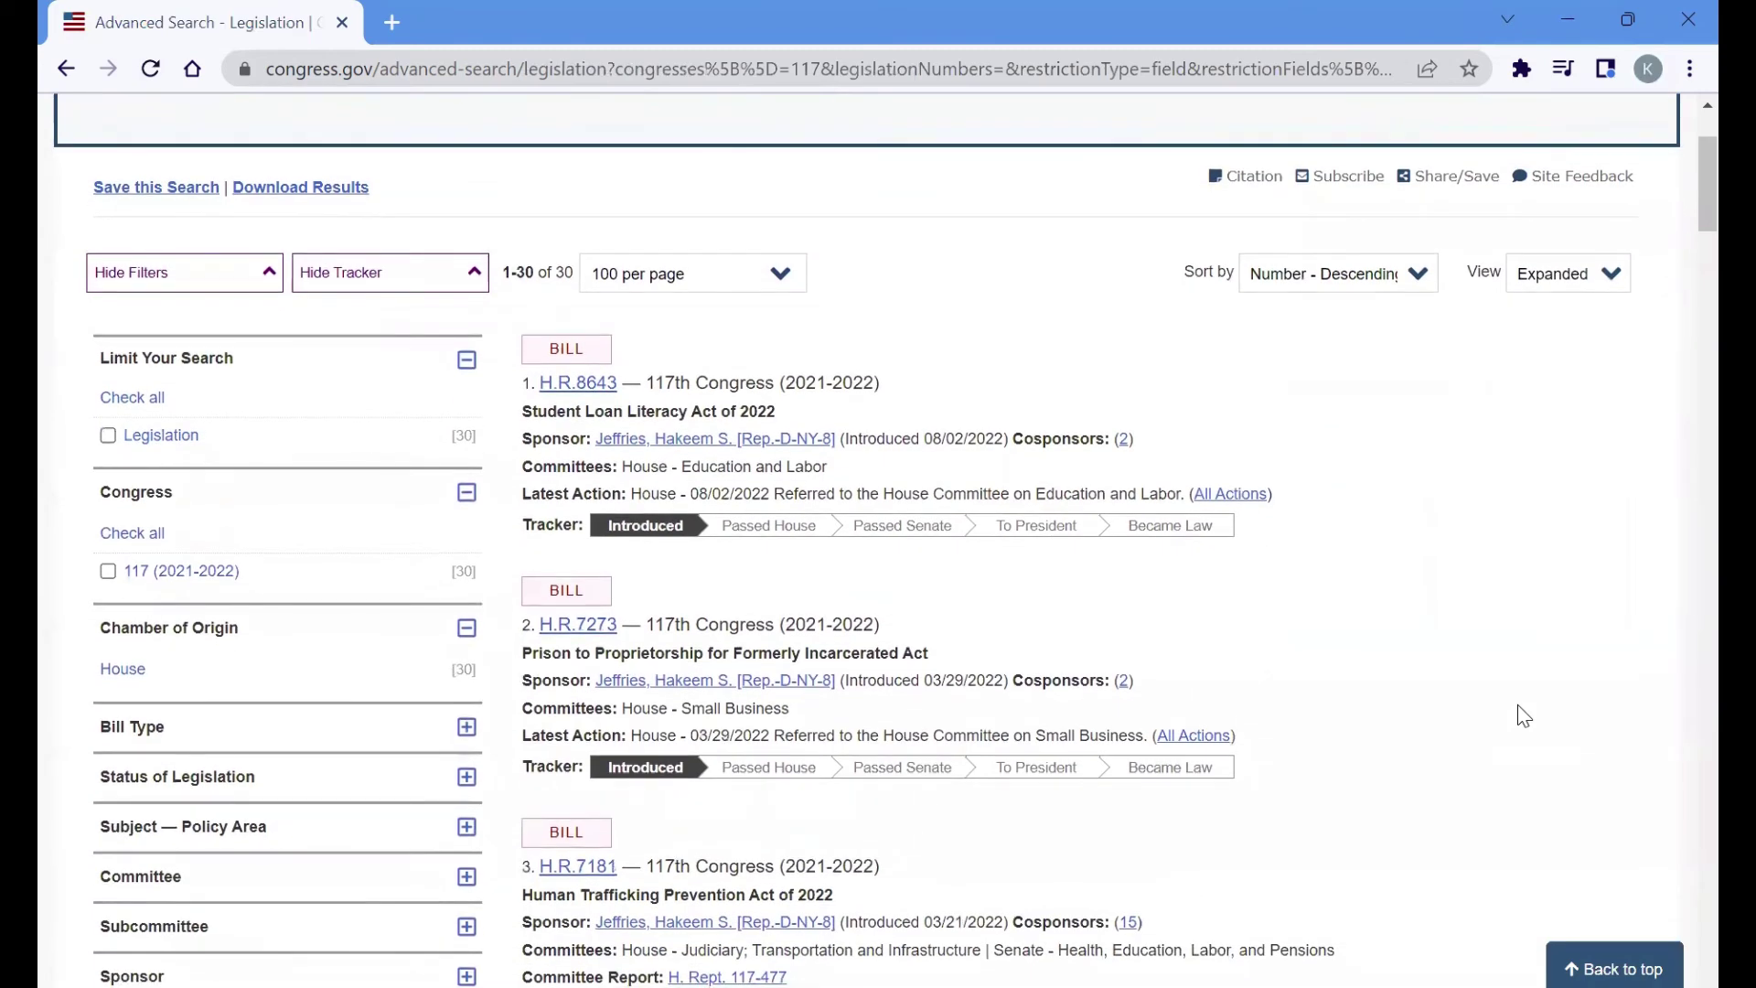
pyautogui.scroll(-1, 1523, 715)
pyautogui.scroll(-1, 1523, 715)
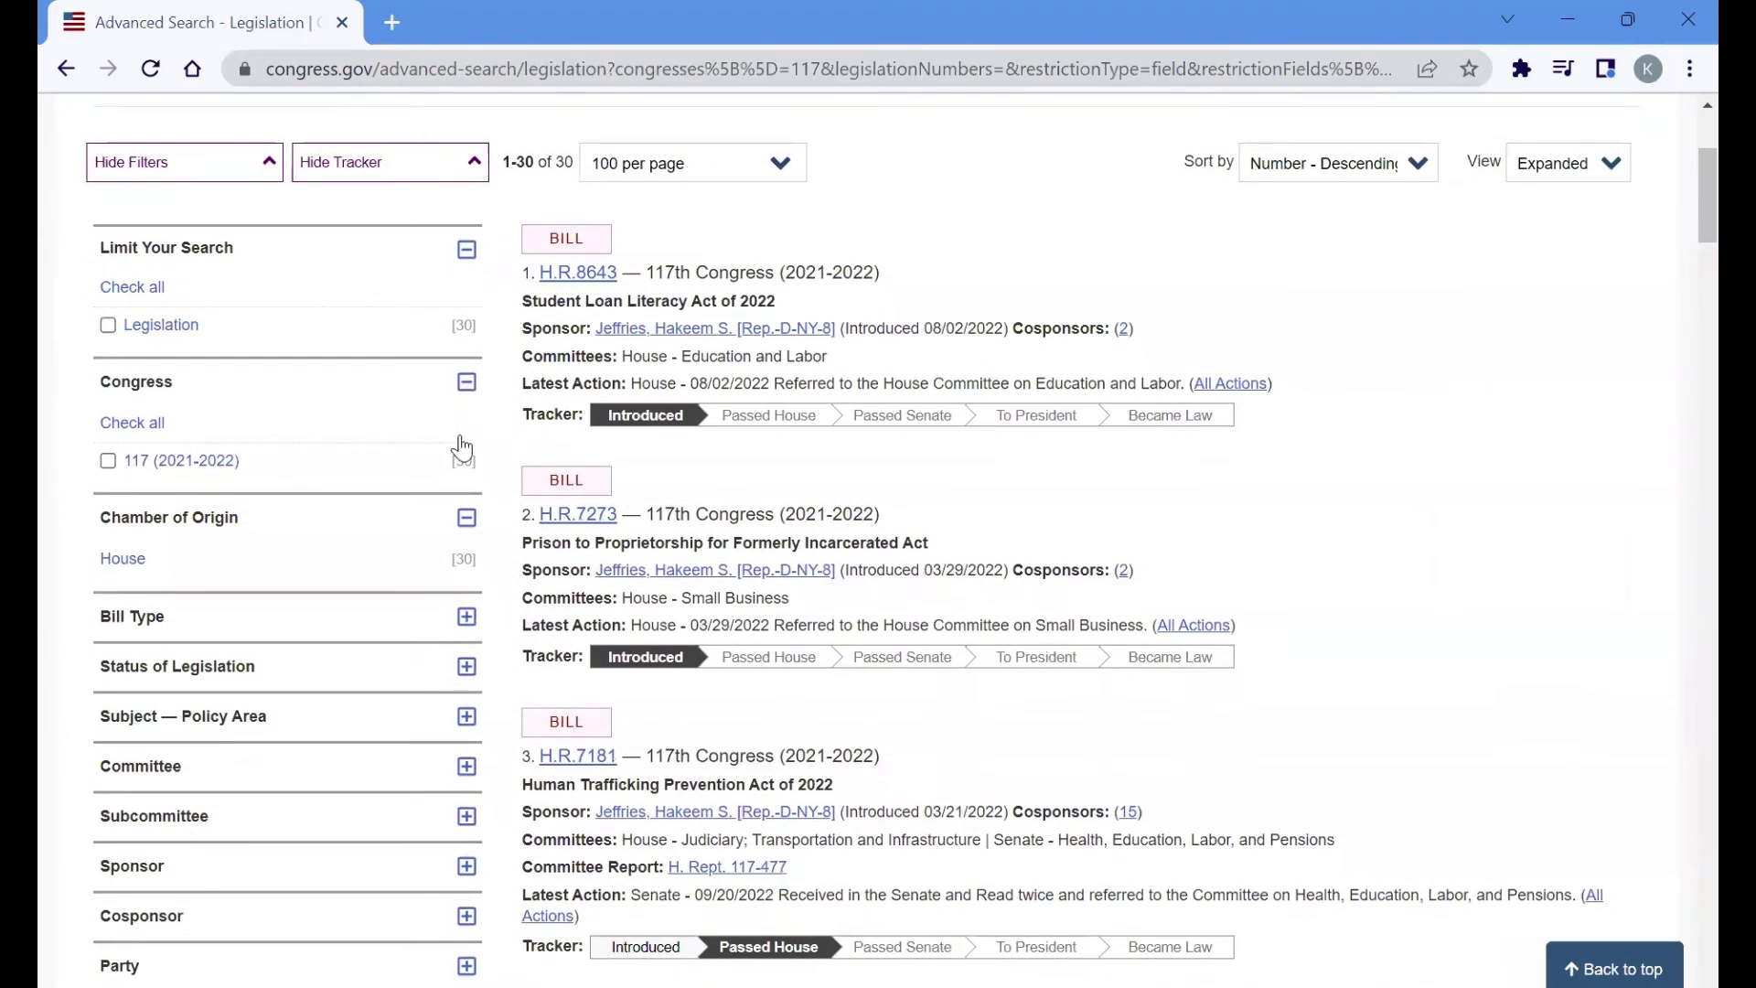
pyautogui.click(187, 462)
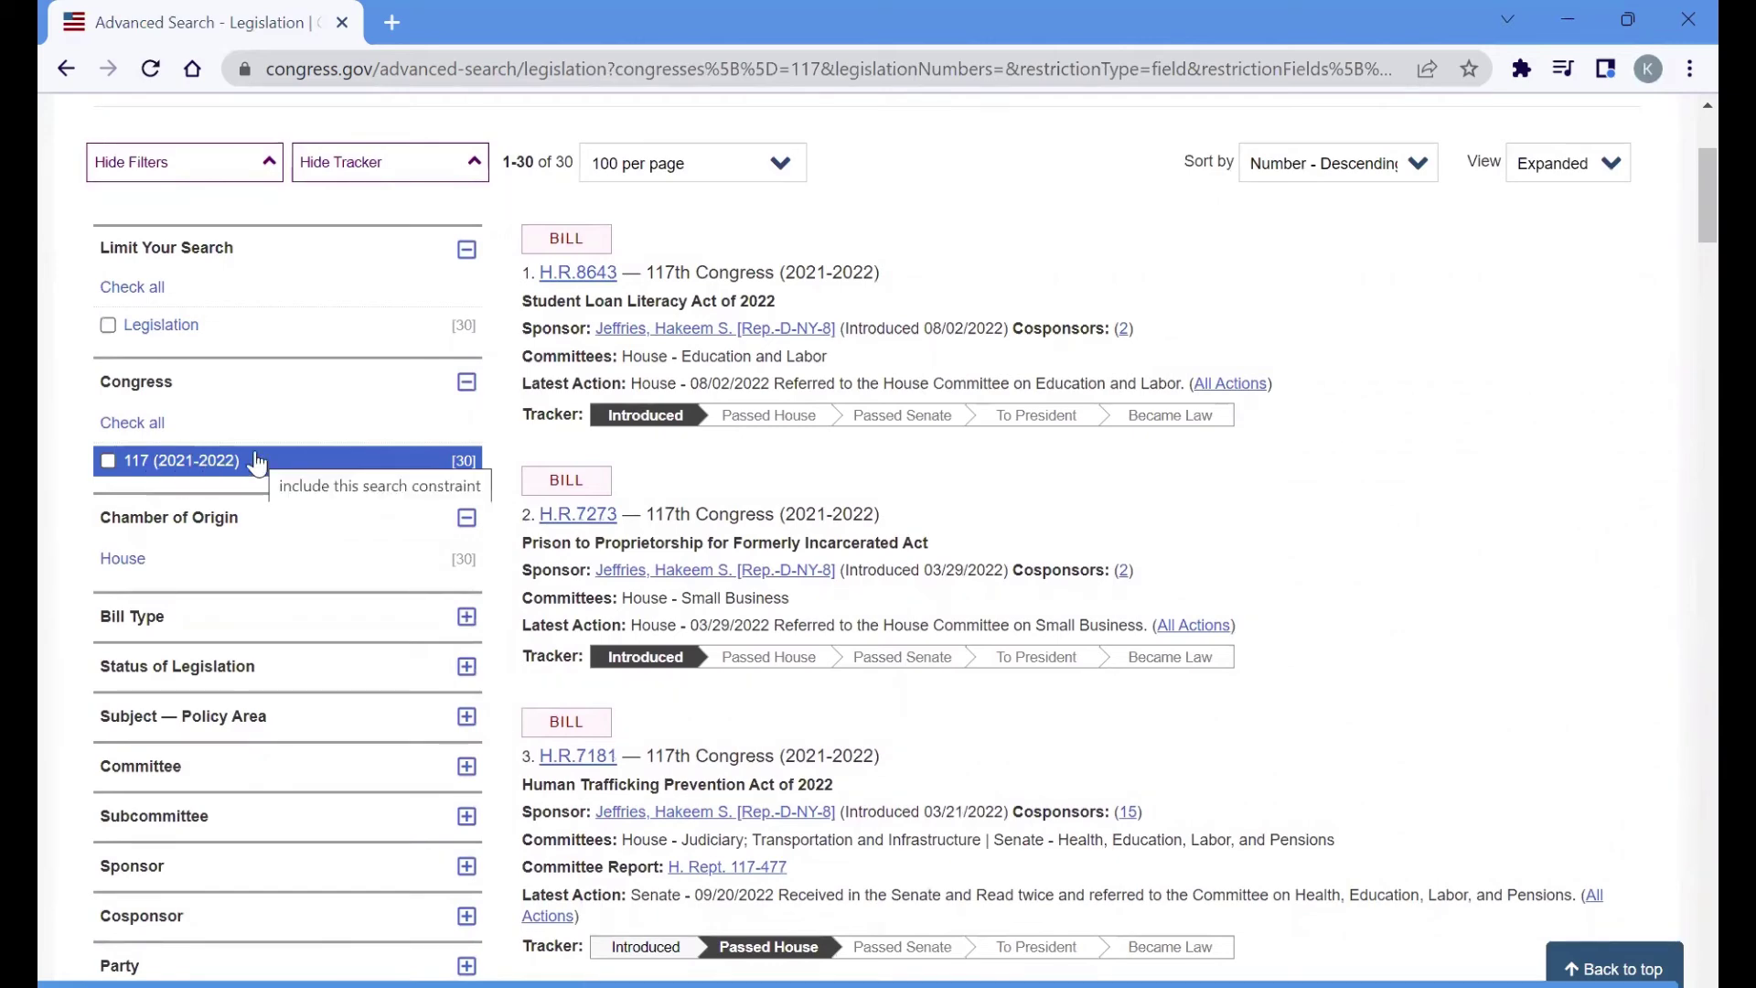
pyautogui.scroll(-1, 256, 464)
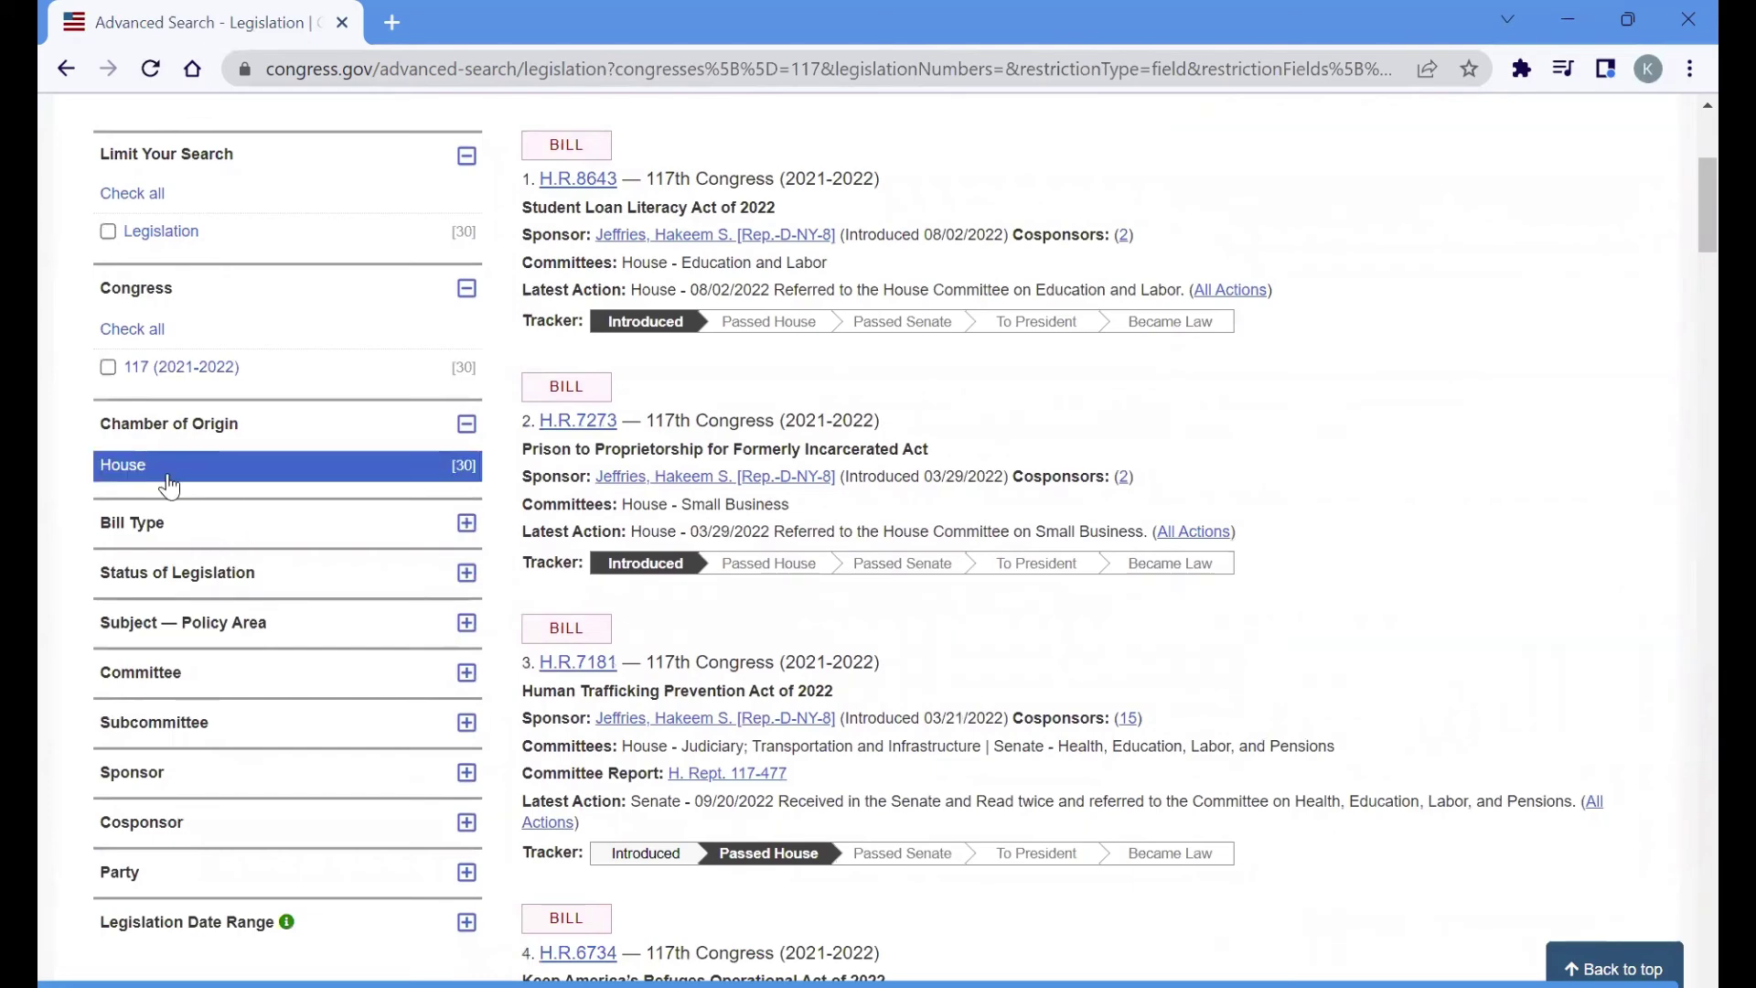
# - Expand the Bill Type, Subject — Policy Area and Status of Legislation filters to view their options
pyautogui.click(207, 537)
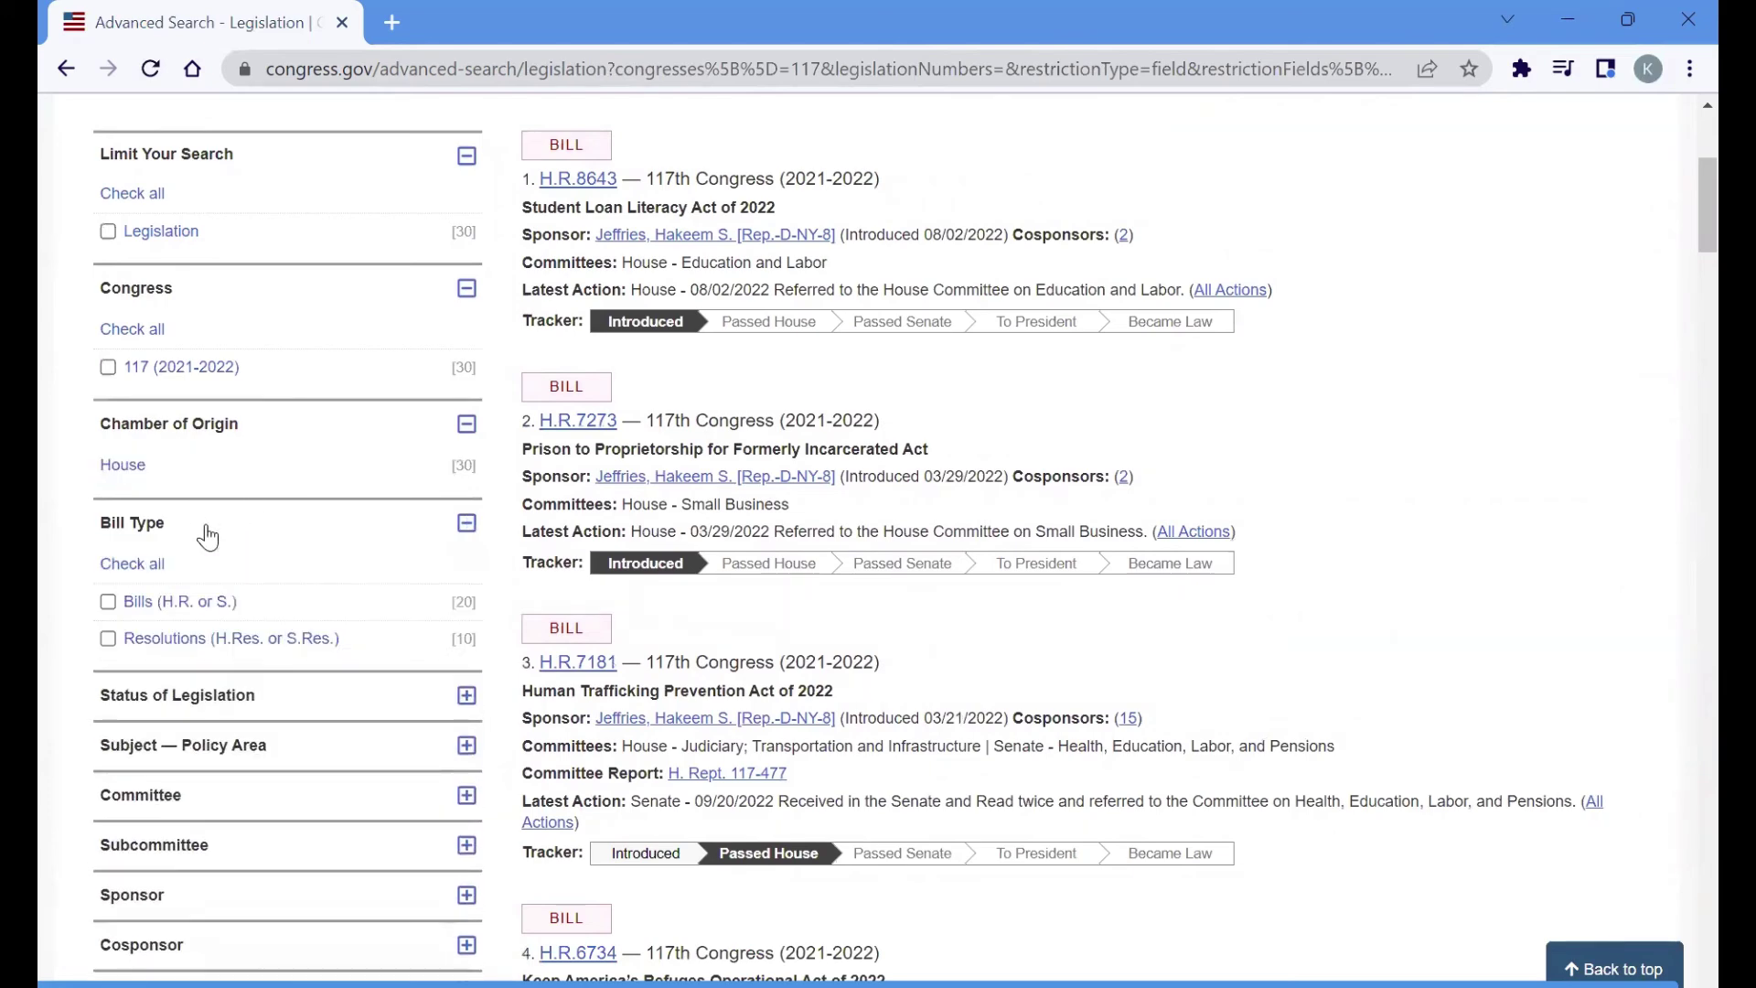
pyautogui.scroll(-1, 208, 537)
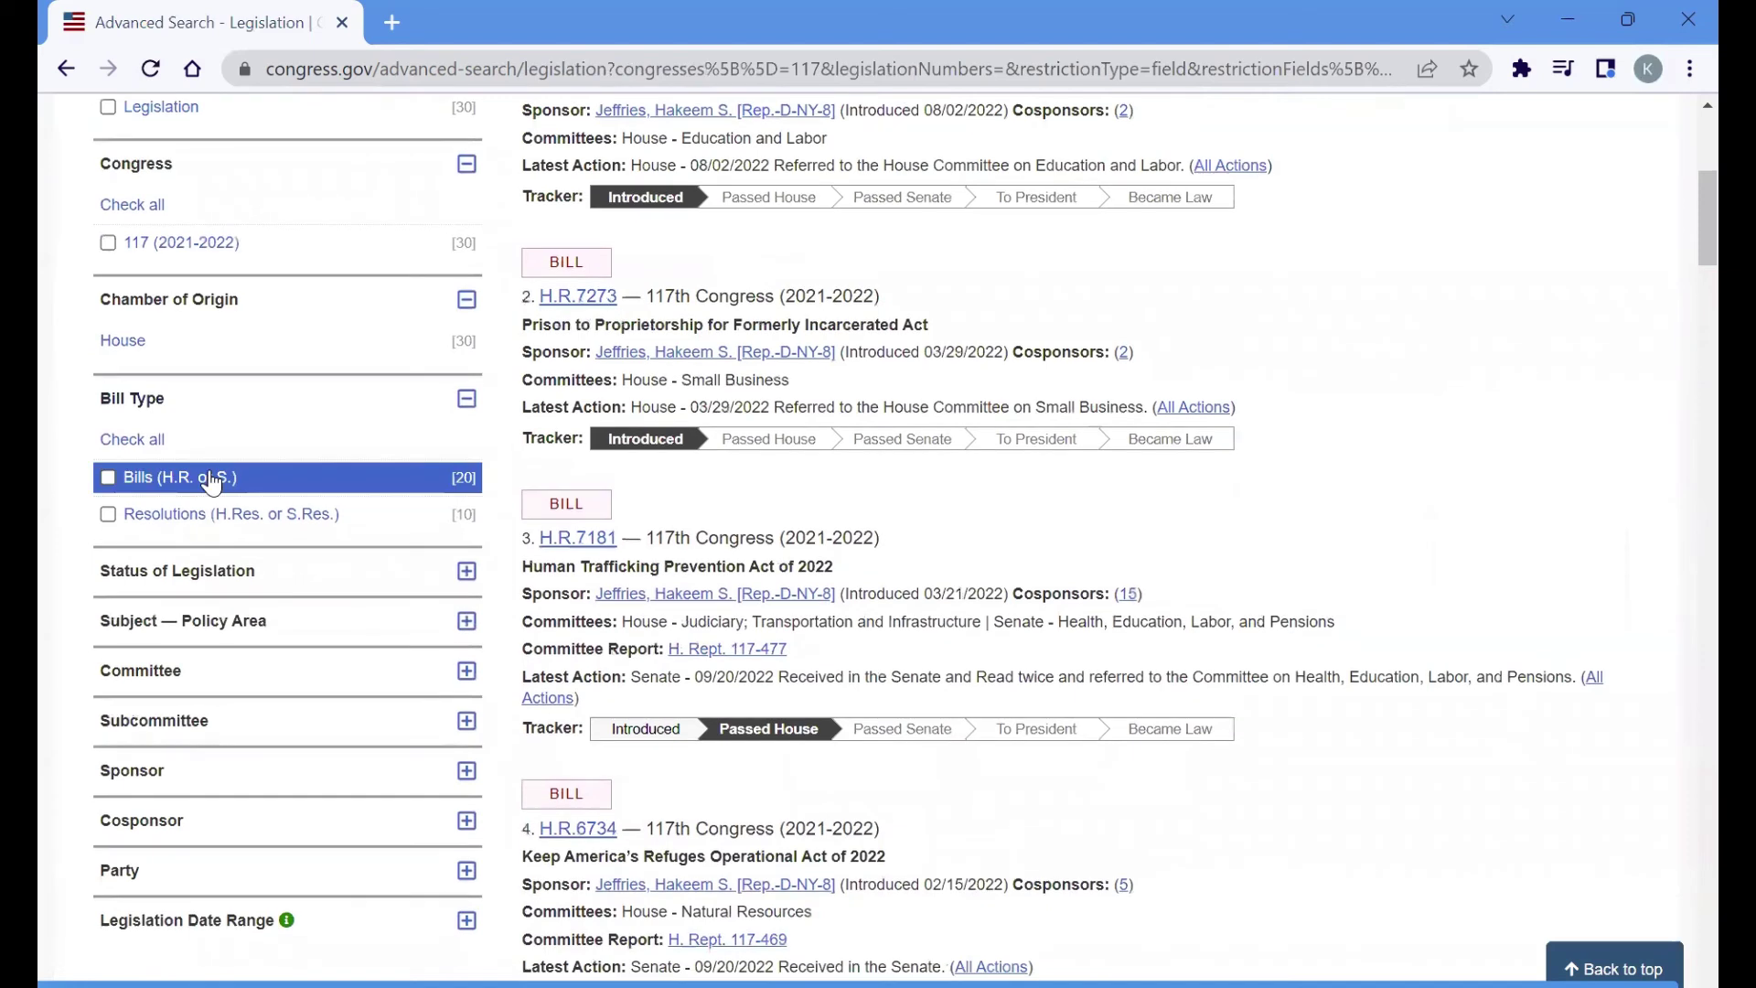
pyautogui.click(230, 637)
pyautogui.scroll(-1, 231, 647)
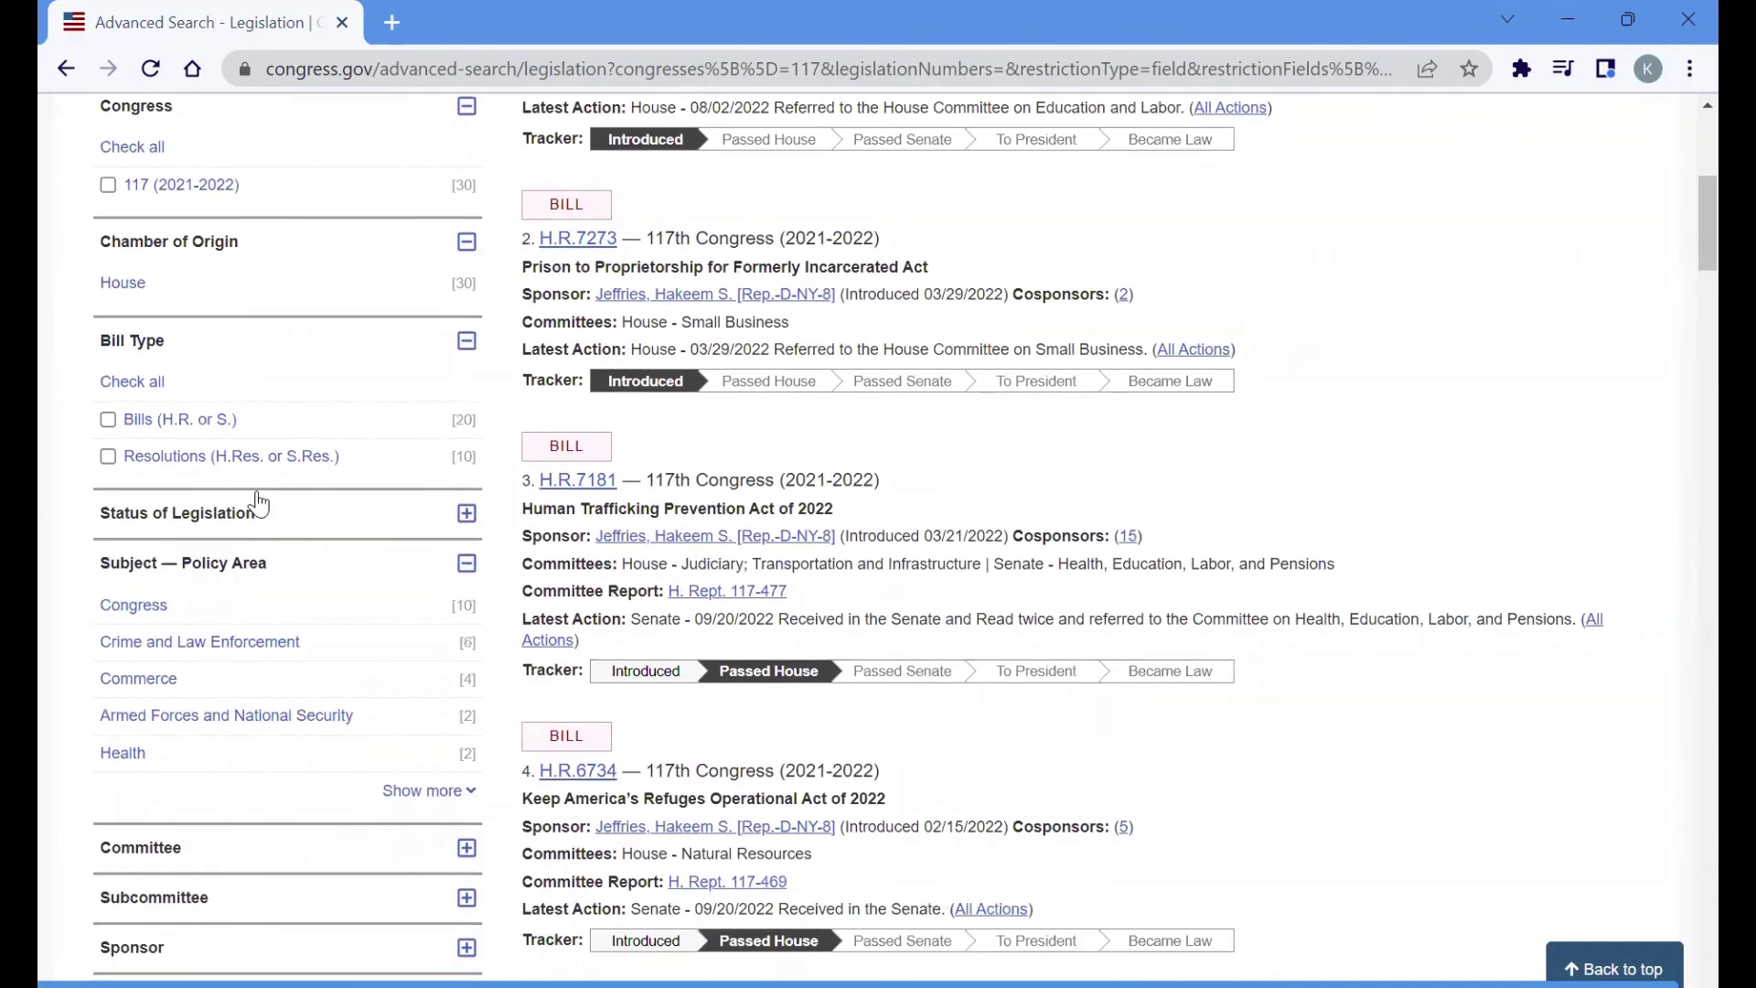
pyautogui.click(254, 528)
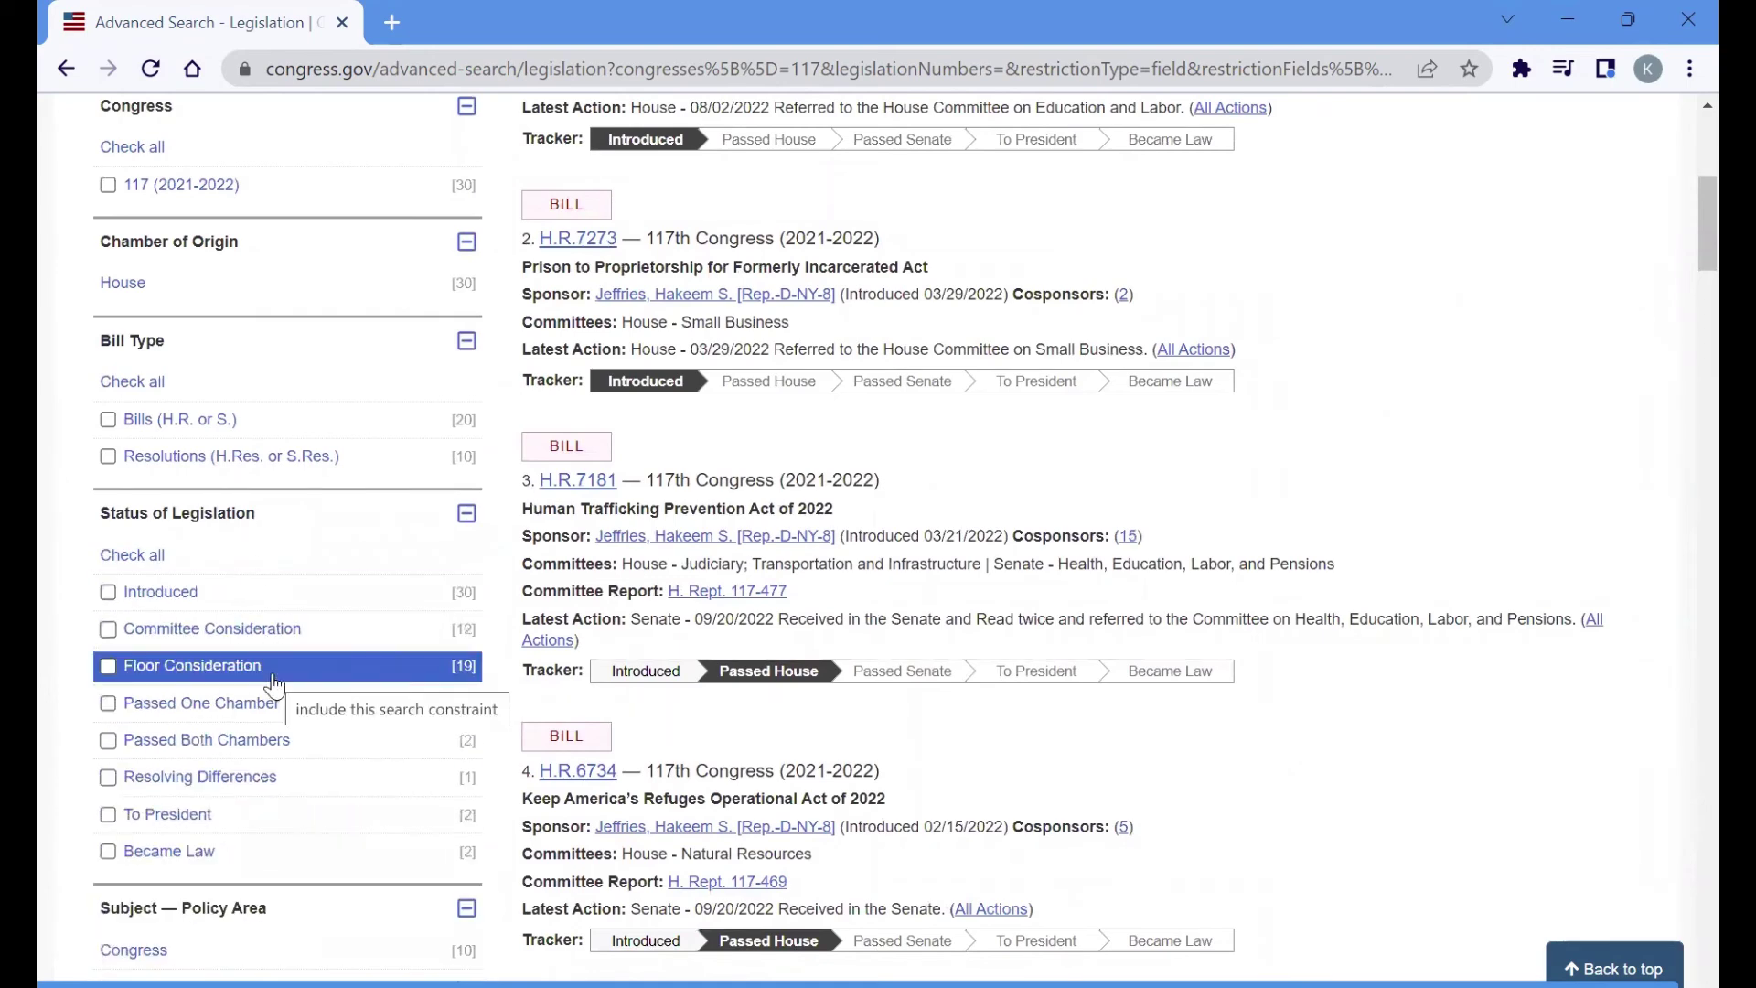
# - Return to the search form and search for legislation with Hakeem Jeffries as Cosponsor instead of Sponsor
pyautogui.scroll(6, 274, 684)
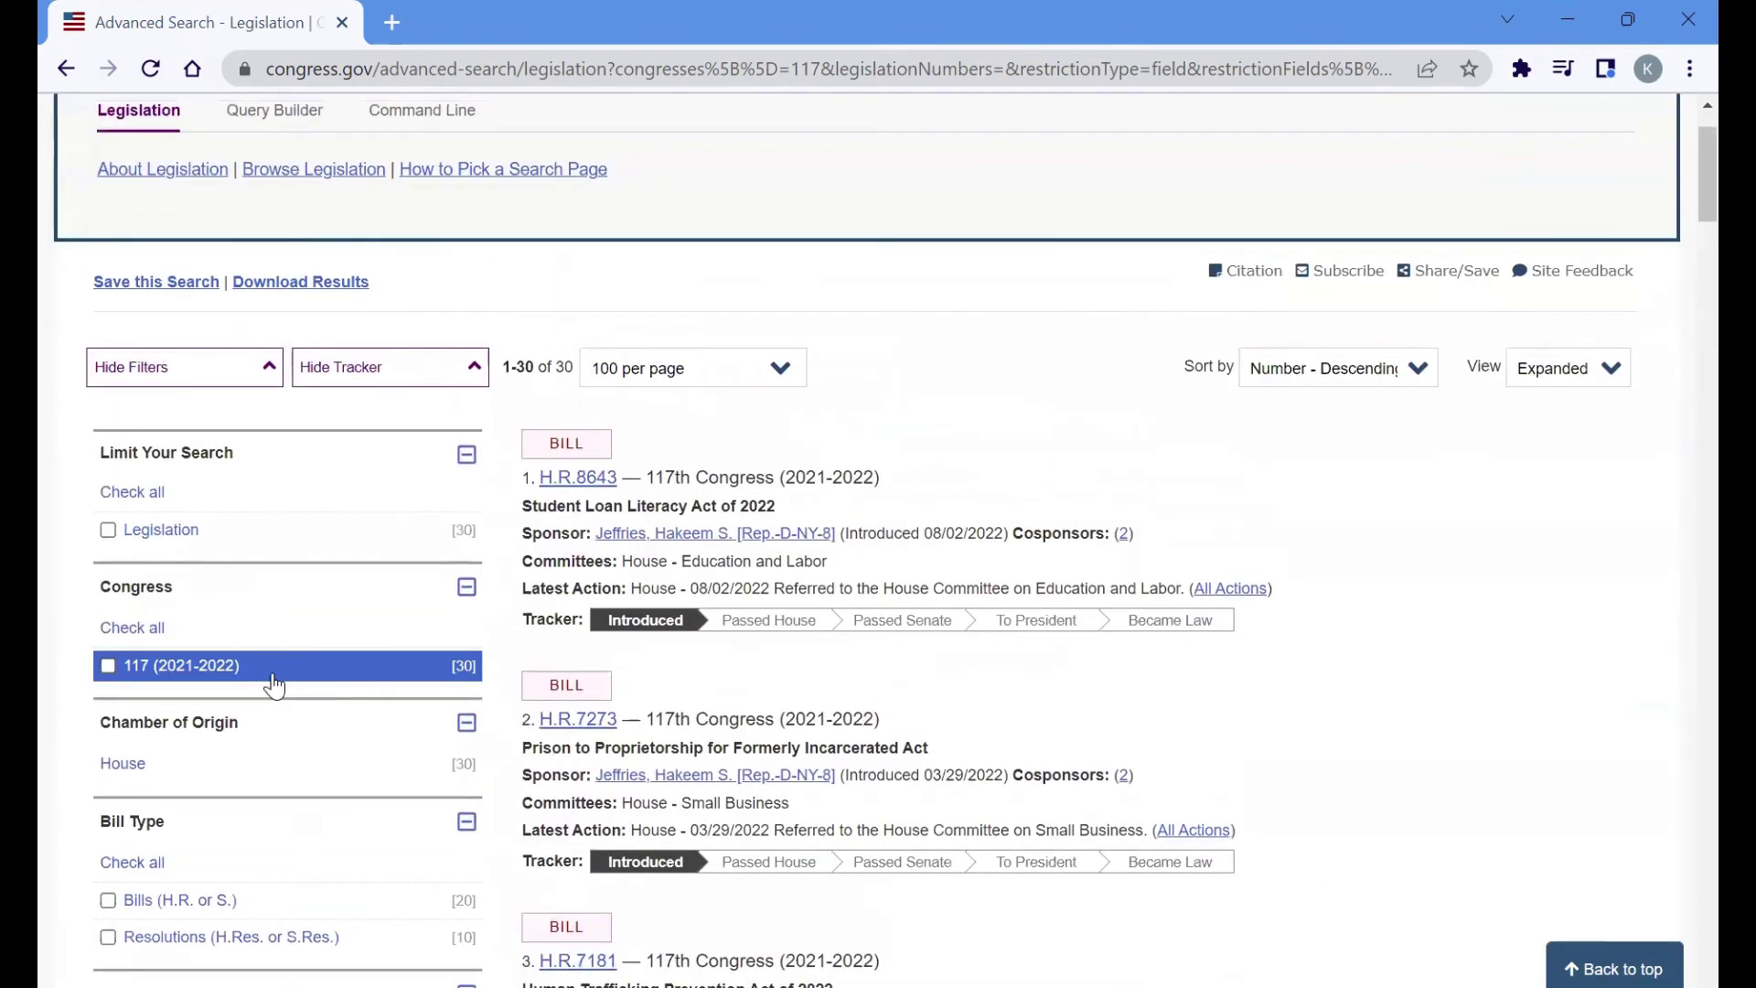
pyautogui.hotkey('alt', 'Left')
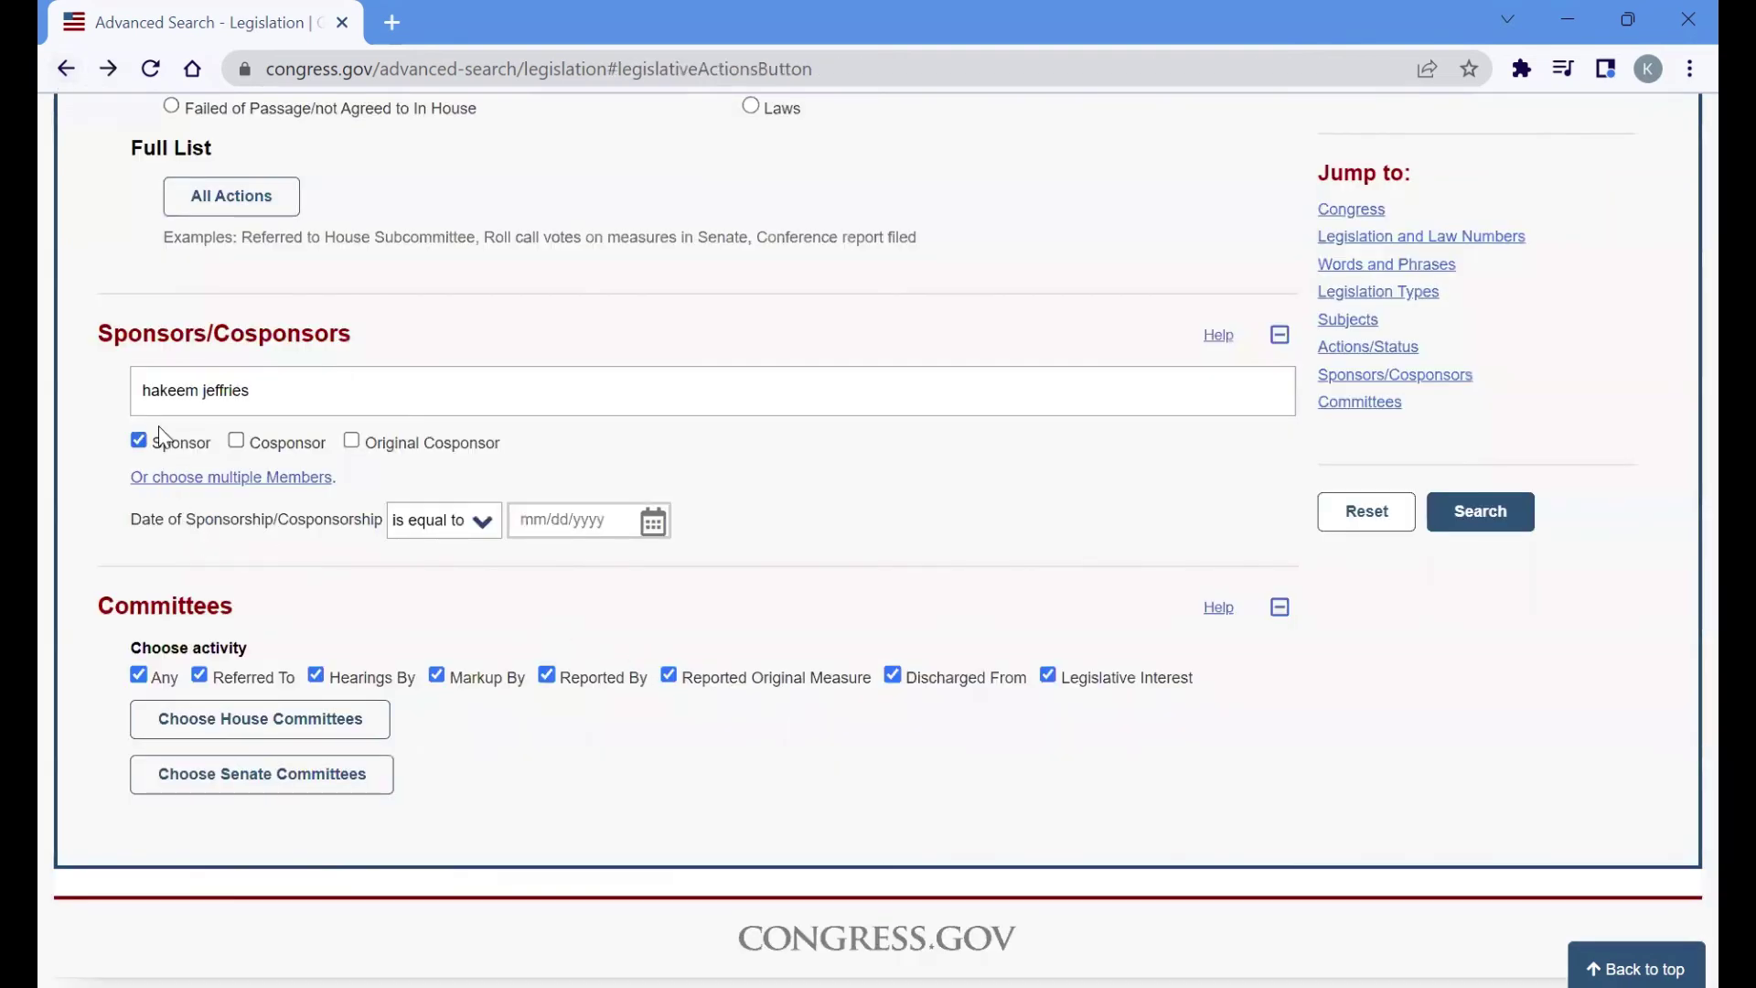
pyautogui.click(236, 441)
pyautogui.click(139, 441)
pyautogui.click(1485, 517)
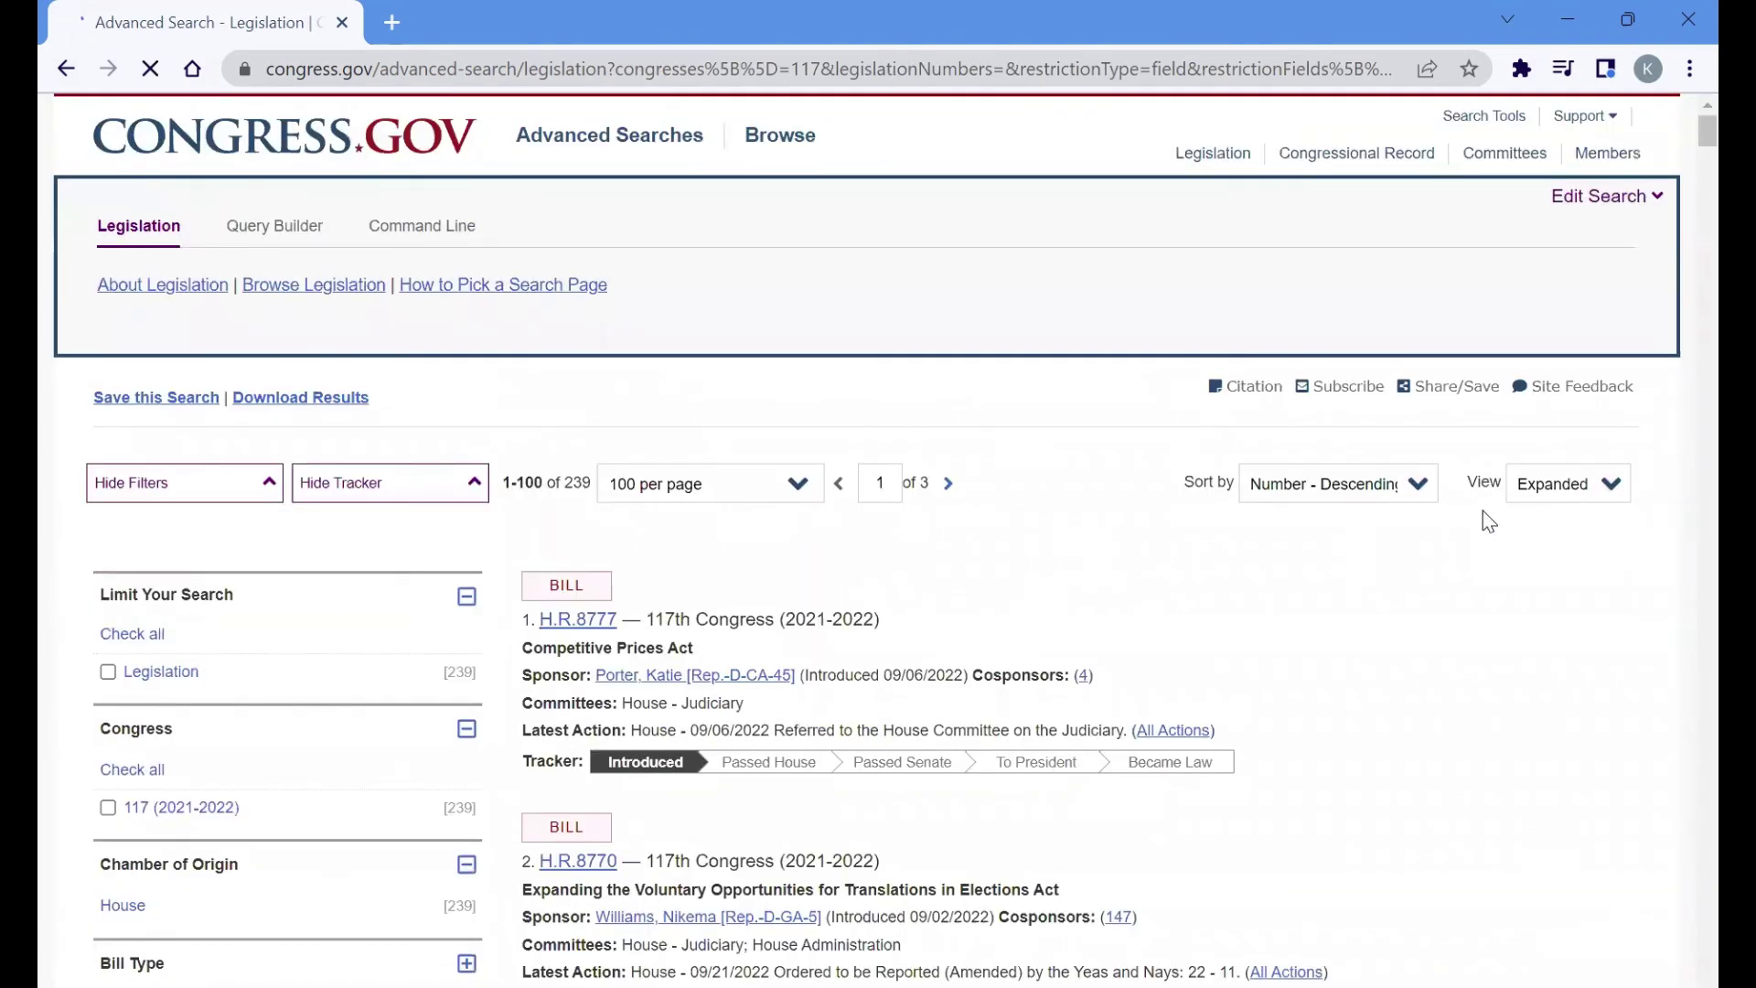
# - Examine the list of cosponsored legislation and the filters available for narrowing it
pyautogui.scroll(-1, 1324, 739)
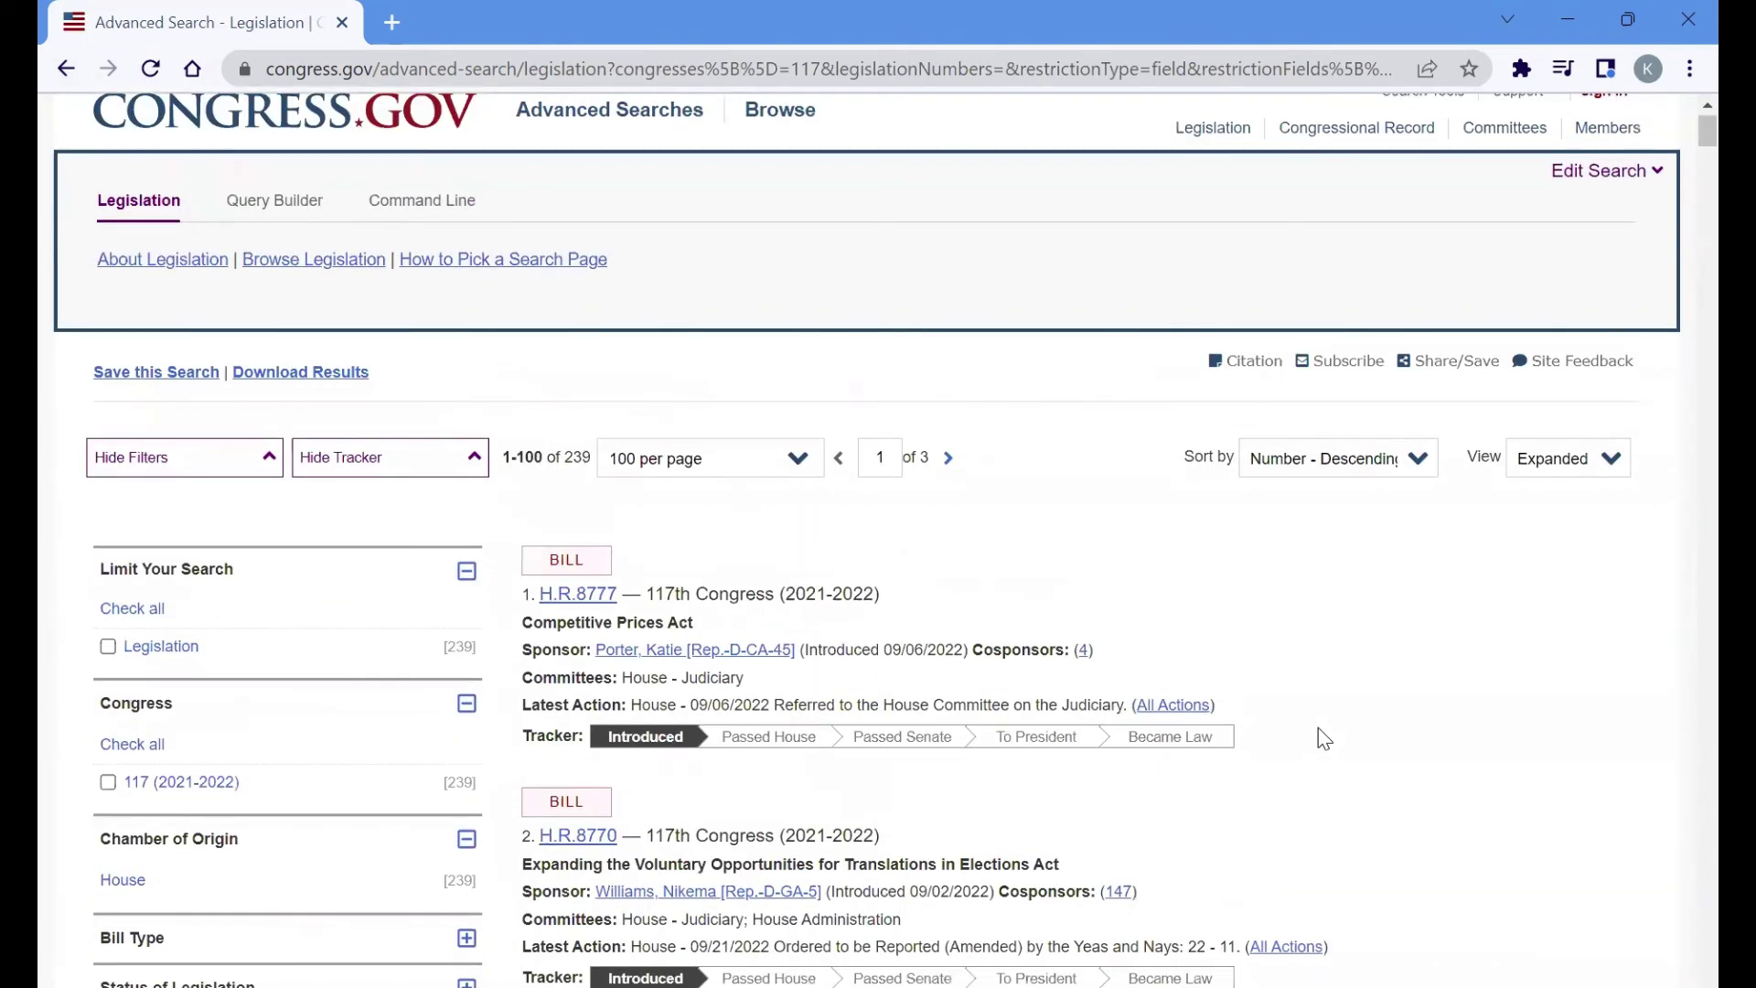
pyautogui.scroll(-2, 1324, 739)
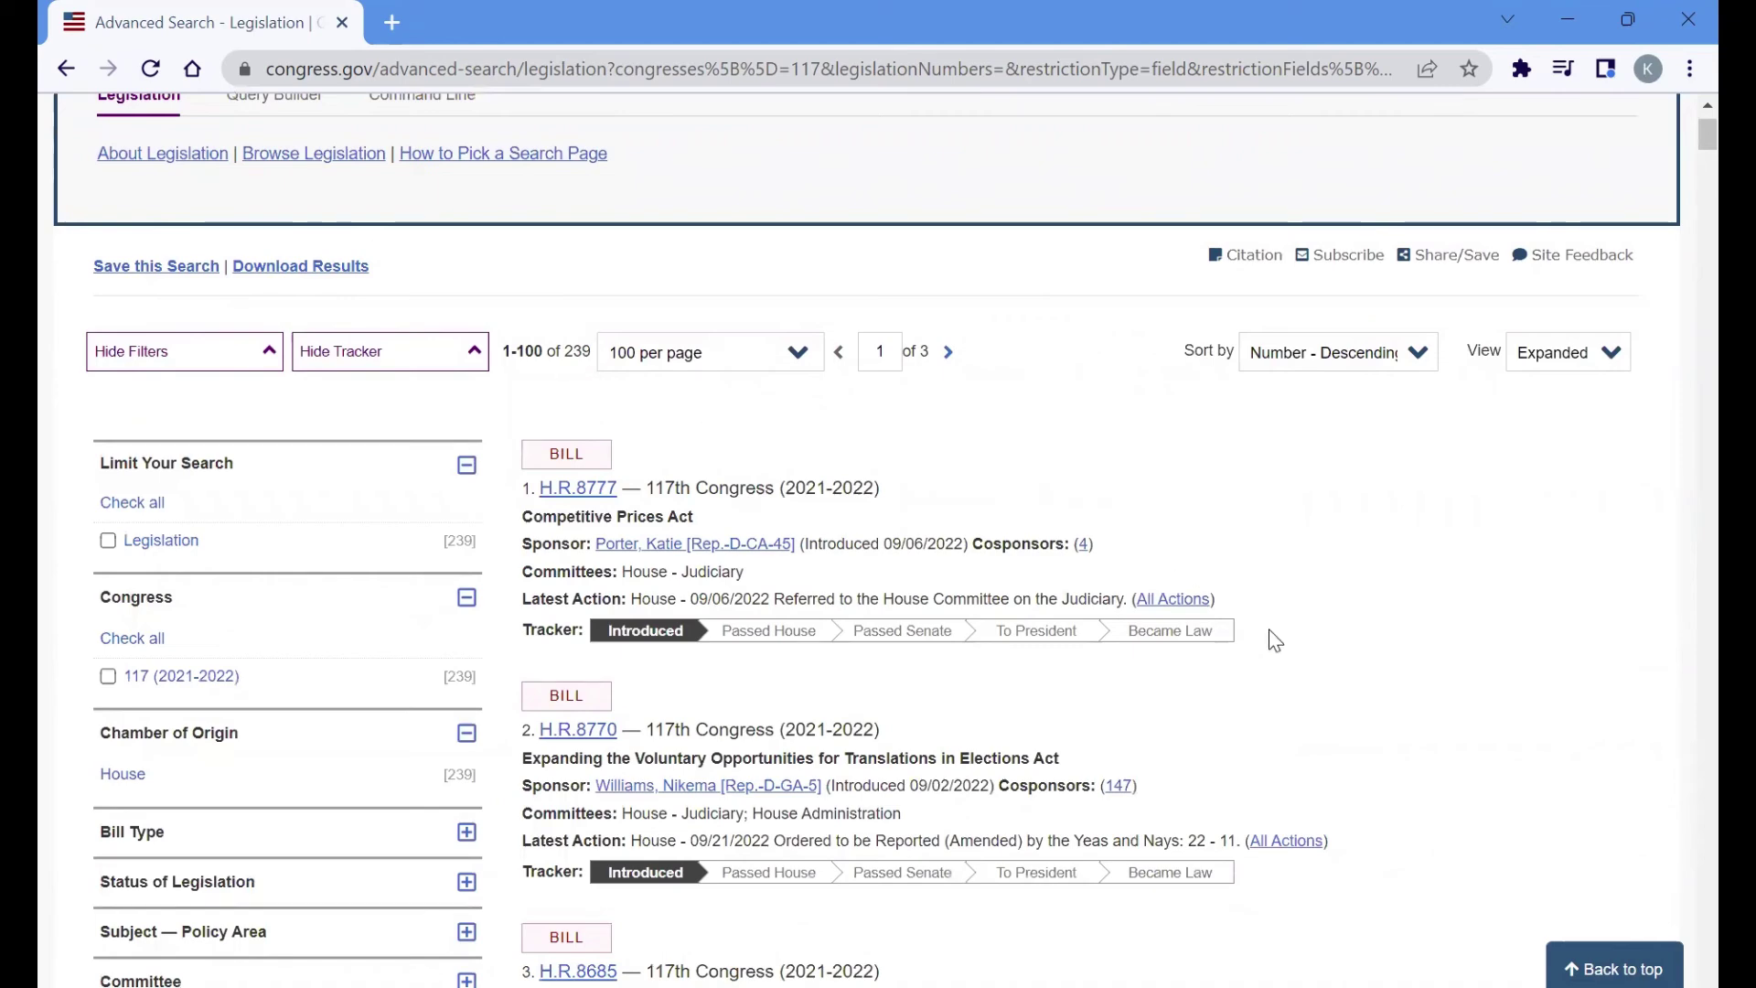
pyautogui.scroll(-1, 1275, 640)
pyautogui.scroll(-2, 1275, 640)
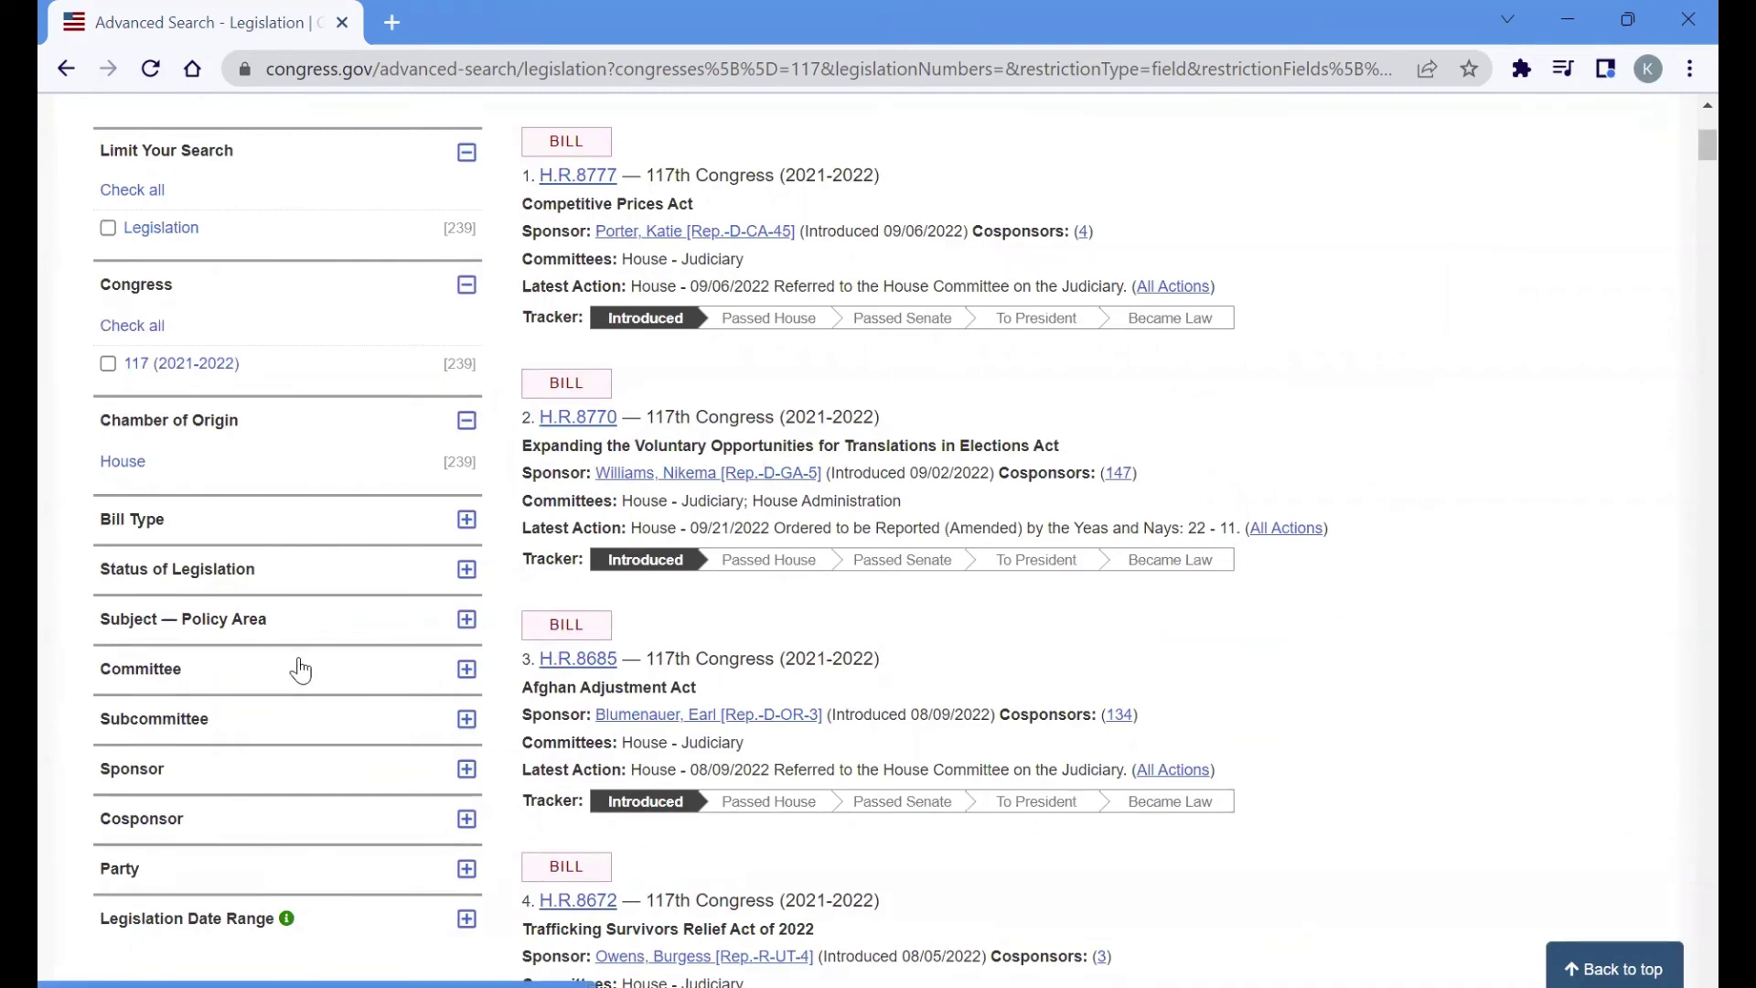
pyautogui.scroll(2, 305, 801)
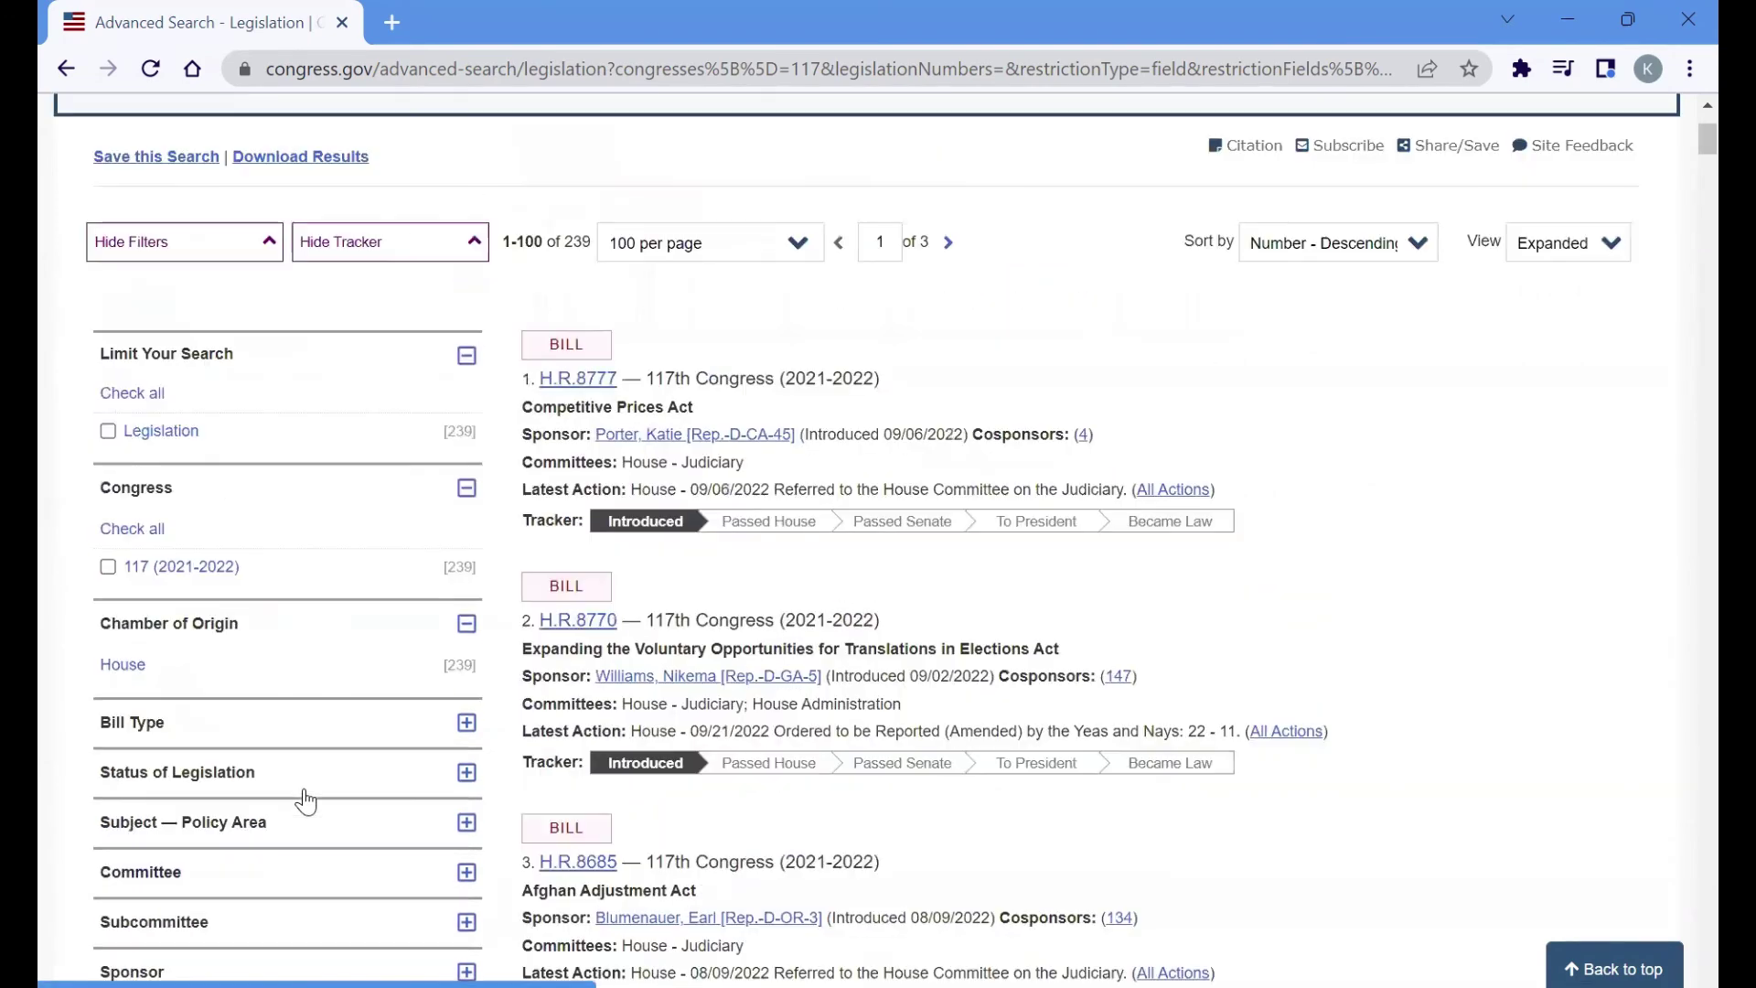
pyautogui.scroll(3, 306, 801)
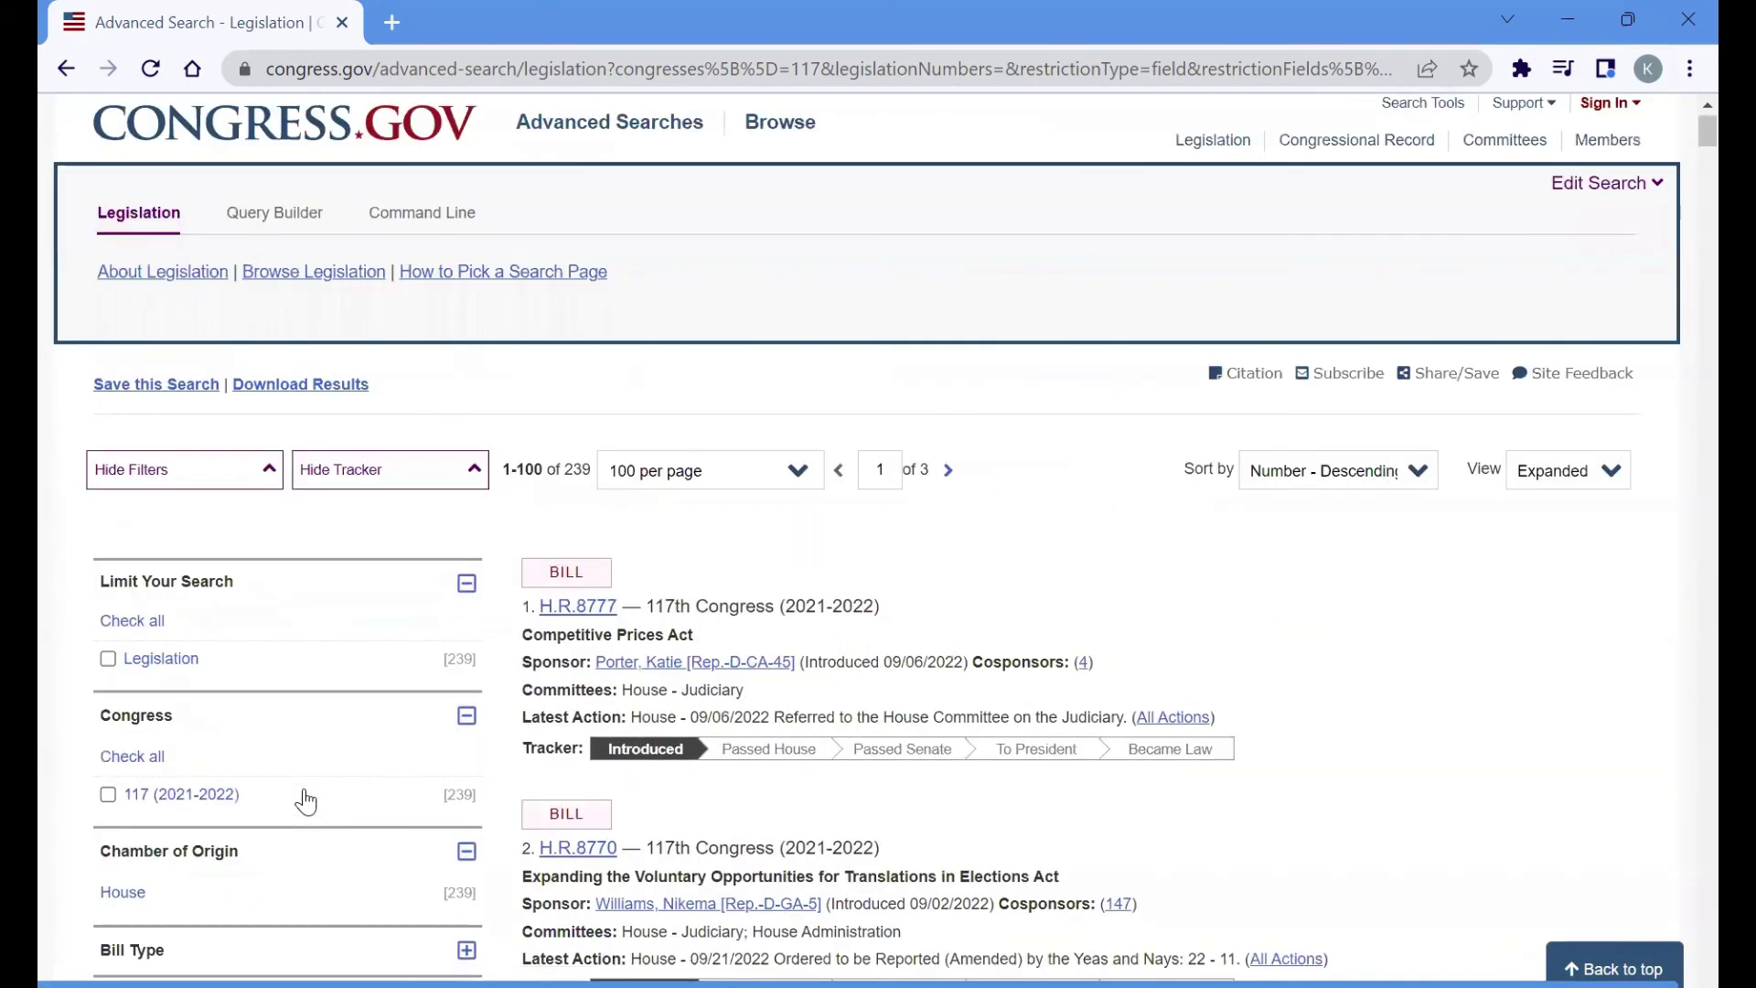
# - Return to the search form and deselect all activity options in the Committees section
pyautogui.click(62, 71)
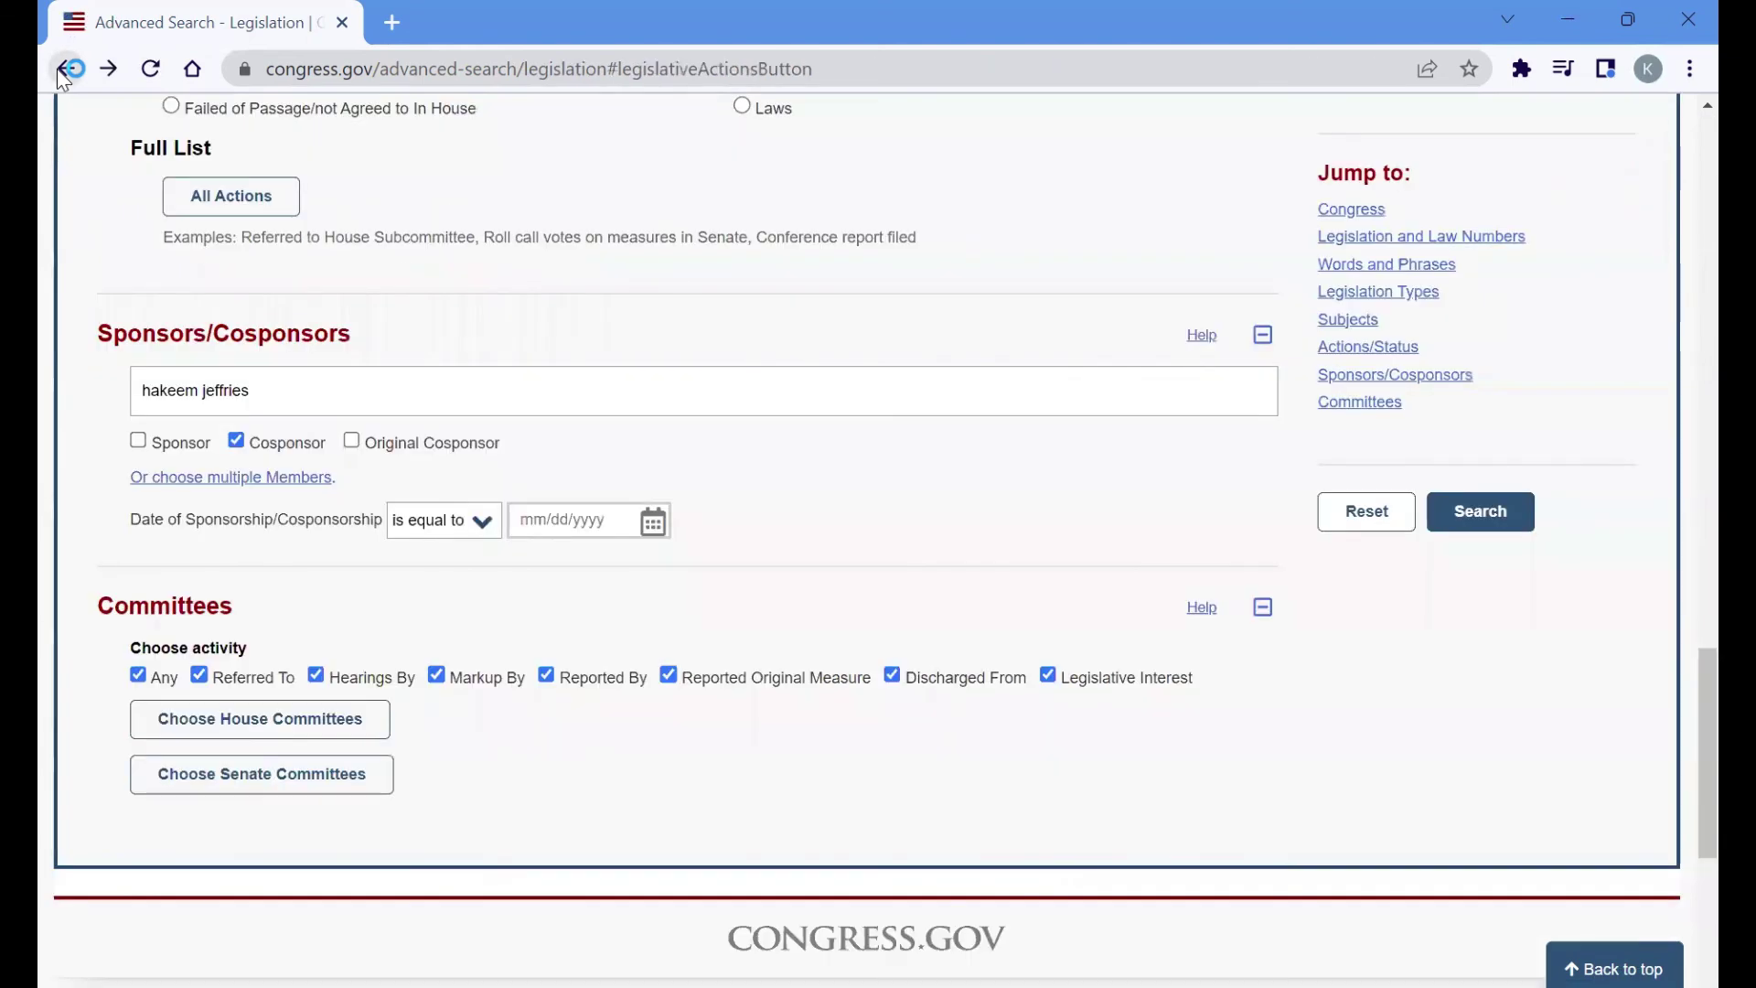
pyautogui.scroll(-1, 784, 595)
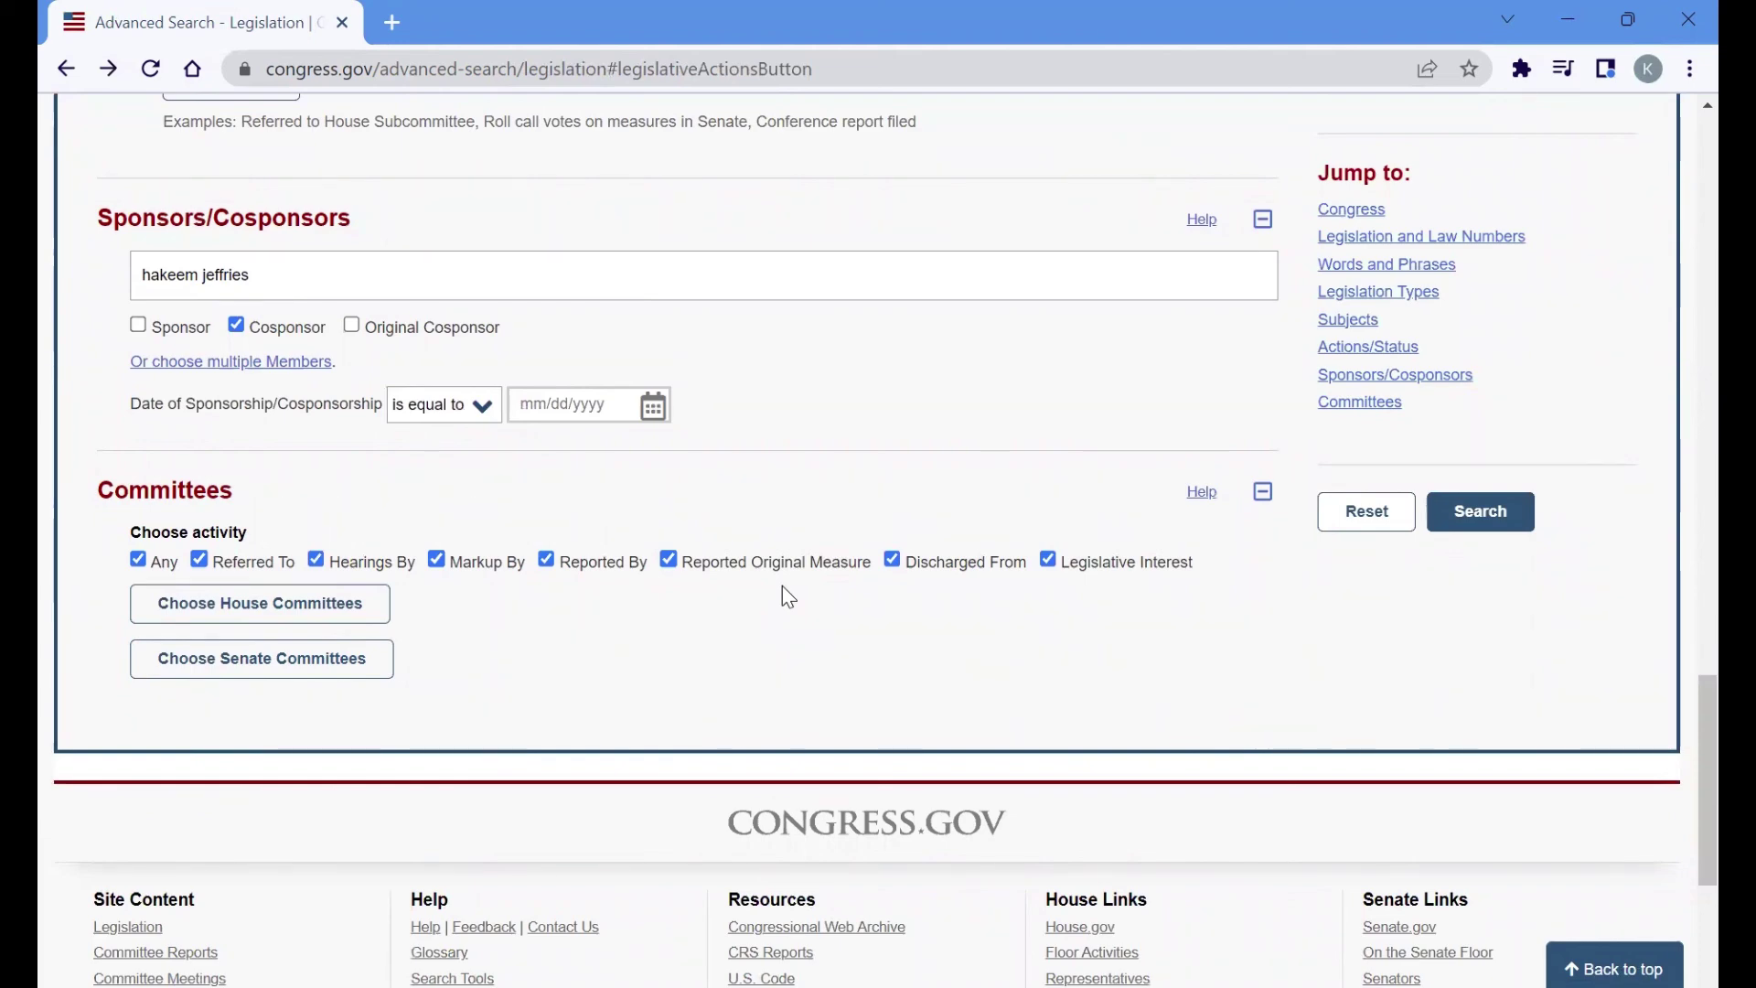
pyautogui.click(138, 562)
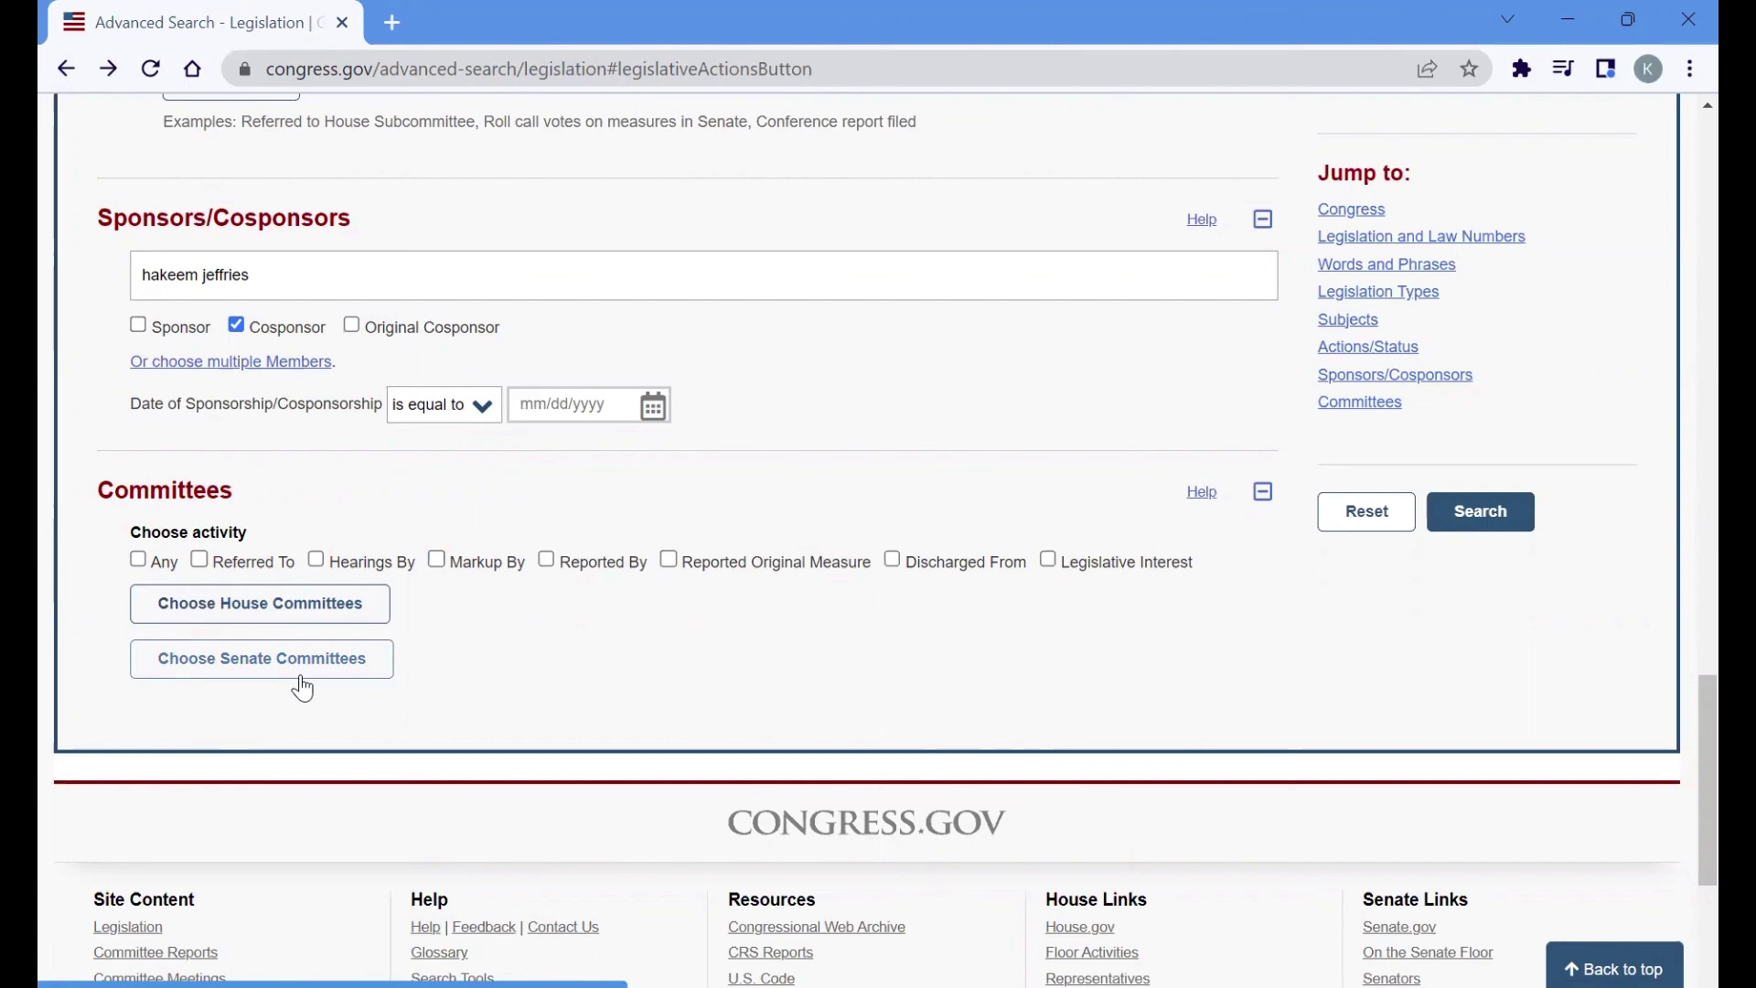
pyautogui.scroll(10, 303, 688)
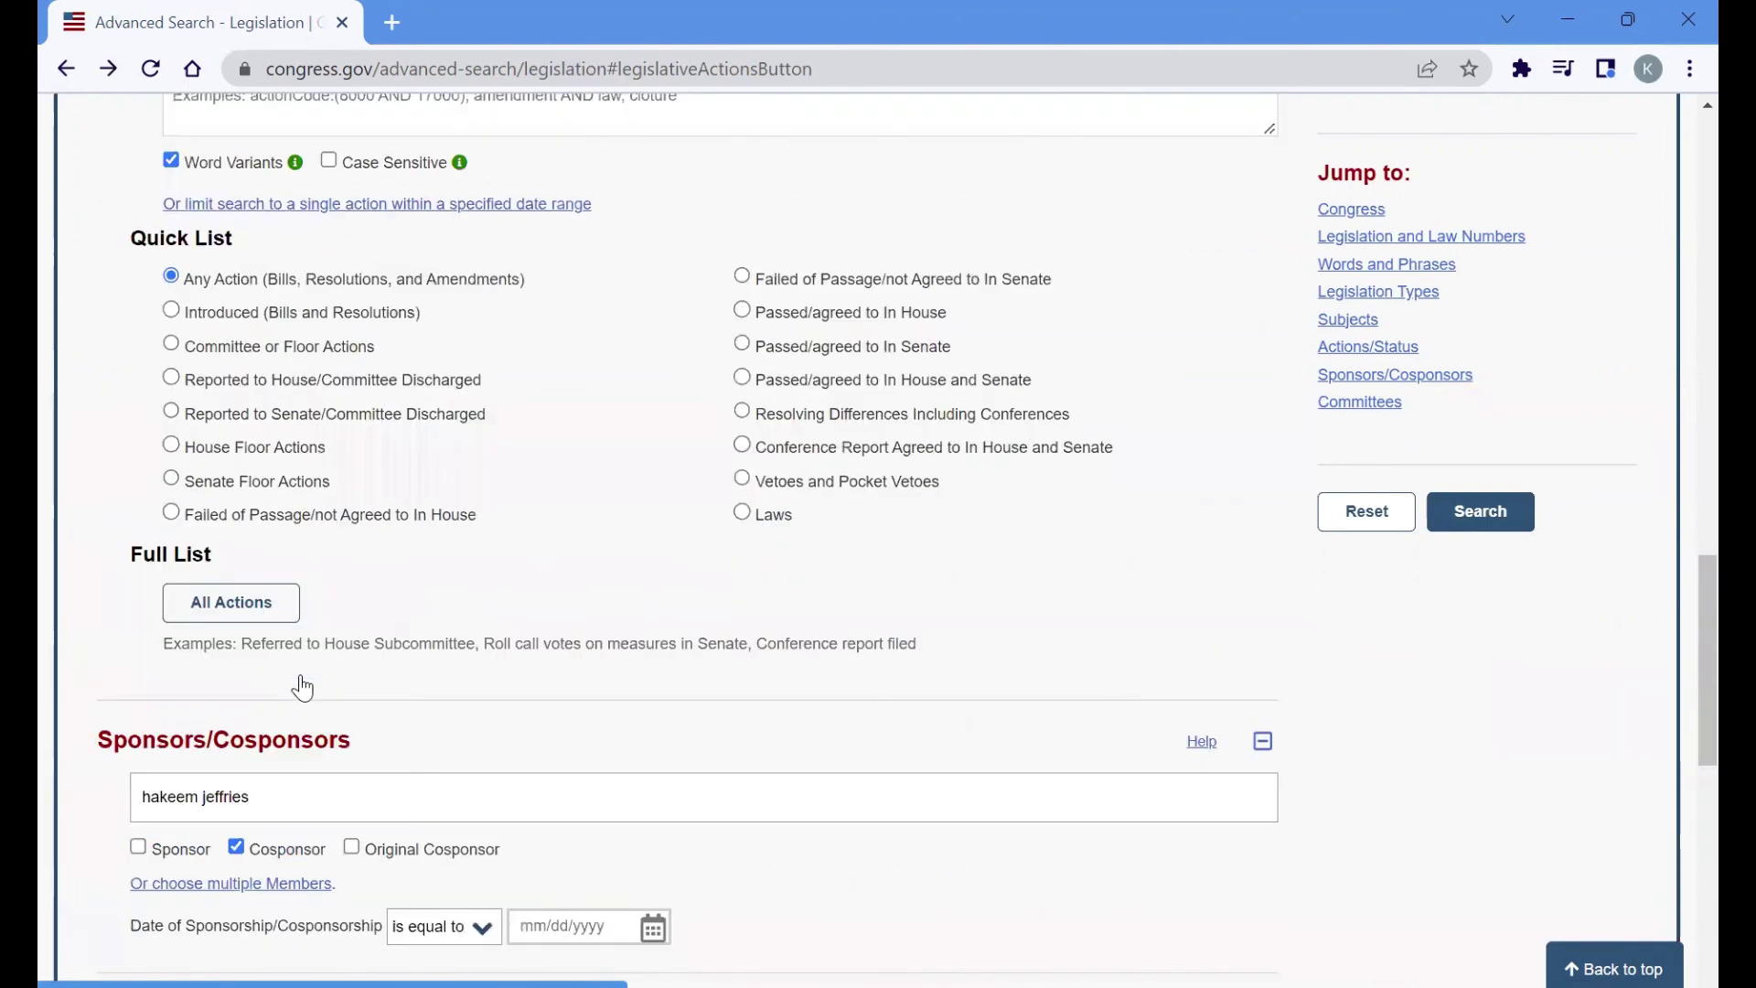
pyautogui.scroll(9, 300, 673)
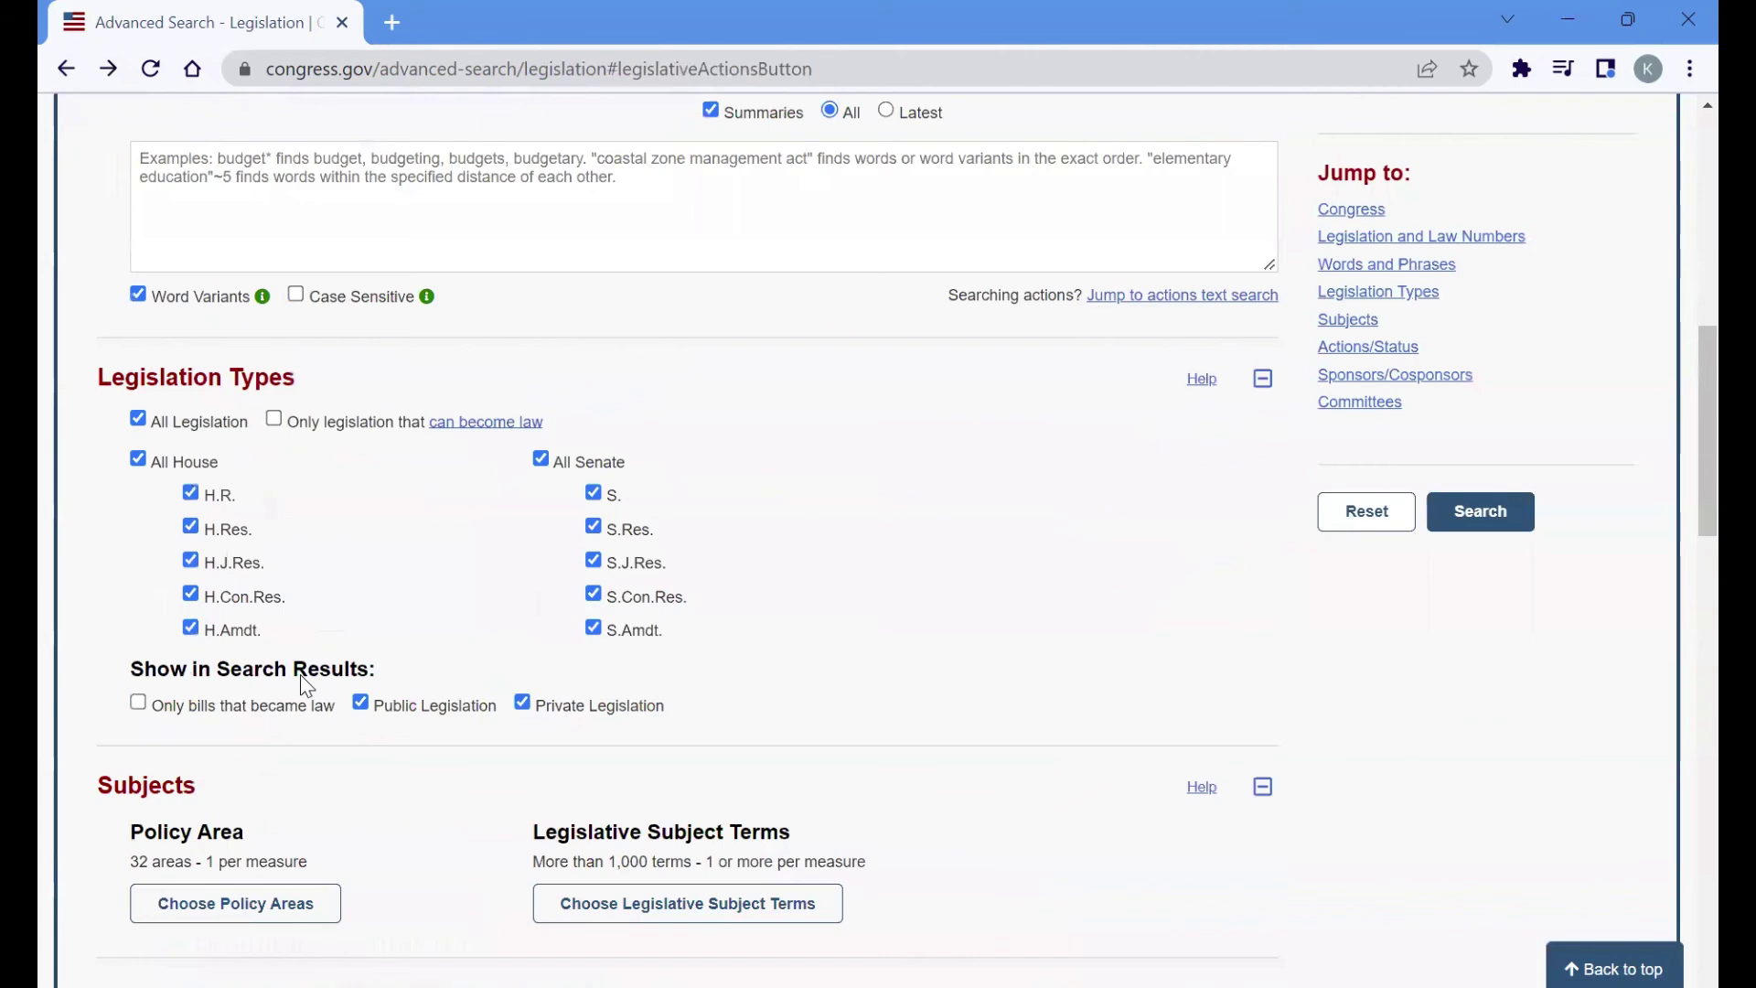
pyautogui.scroll(2, 303, 675)
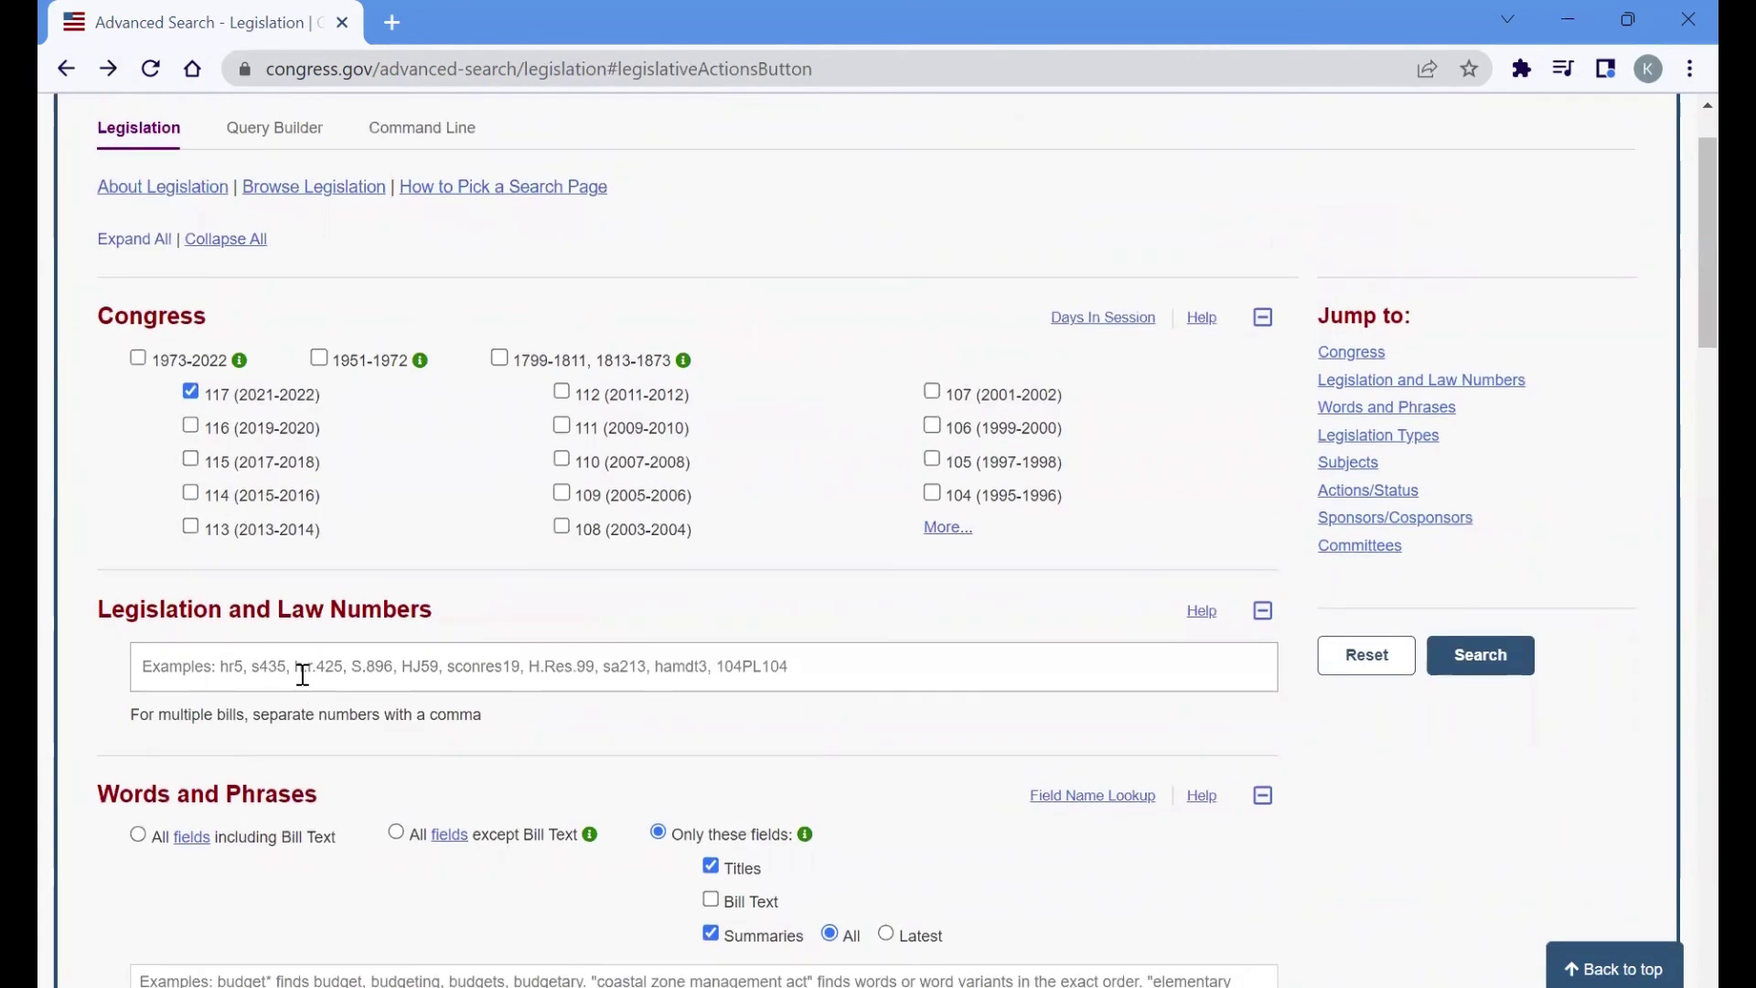
pyautogui.scroll(1, 302, 674)
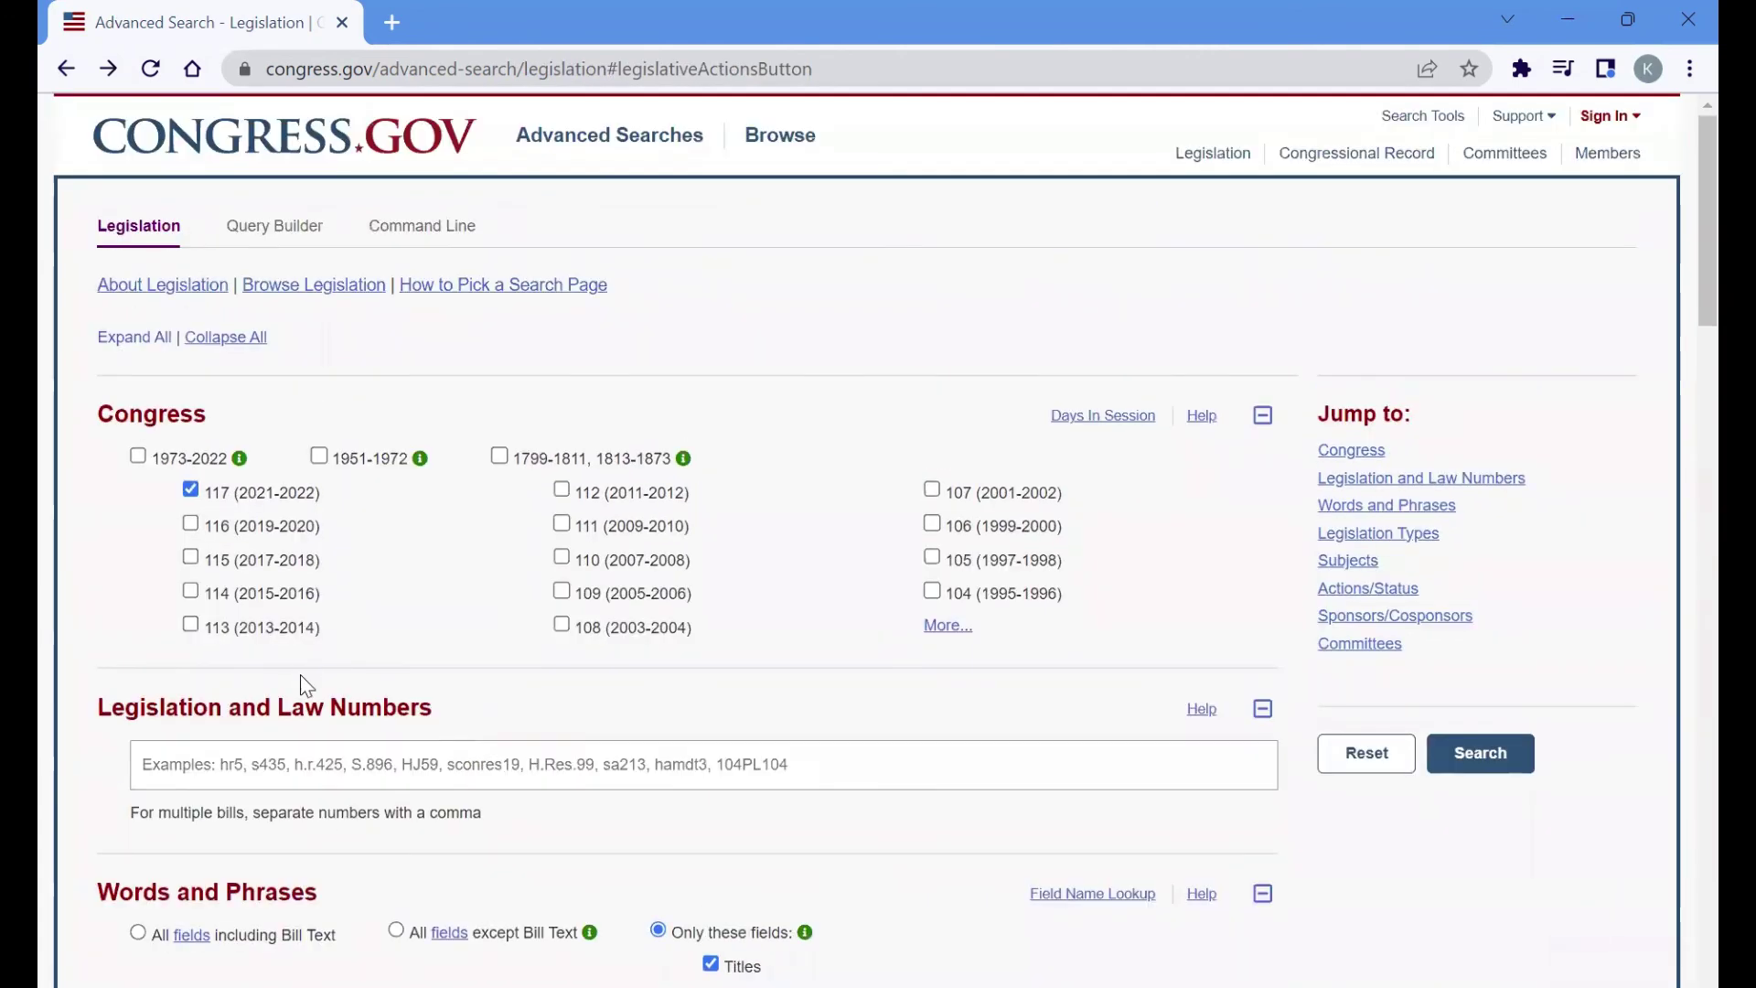